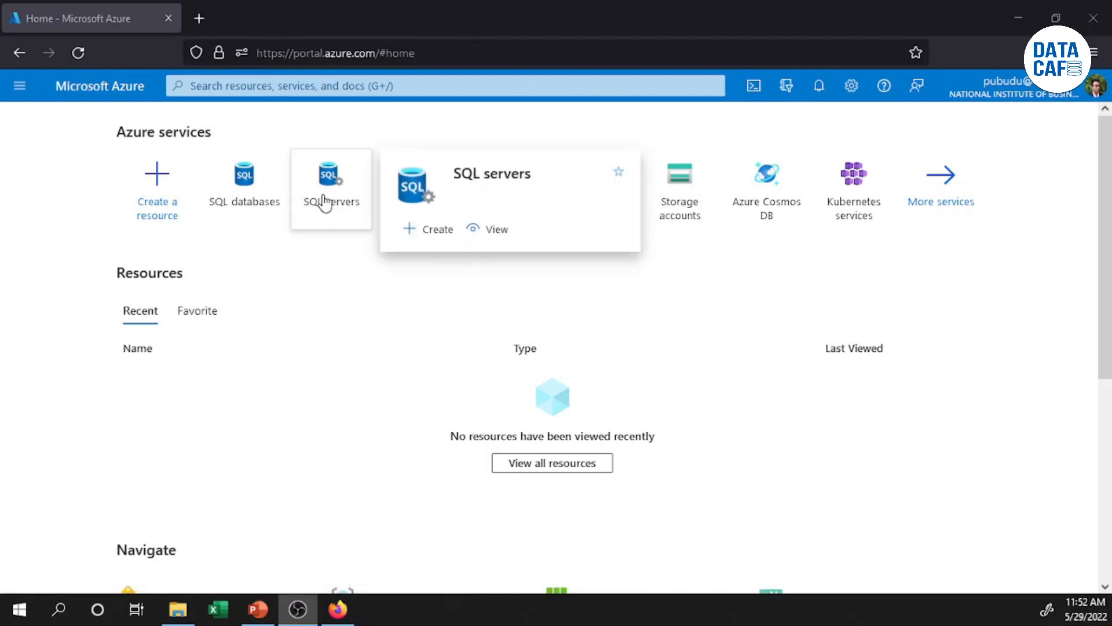
Search the portal's resources and services for "sql server", then dismiss the results
click(285, 82)
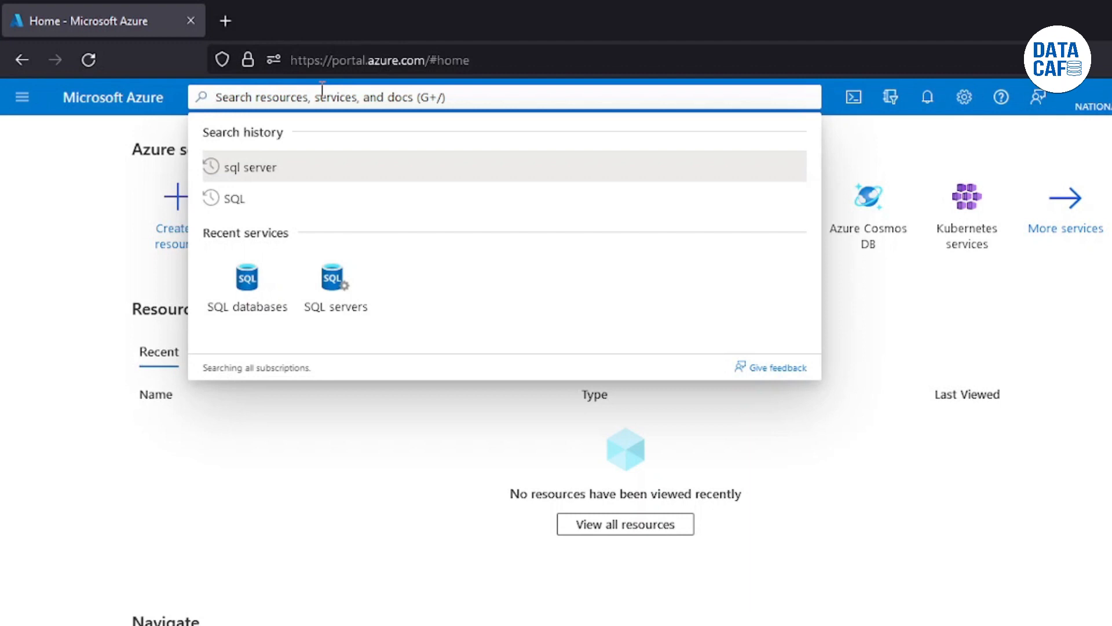
text(ser)
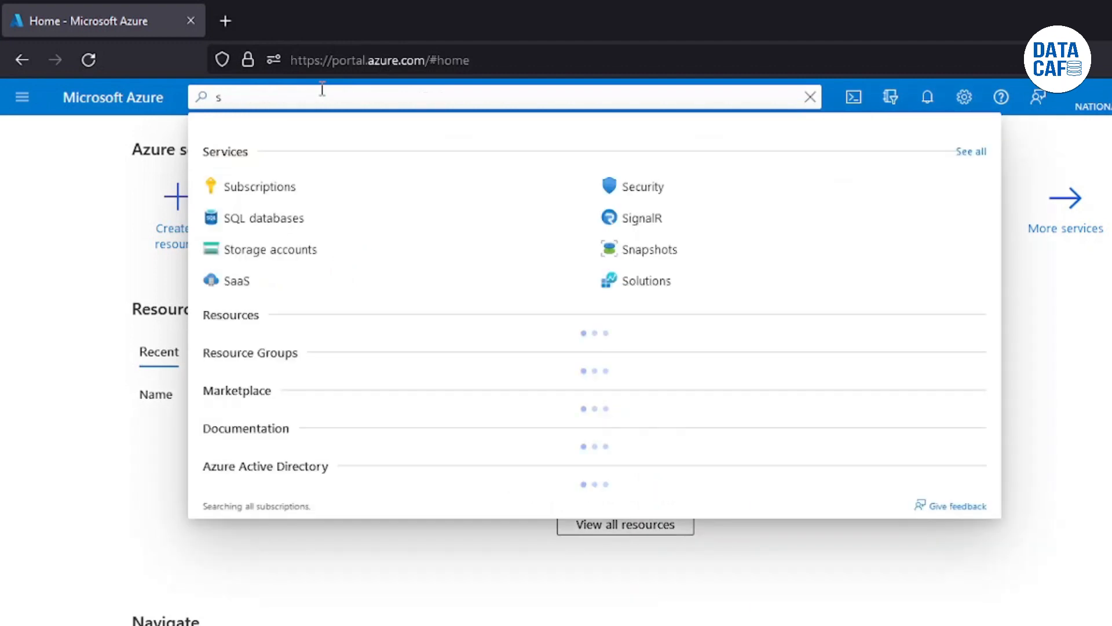
key(BackSpace)
key(BackSpace)
text(ql server)
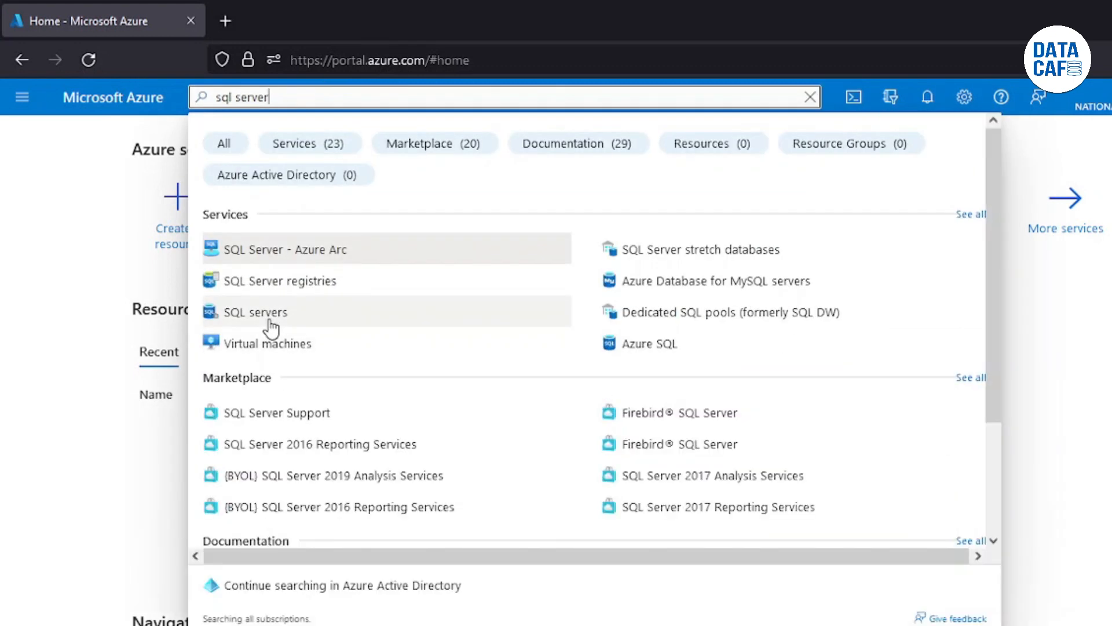
click(21, 266)
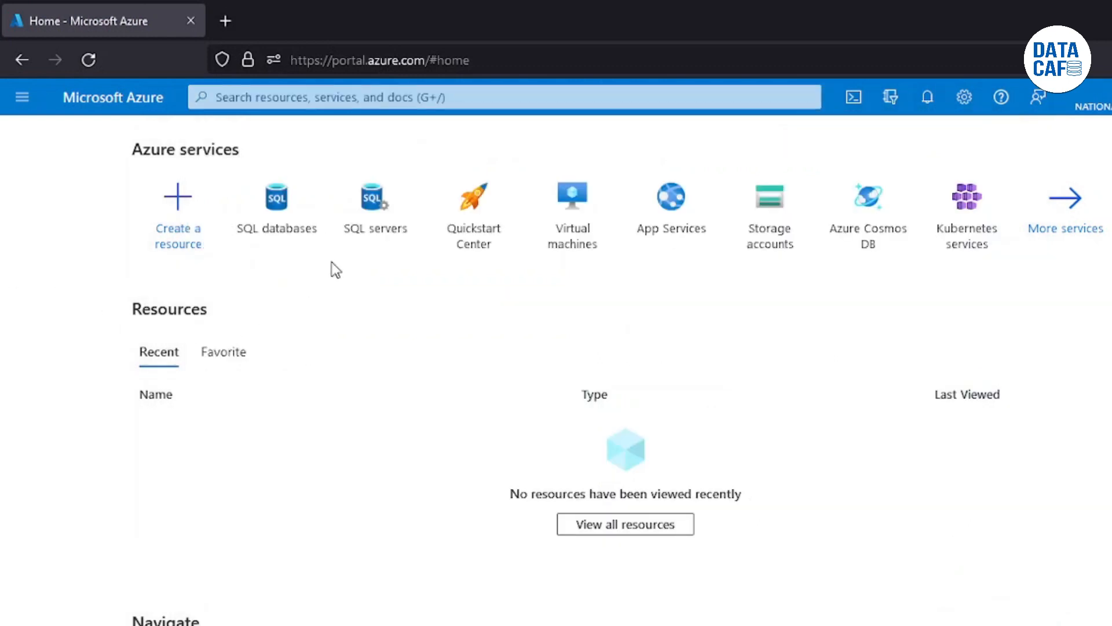
Start creating a new SQL server from the SQL servers service and create a resource group named datacaferg for it
click(356, 242)
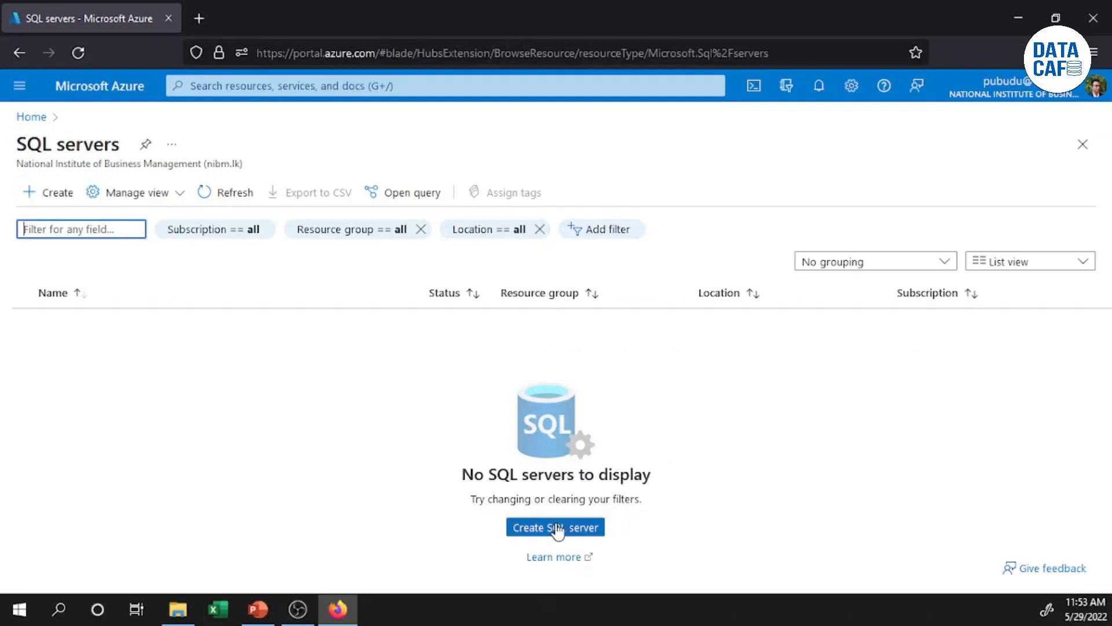
click(557, 529)
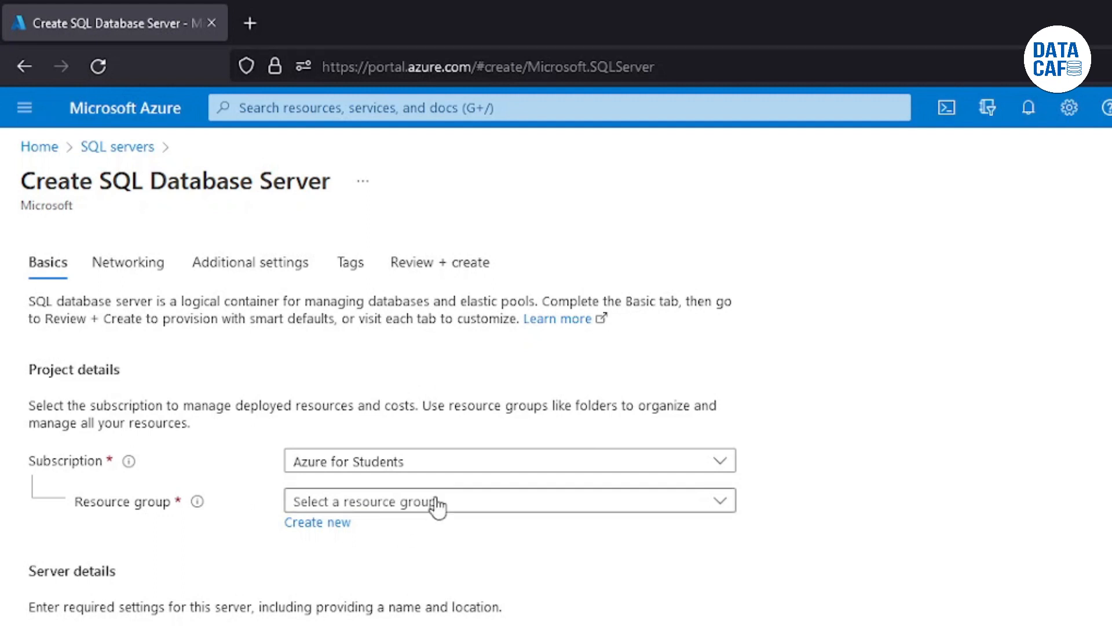
click(323, 524)
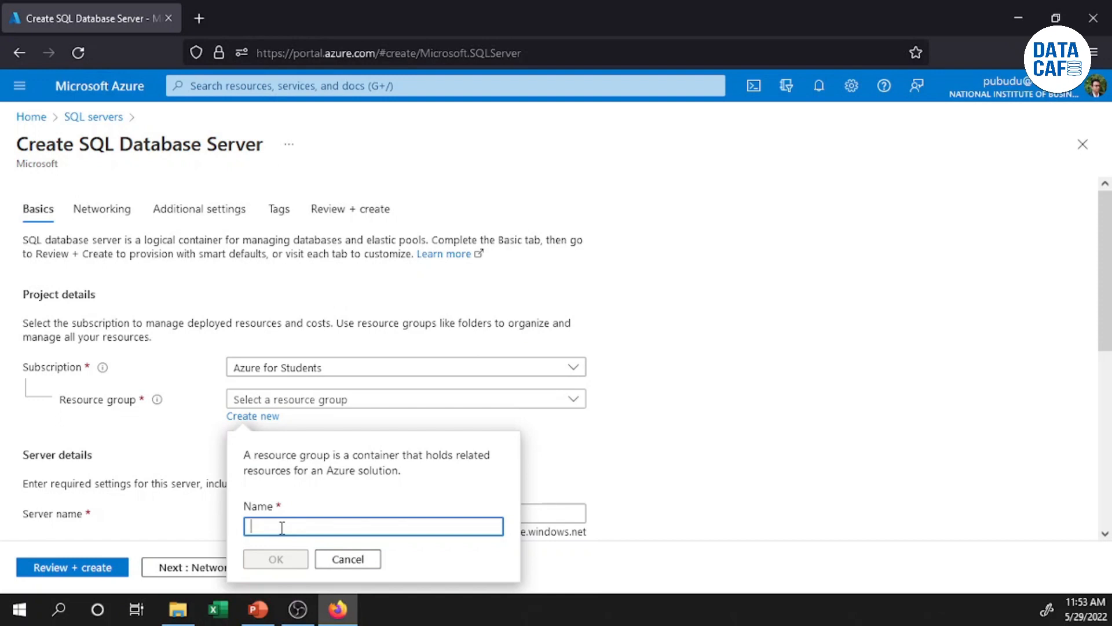
text(Dat)
key(BackSpace)
key(BackSpace)
key(BackSpace)
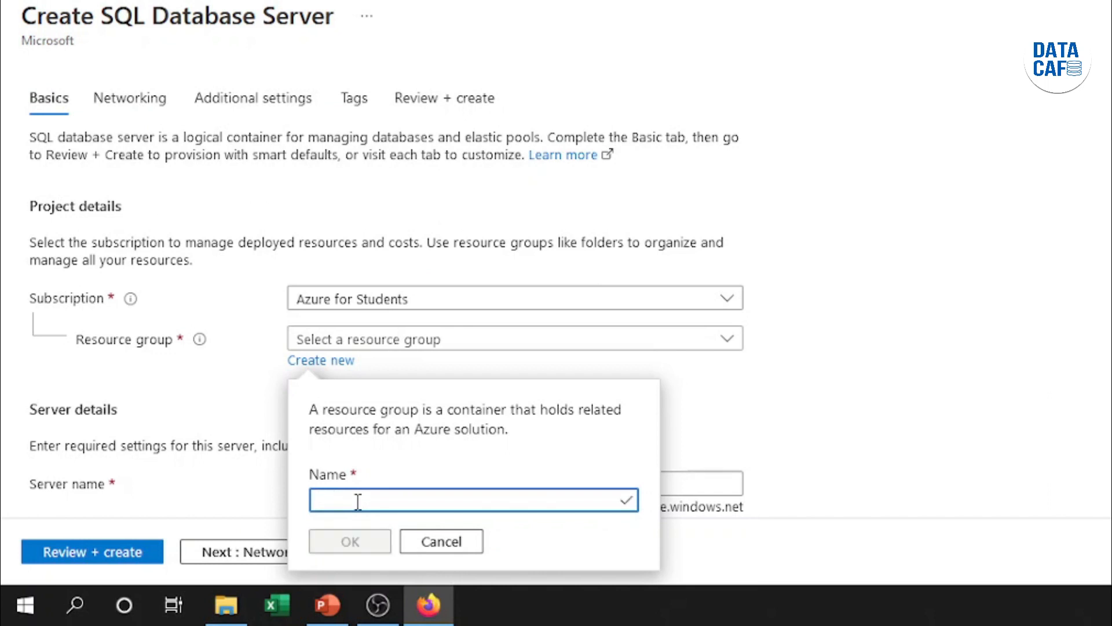
text(datacafe)
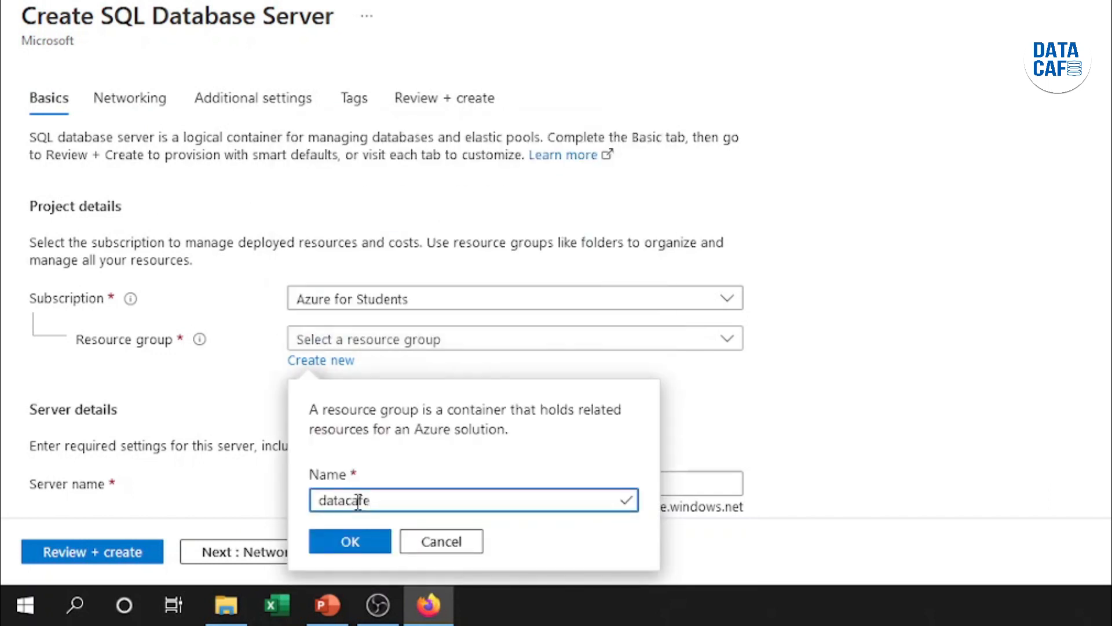
text(rg)
click(369, 544)
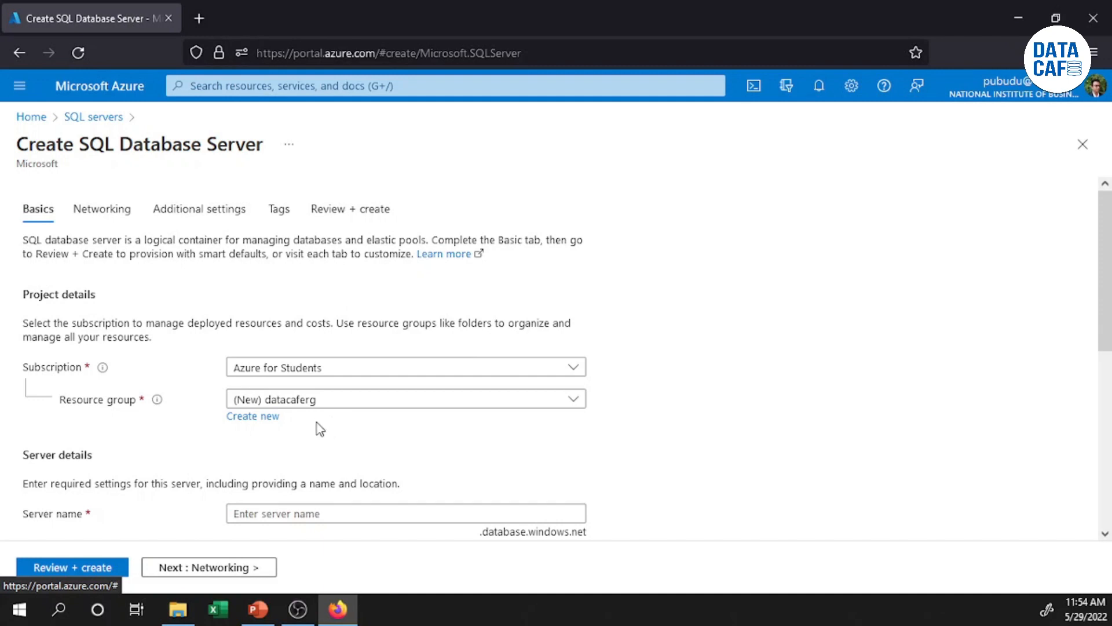
Name the new SQL database server datacafesvr01
scroll(309, 438, down, 3)
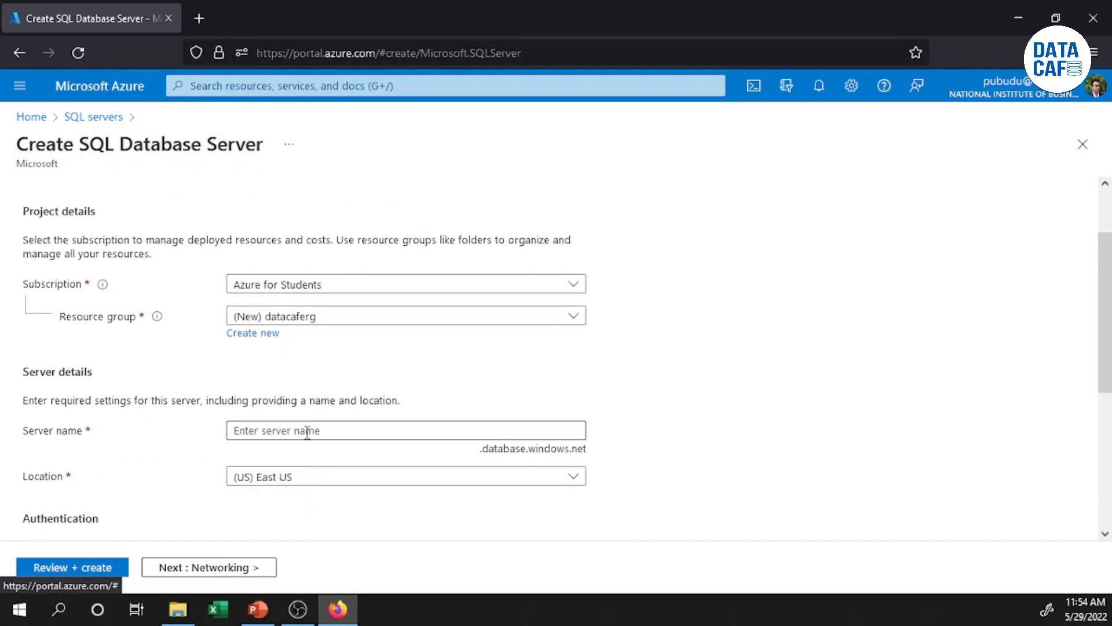
click(307, 431)
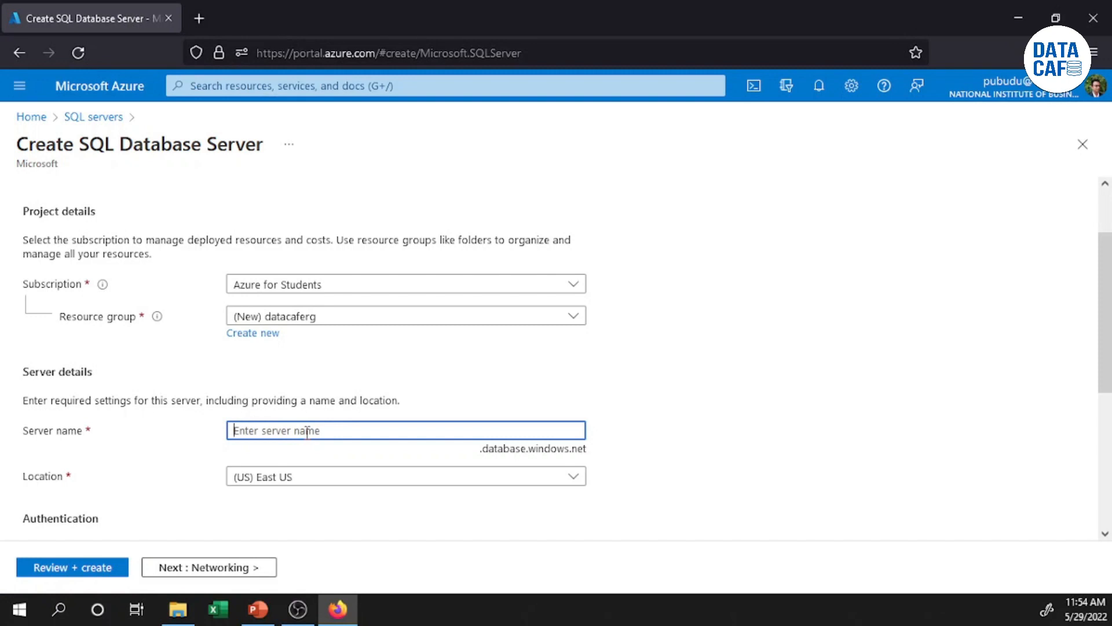
text(datacafe)
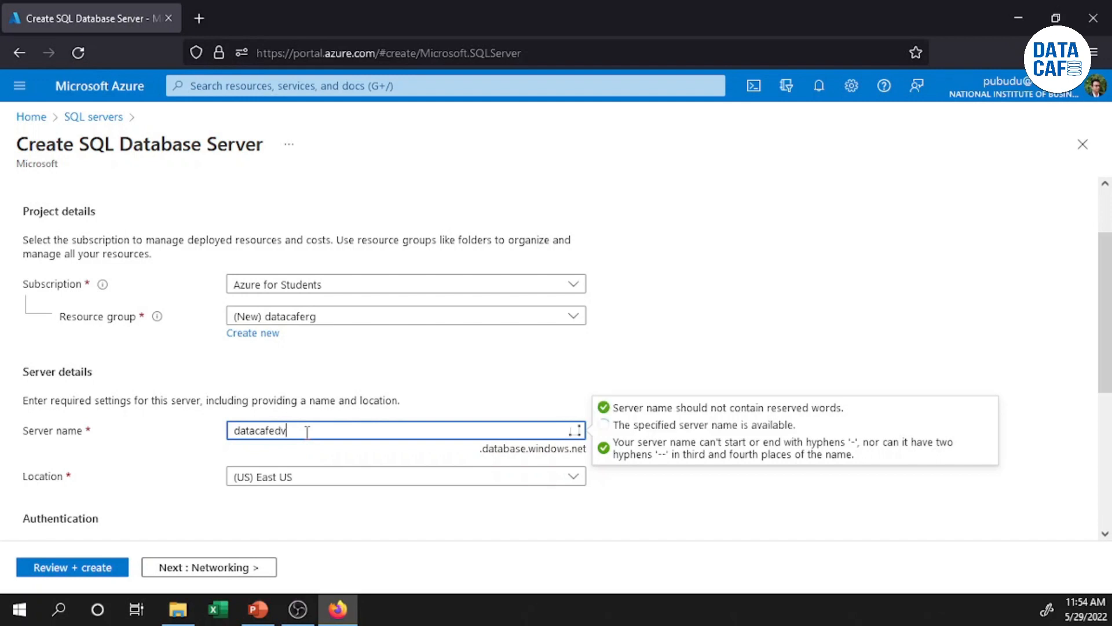
text(svr01)
click(338, 505)
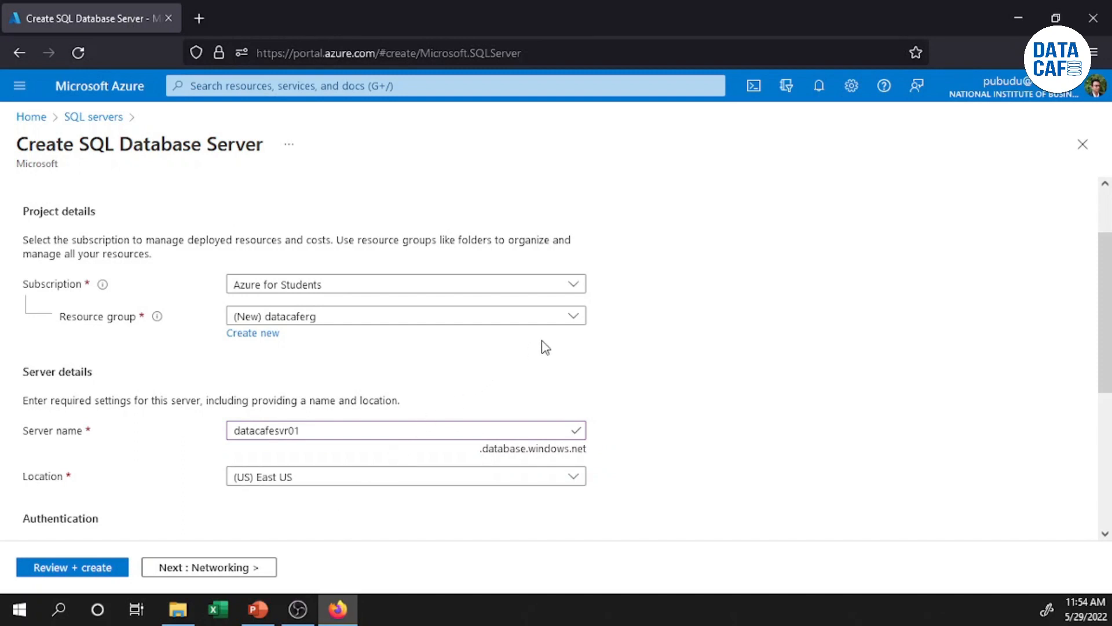
Keep SQL authentication as the authentication method and set the server admin login to datacafeadmin
scroll(315, 460, down, 3)
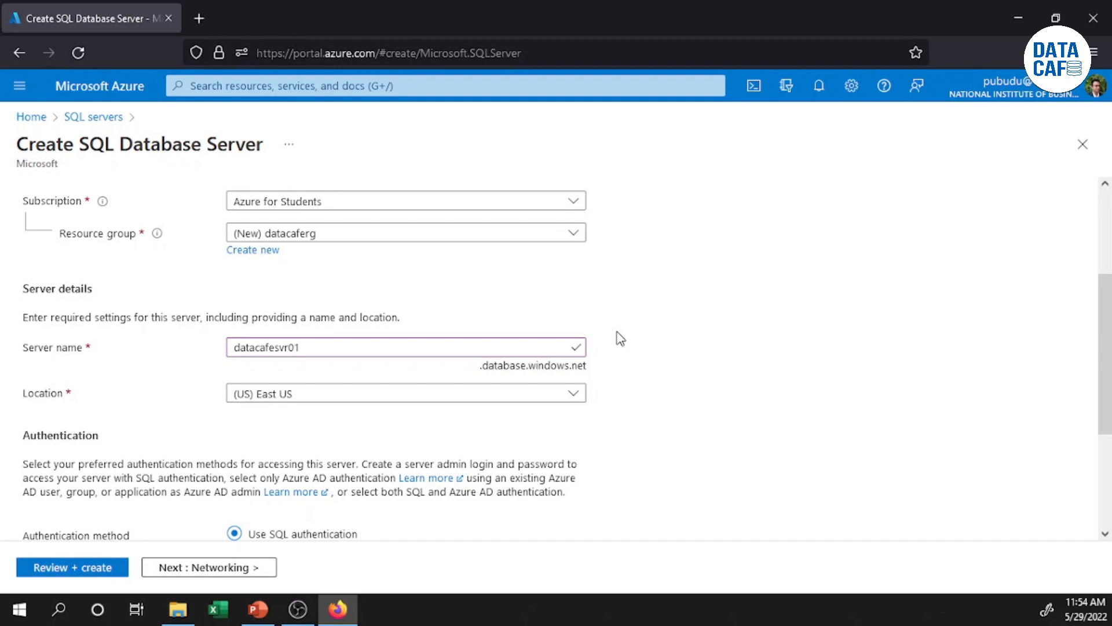
scroll(284, 413, down, 3)
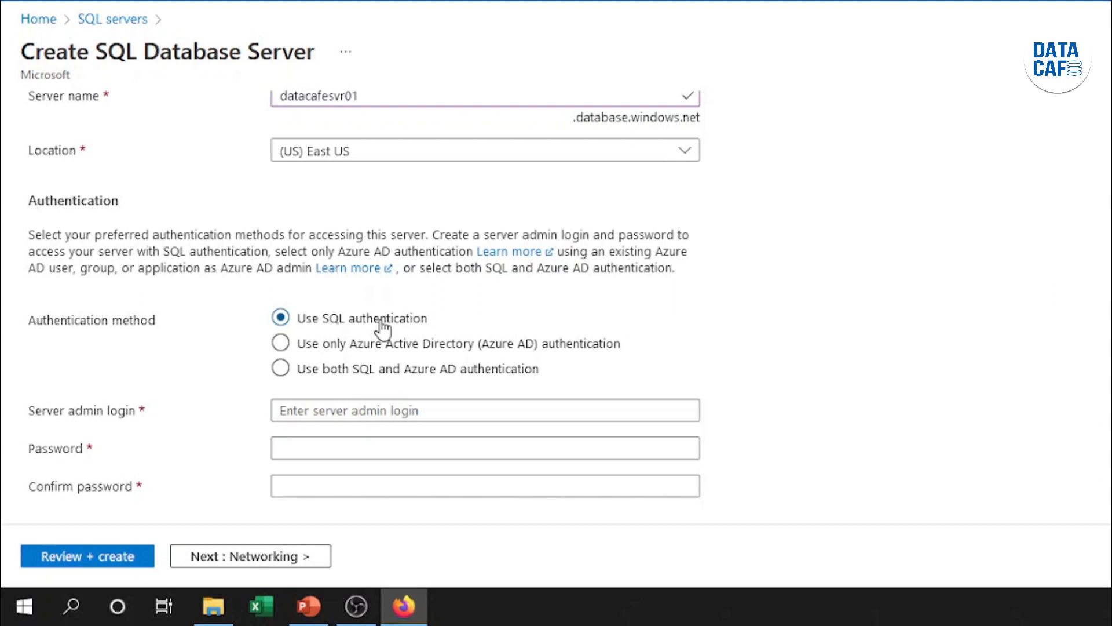
click(363, 377)
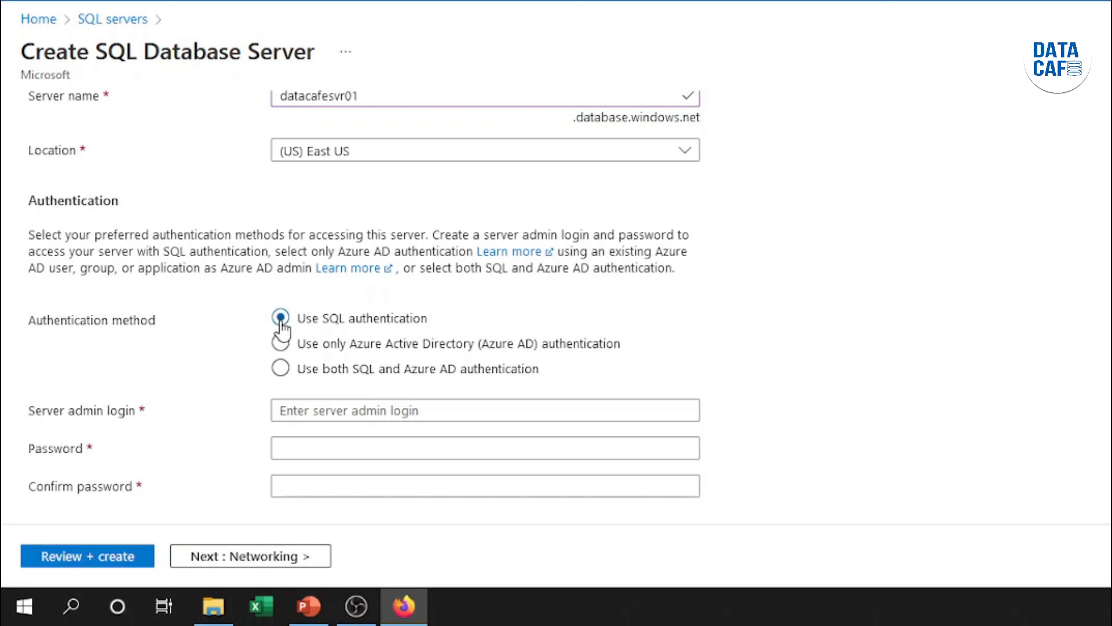
click(306, 412)
text(da)
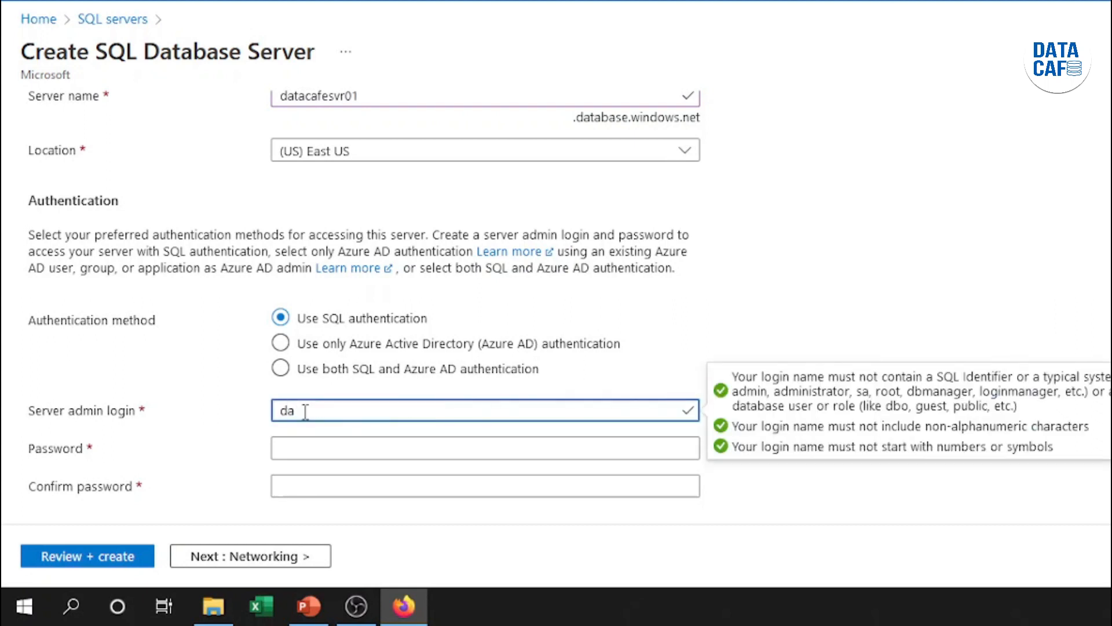
text(tacafeadmin)
Enter the server admin password and repeat it in the password confirmation
key(Tab)
text(***)
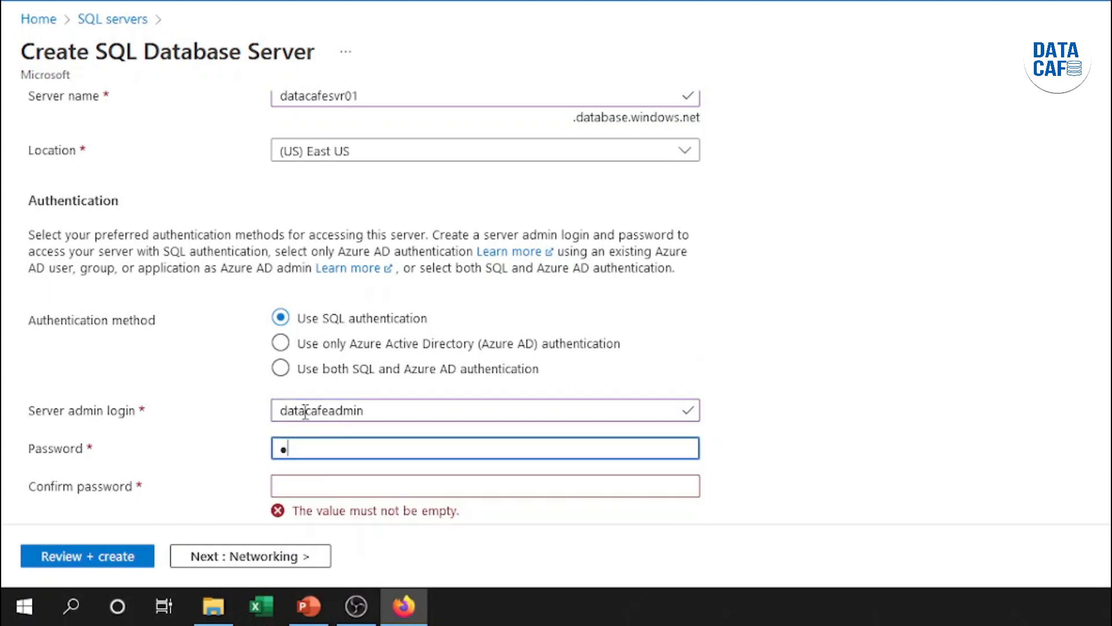
text(******)
key(Tab)
text(*)
text(******)
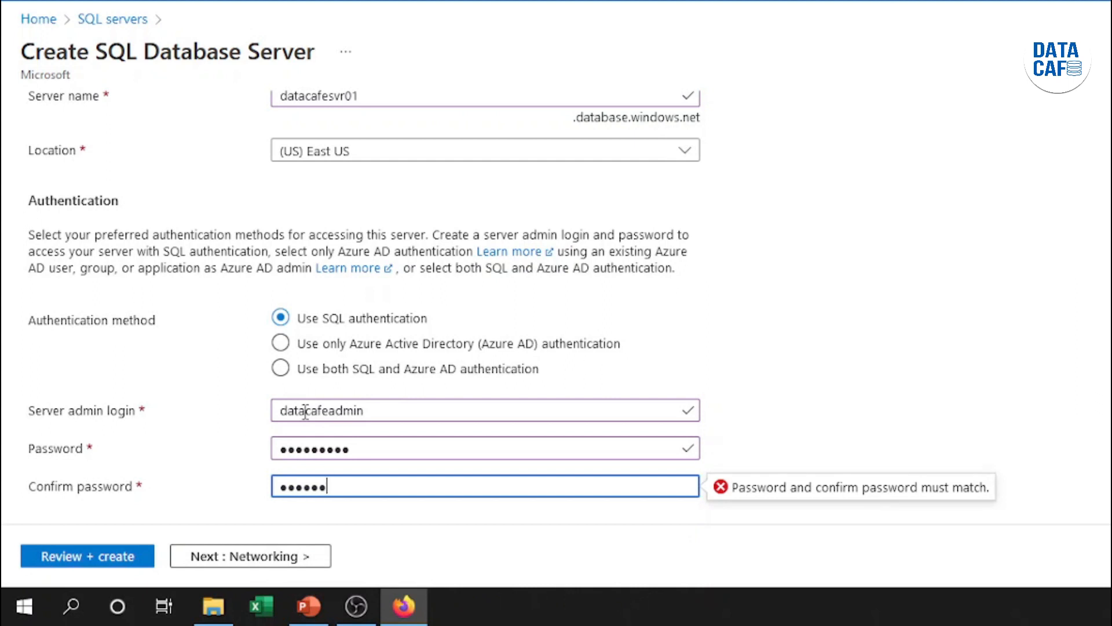
scroll(746, 356, down, 2)
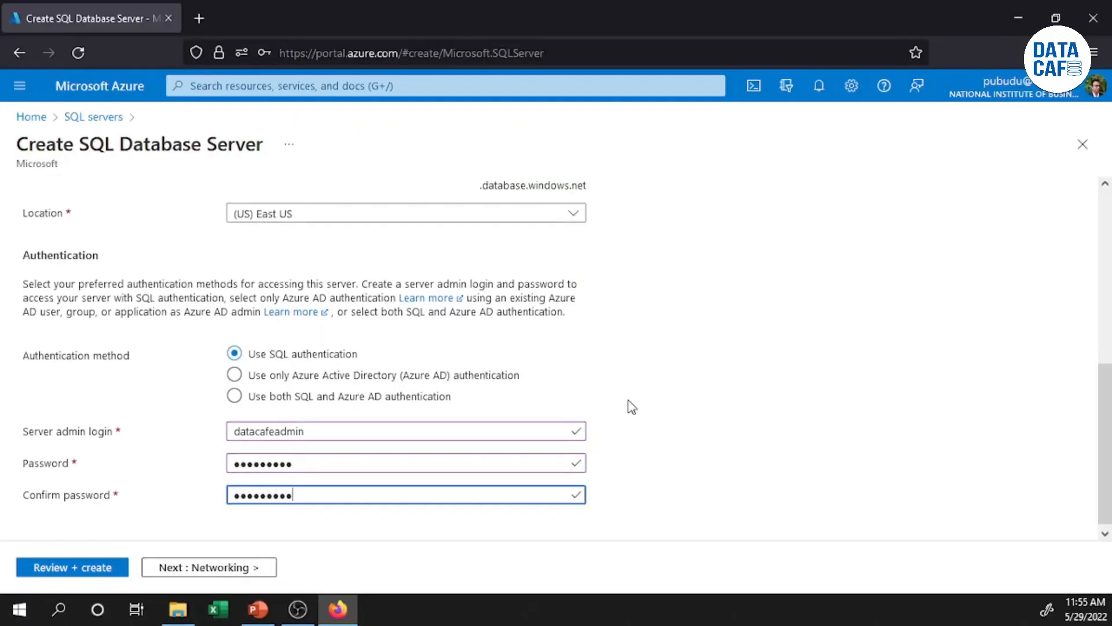
click(756, 352)
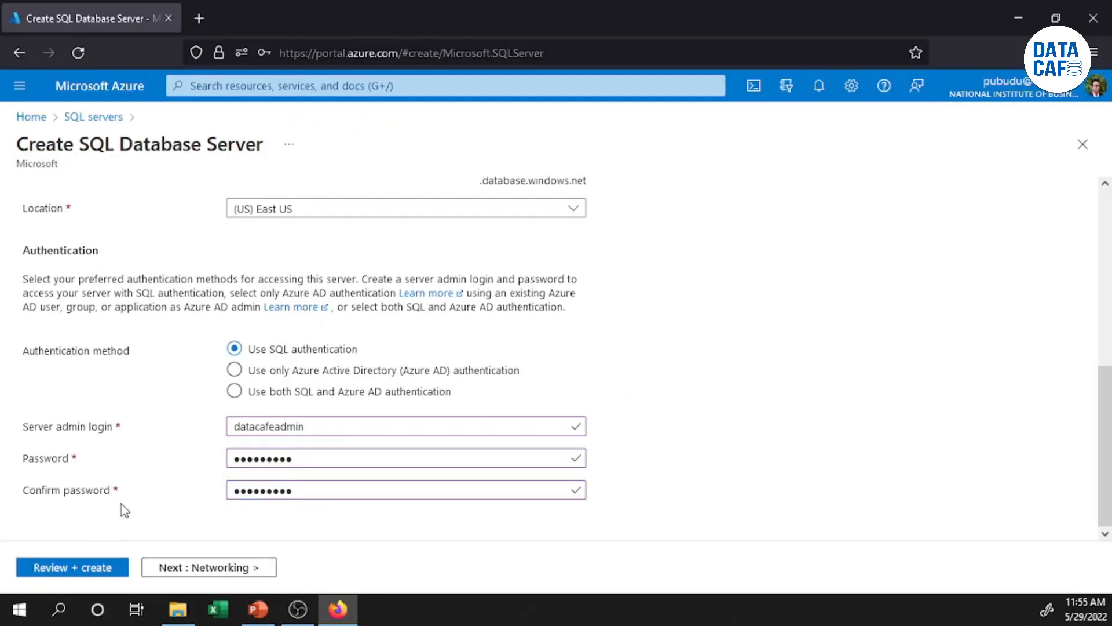
Go through the networking, additional and tag settings with their defaults, and create the SQL server after reviewing its summary
scroll(123, 503, up, 6)
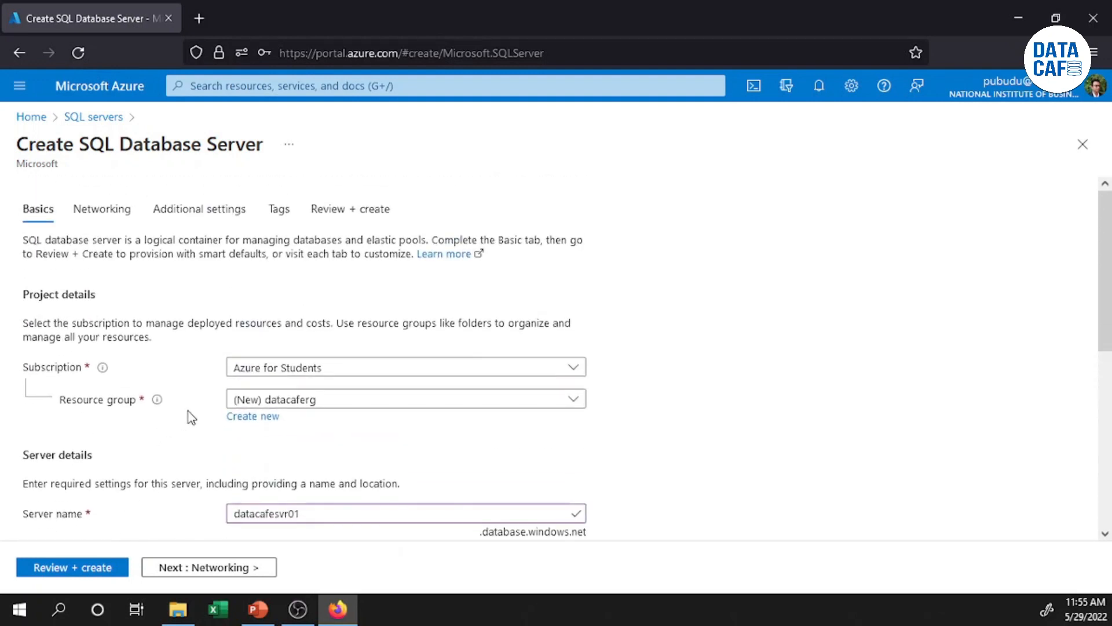
click(91, 212)
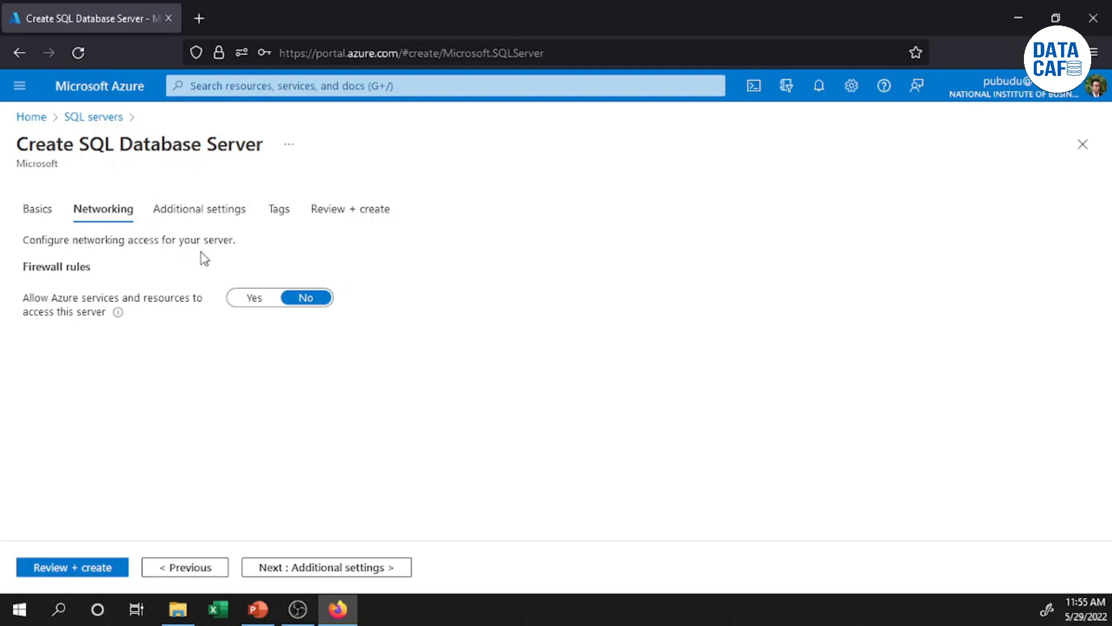
click(200, 213)
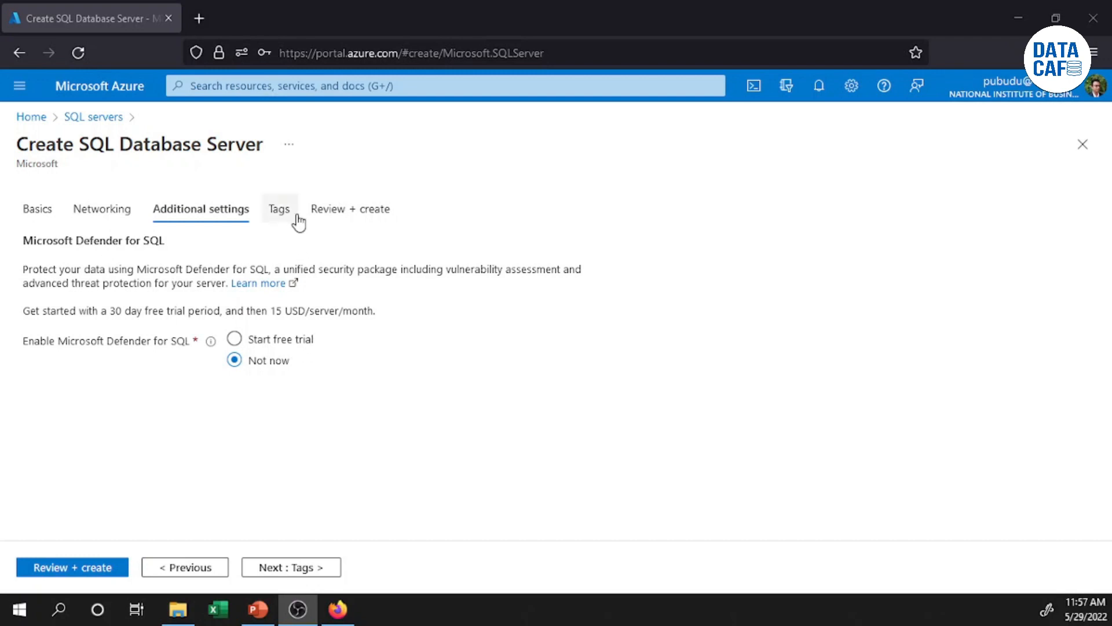
click(281, 210)
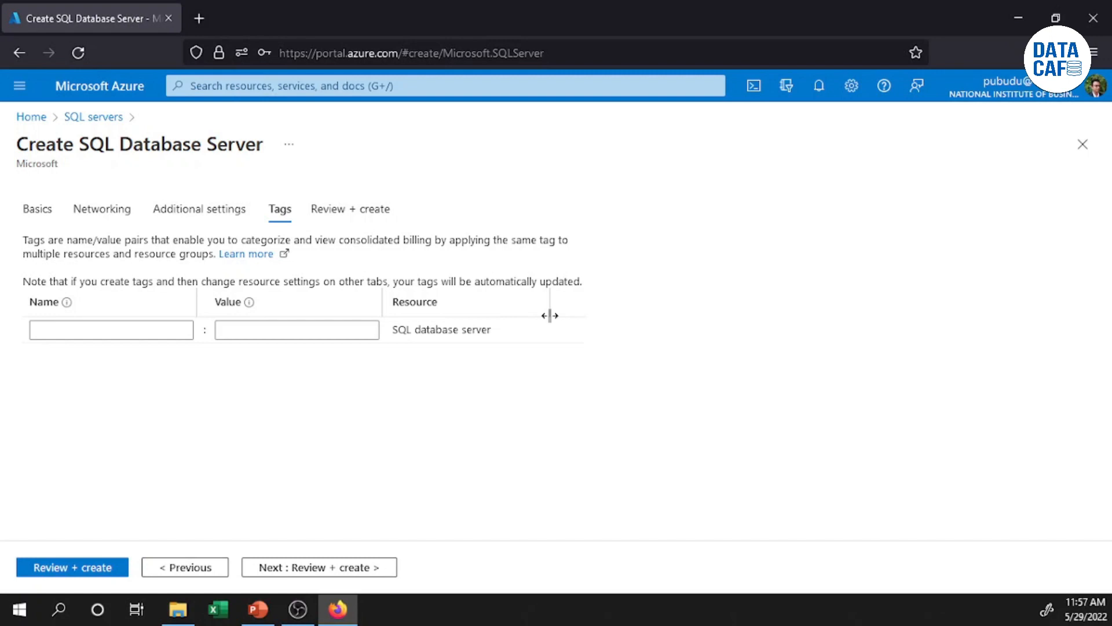
click(359, 220)
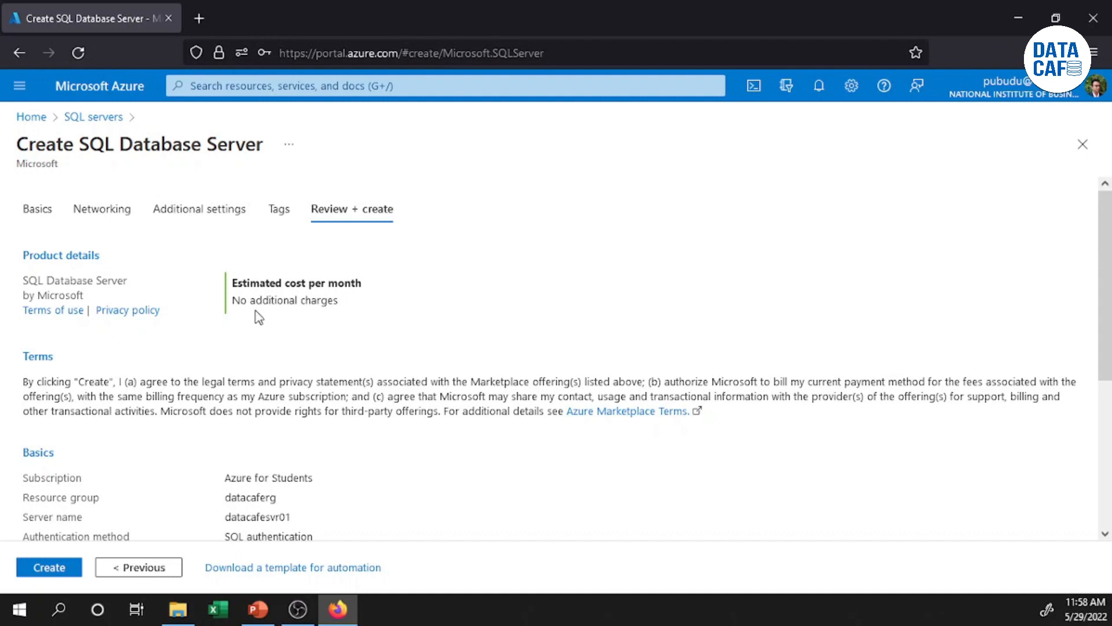
scroll(67, 461, down, 3)
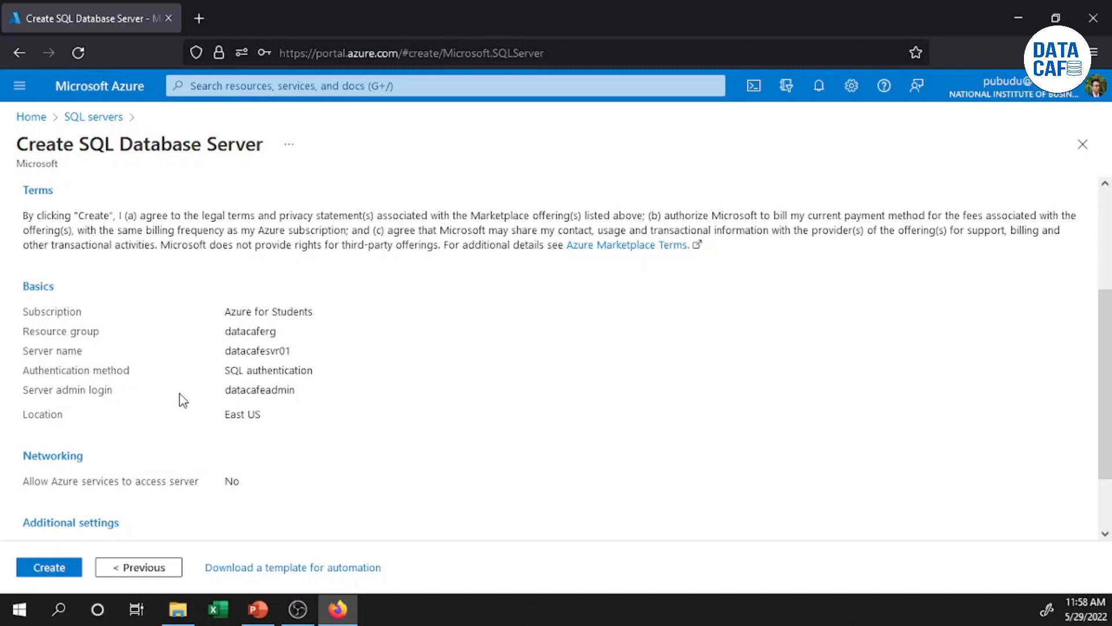
scroll(173, 411, down, 3)
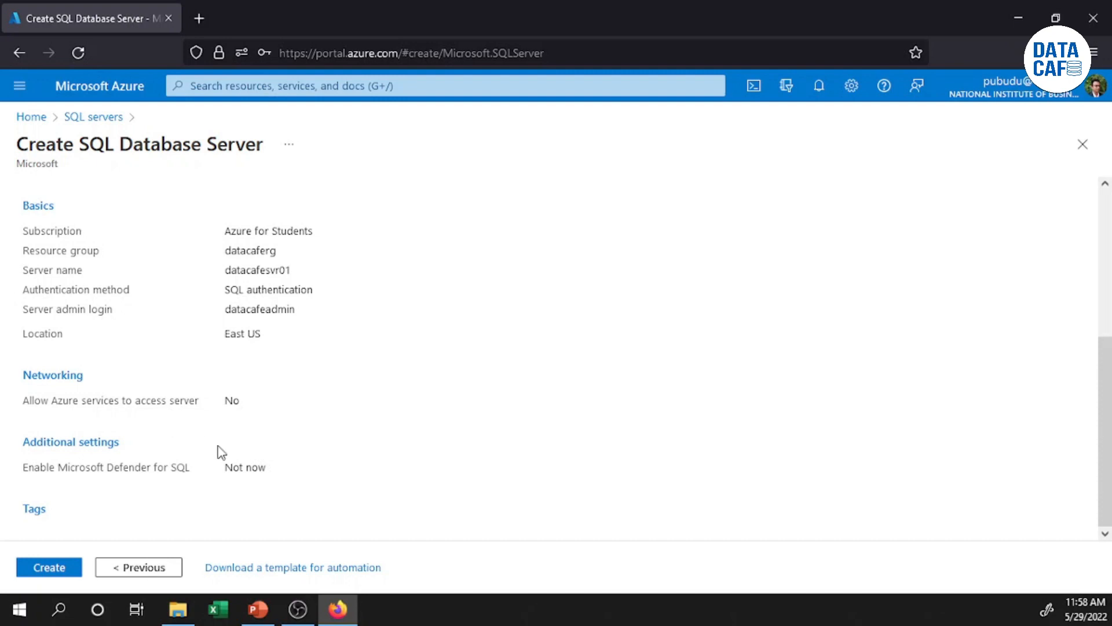
click(52, 573)
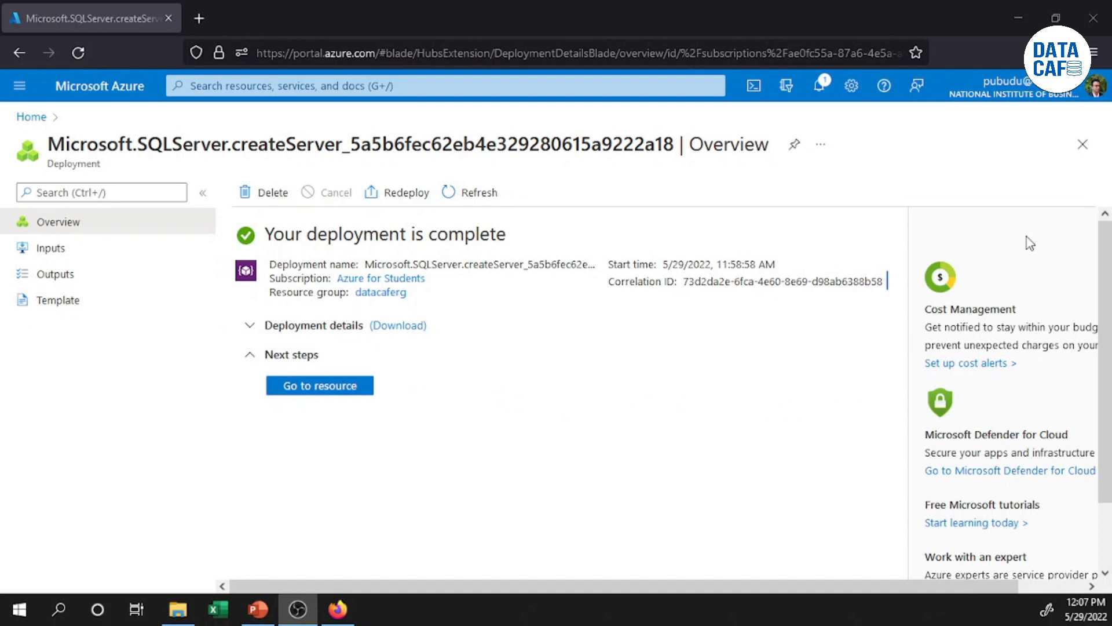
Close the deployment overview and reload the portal's home page to refresh its recent resources
click(1083, 144)
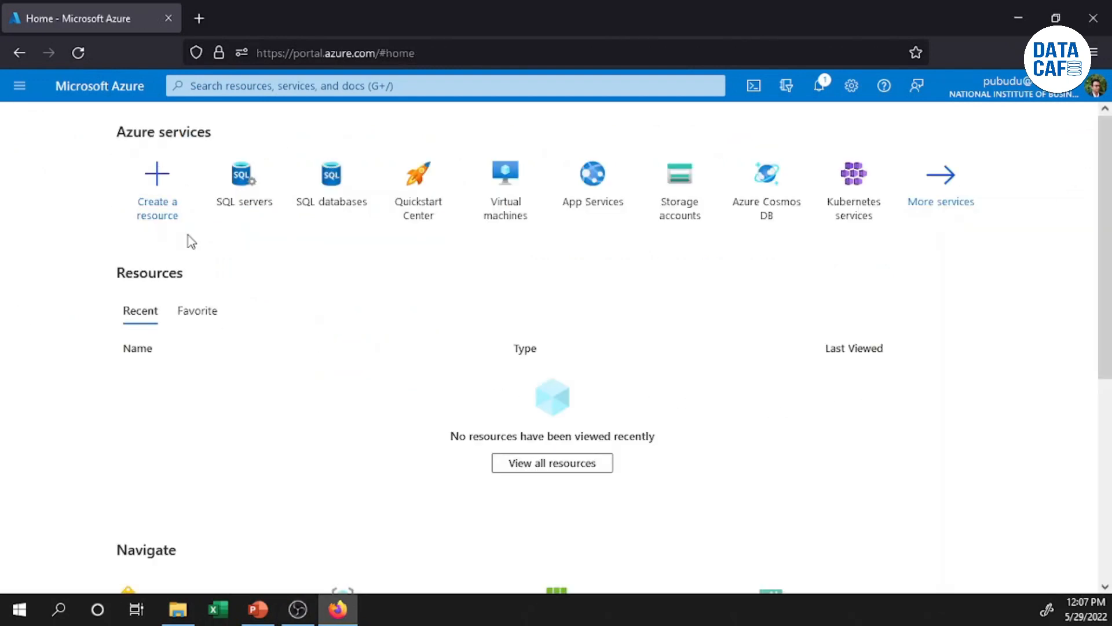
click(78, 53)
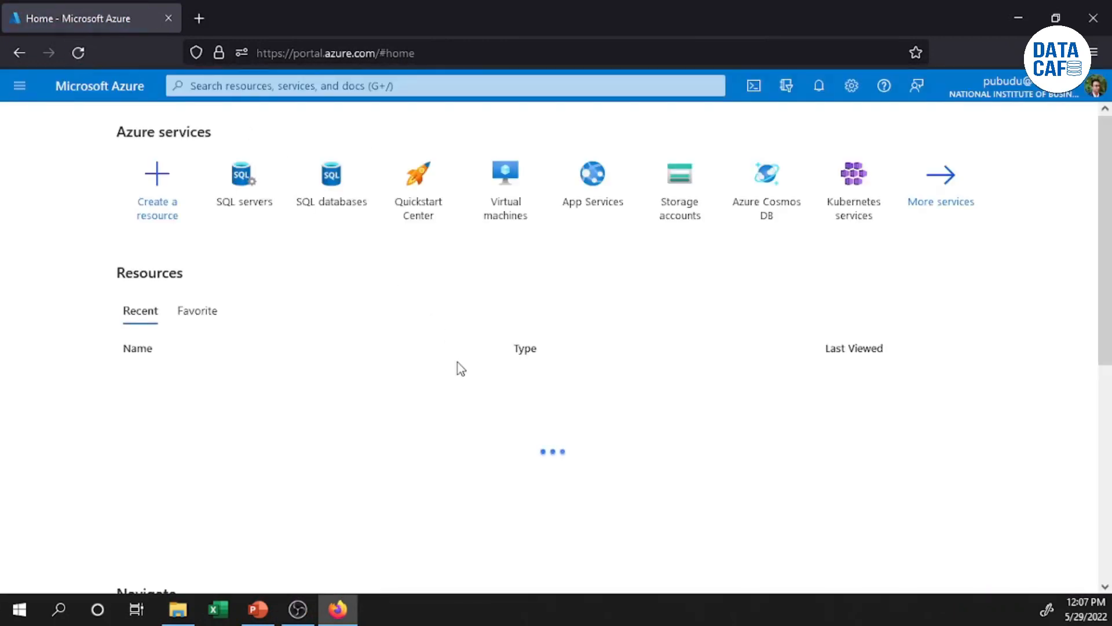
click(511, 466)
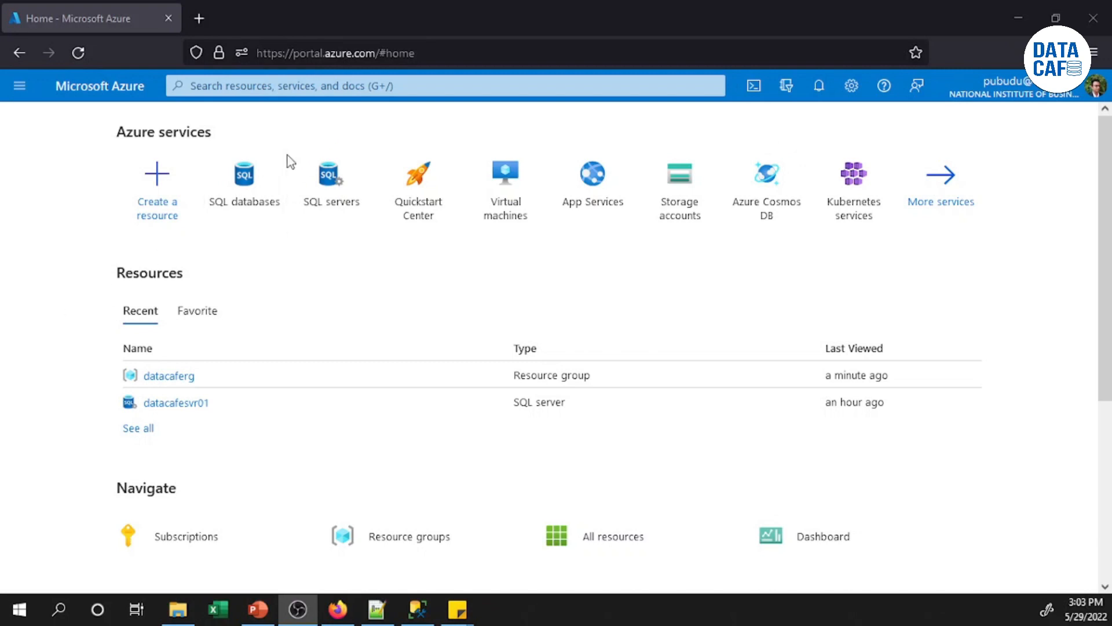
Open the SQL databases service and start creating a new SQL database
mouse_move(255, 212)
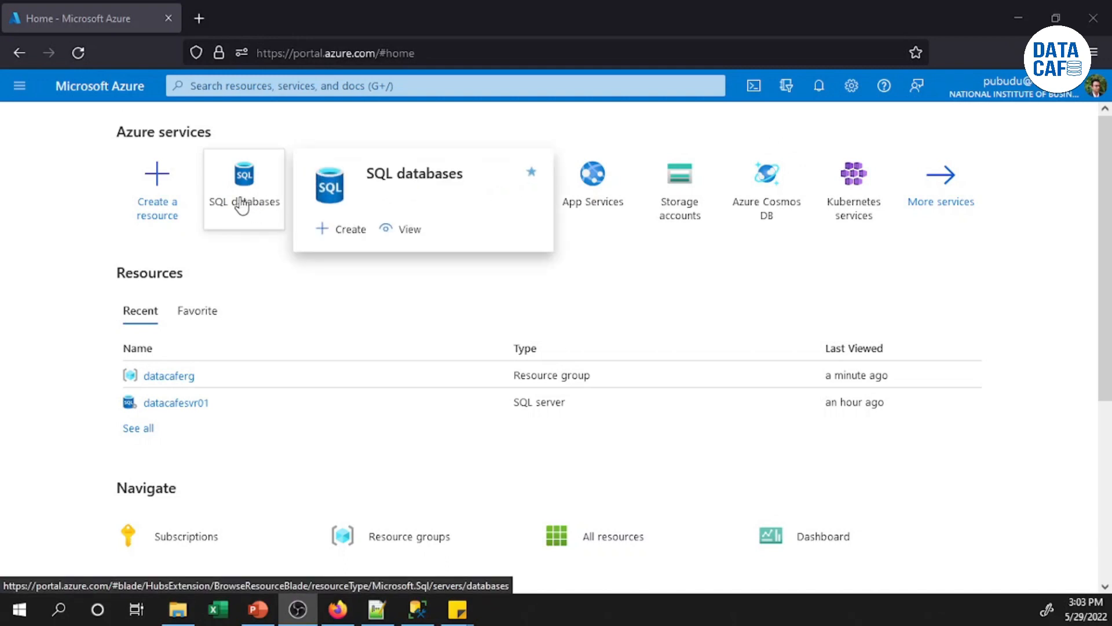
click(241, 87)
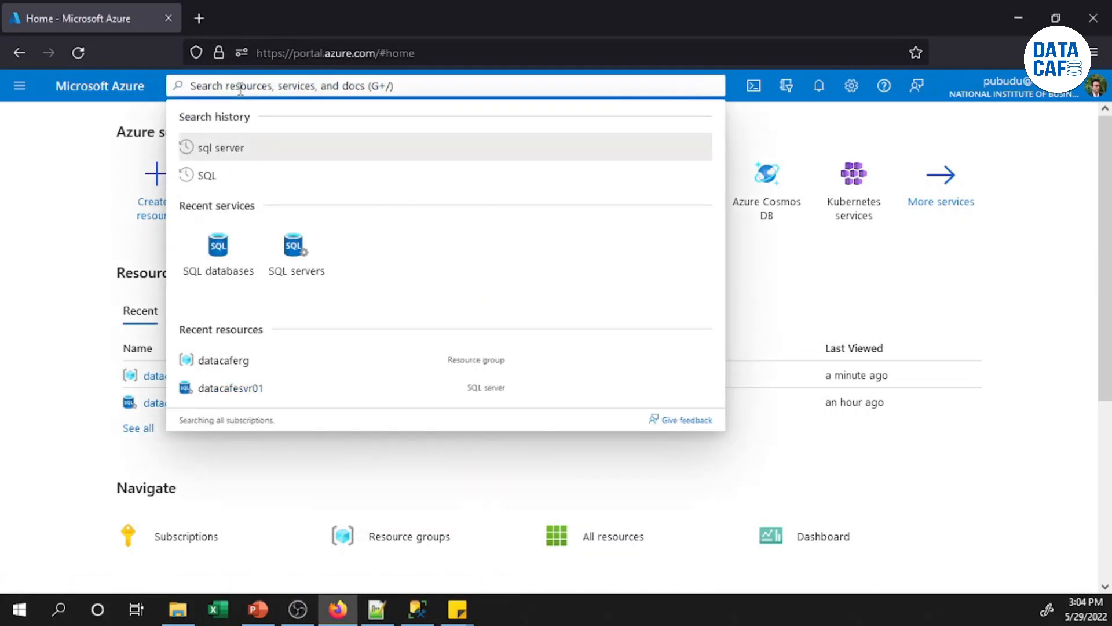
click(228, 259)
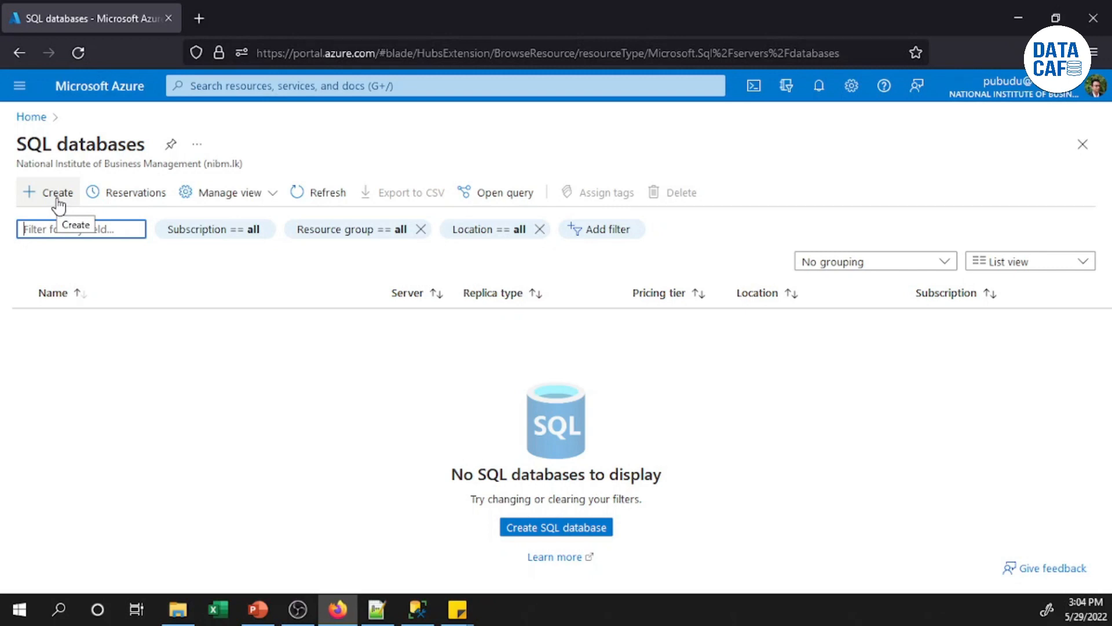
click(539, 531)
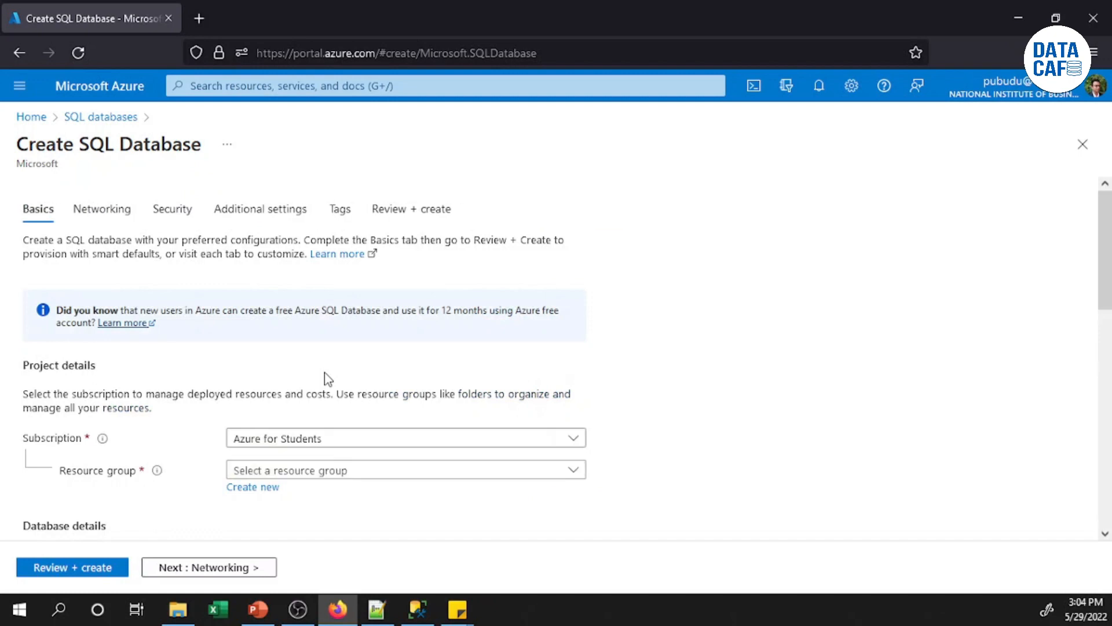
Assign the new database to the datacaferg resource group and name it datacafedb
scroll(140, 356, down, 3)
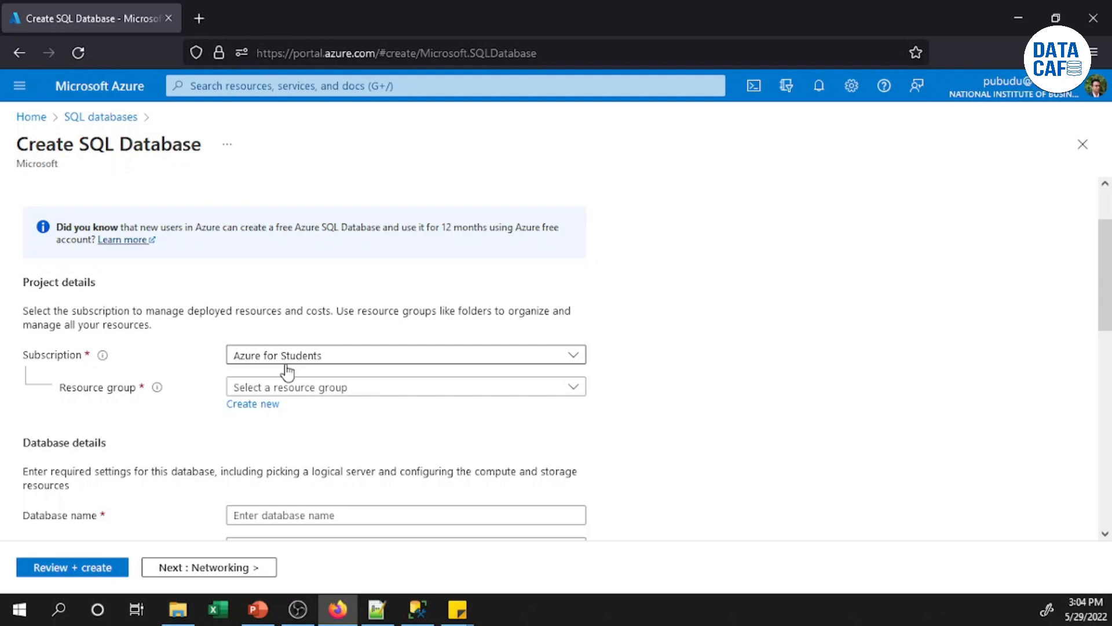
click(261, 387)
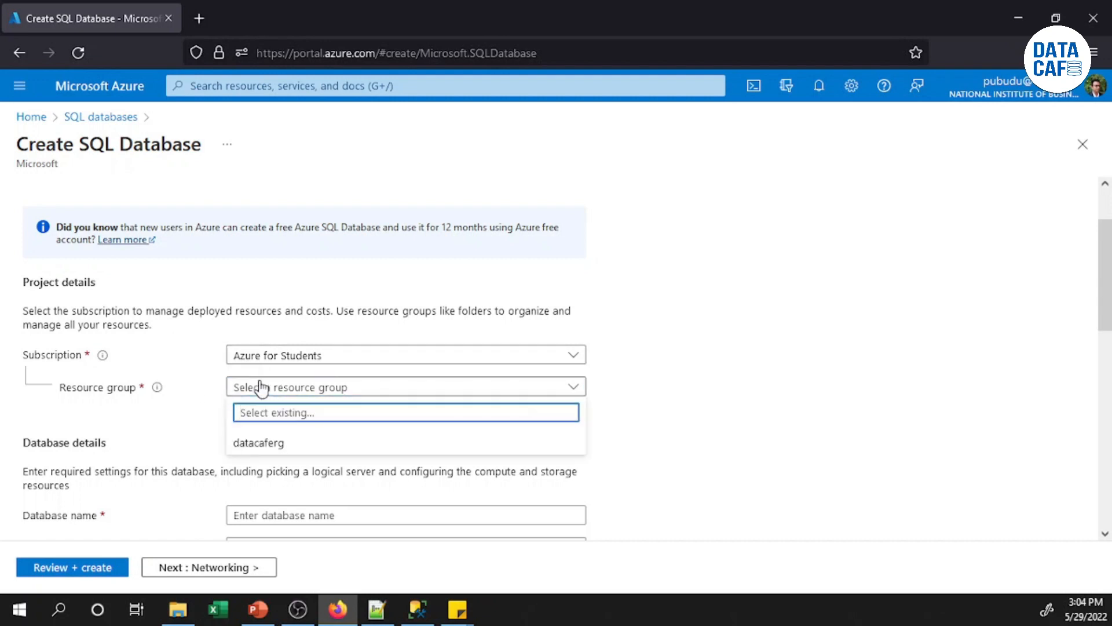
click(260, 447)
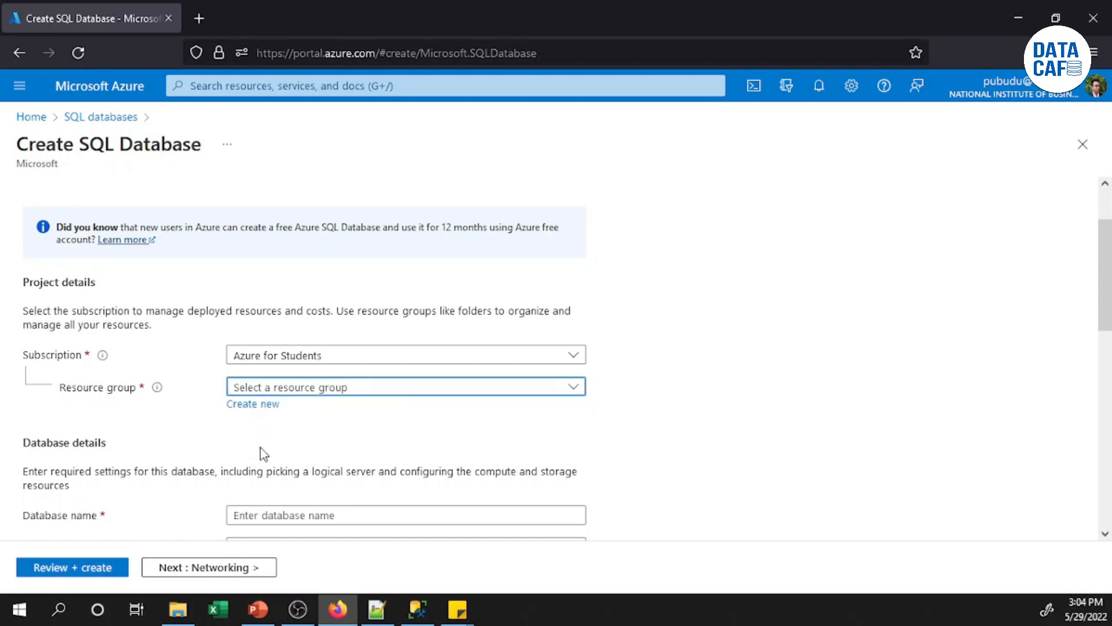
scroll(262, 417, down, 3)
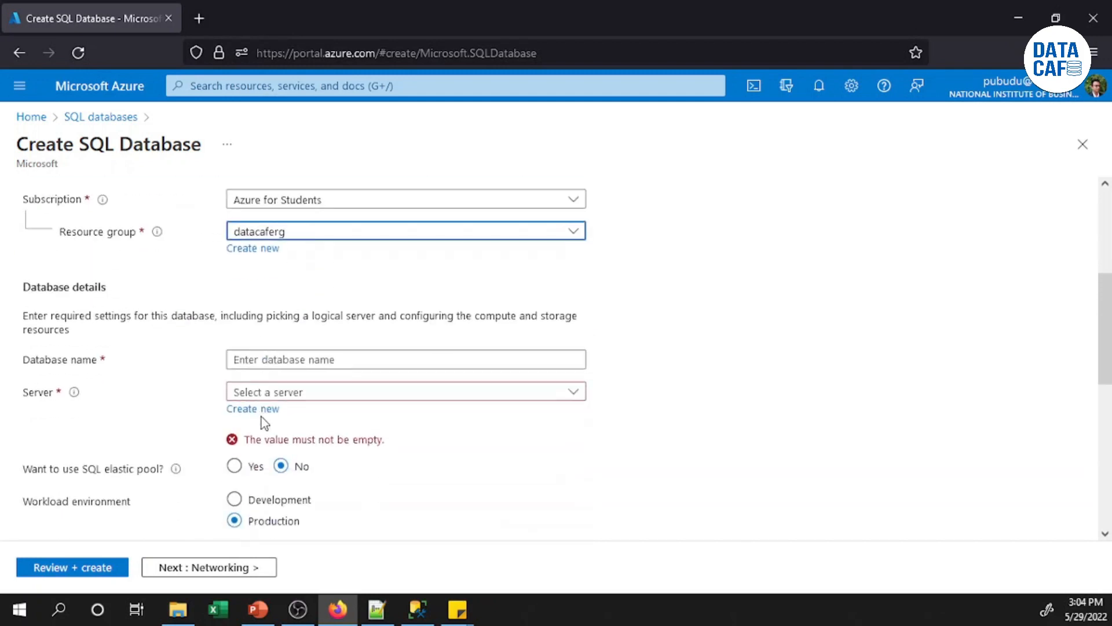
click(255, 351)
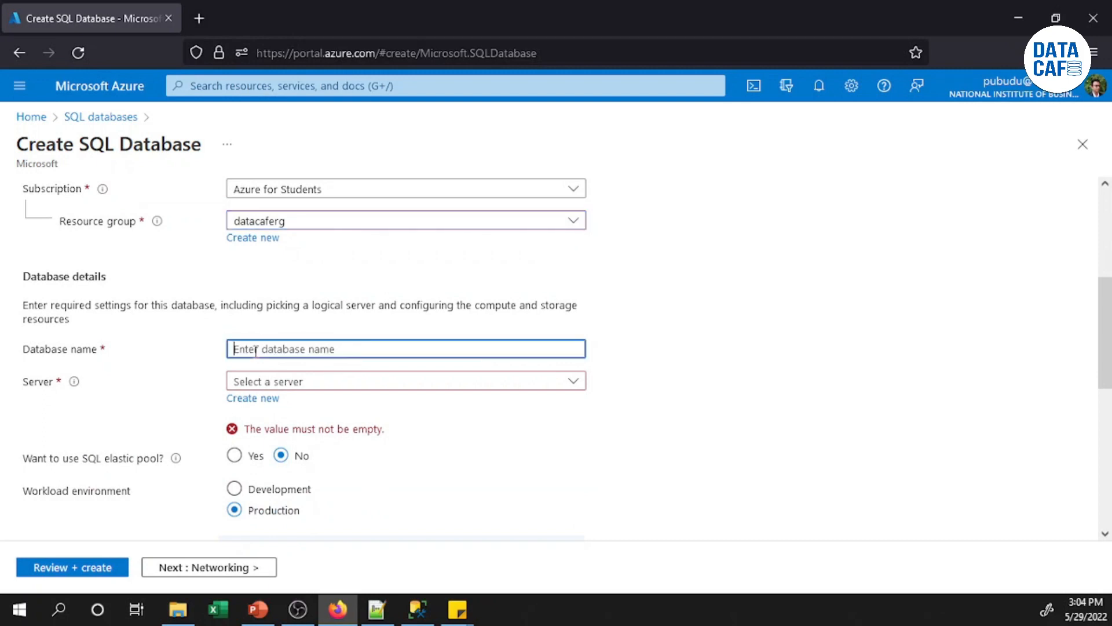
text(datacafe)
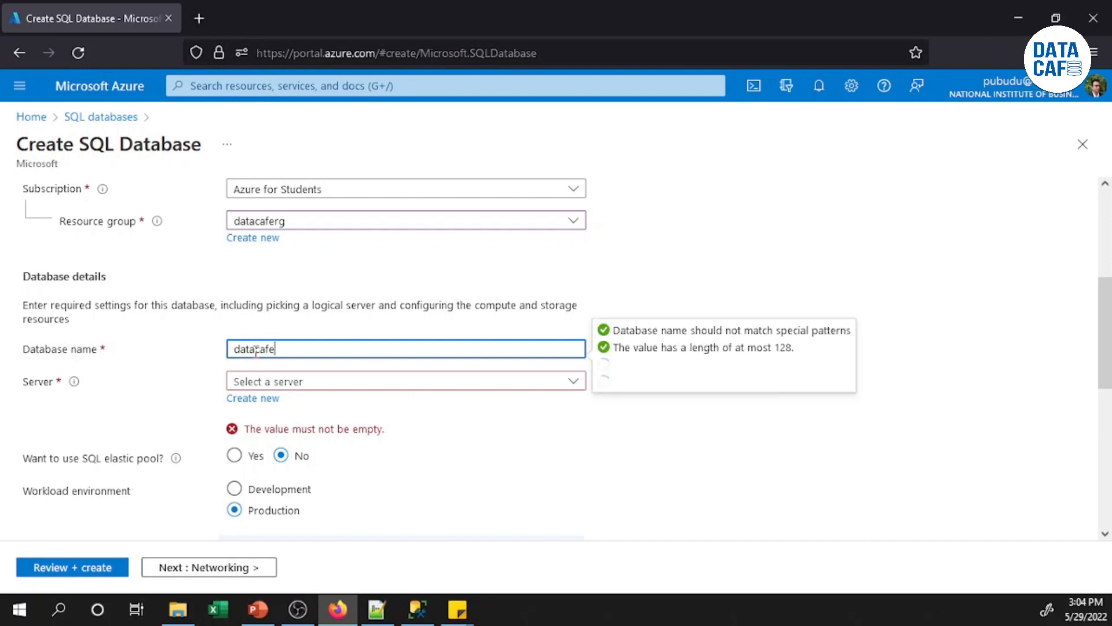
text(db)
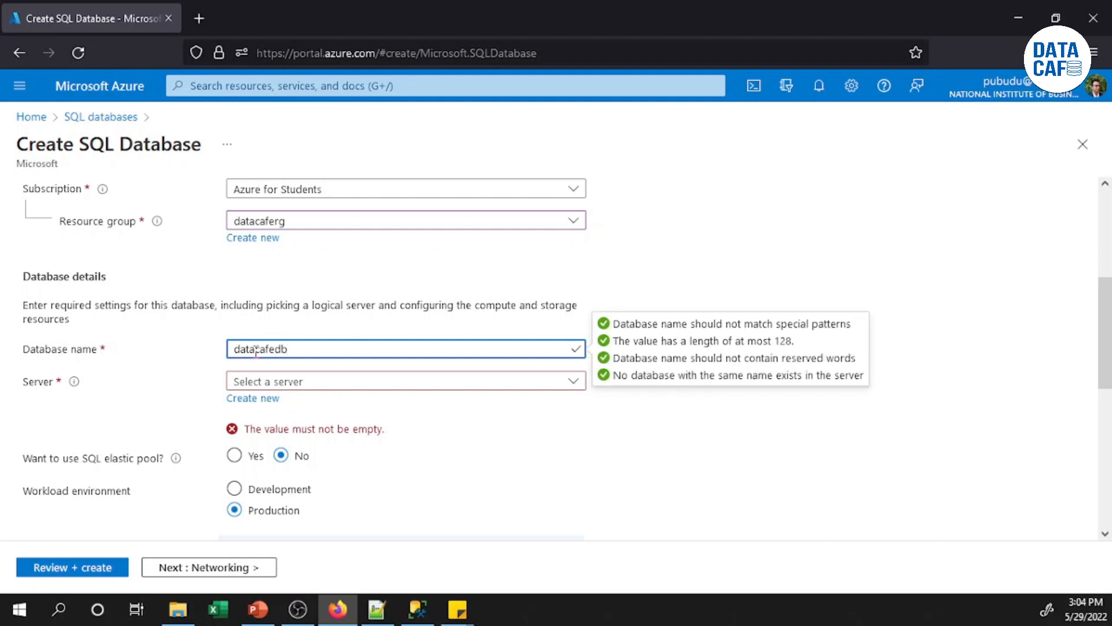
Set the database's server to datacafesvr01 (East US) from the datacaferg resource group
click(267, 383)
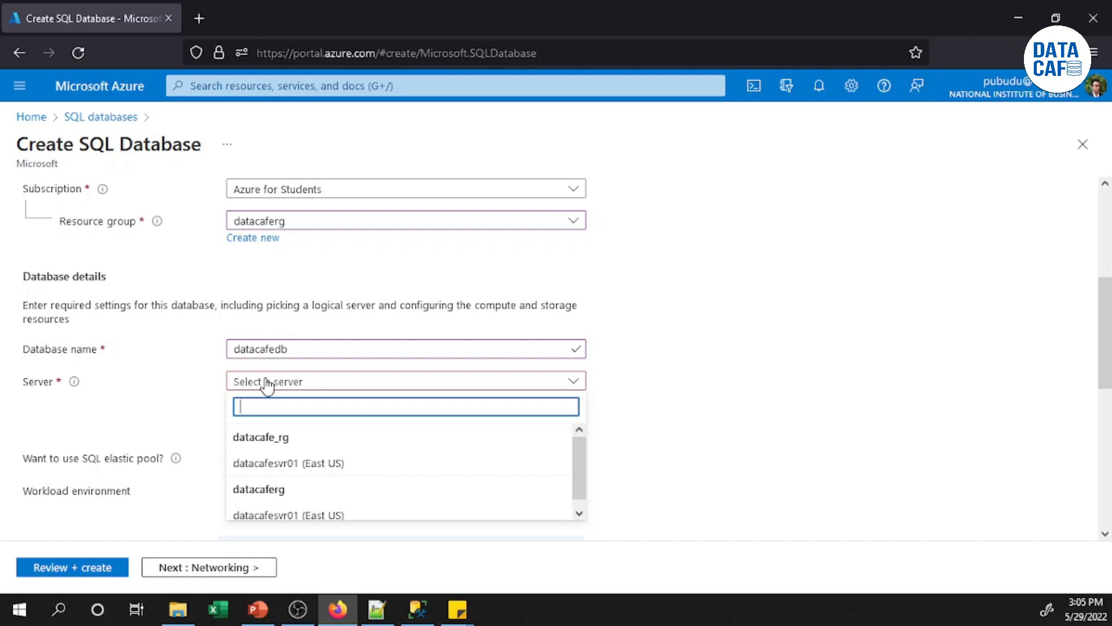
click(275, 517)
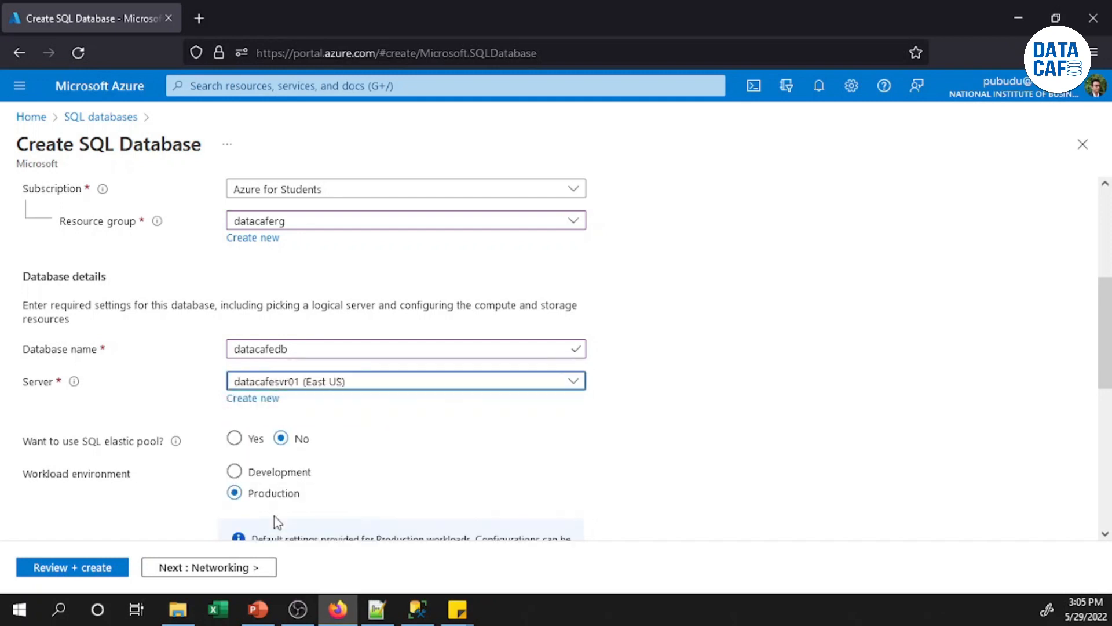
click(279, 385)
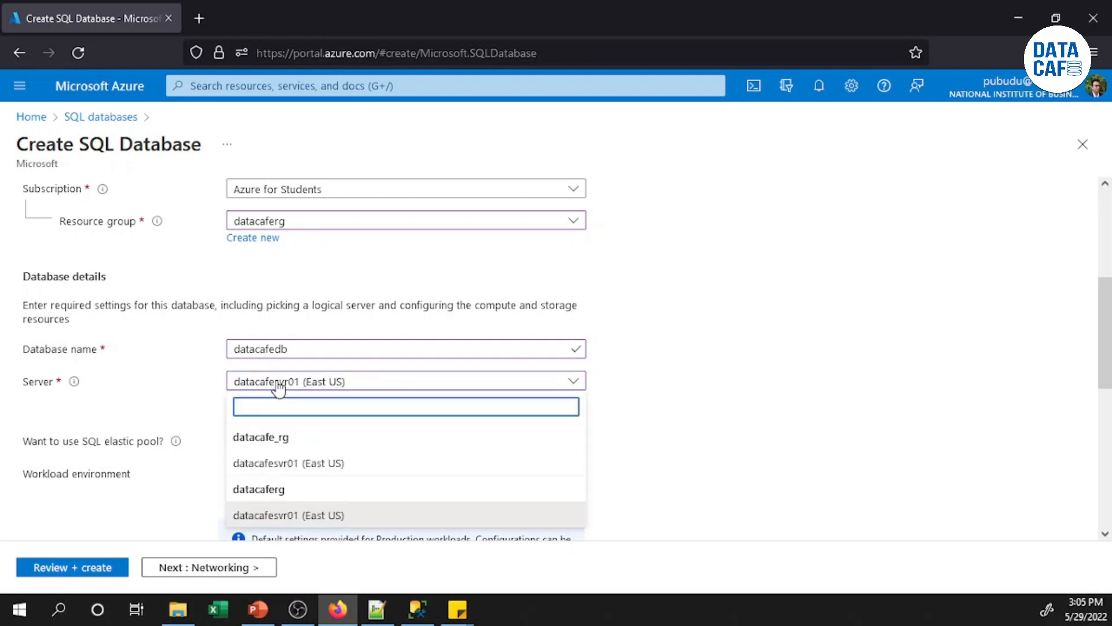
click(265, 518)
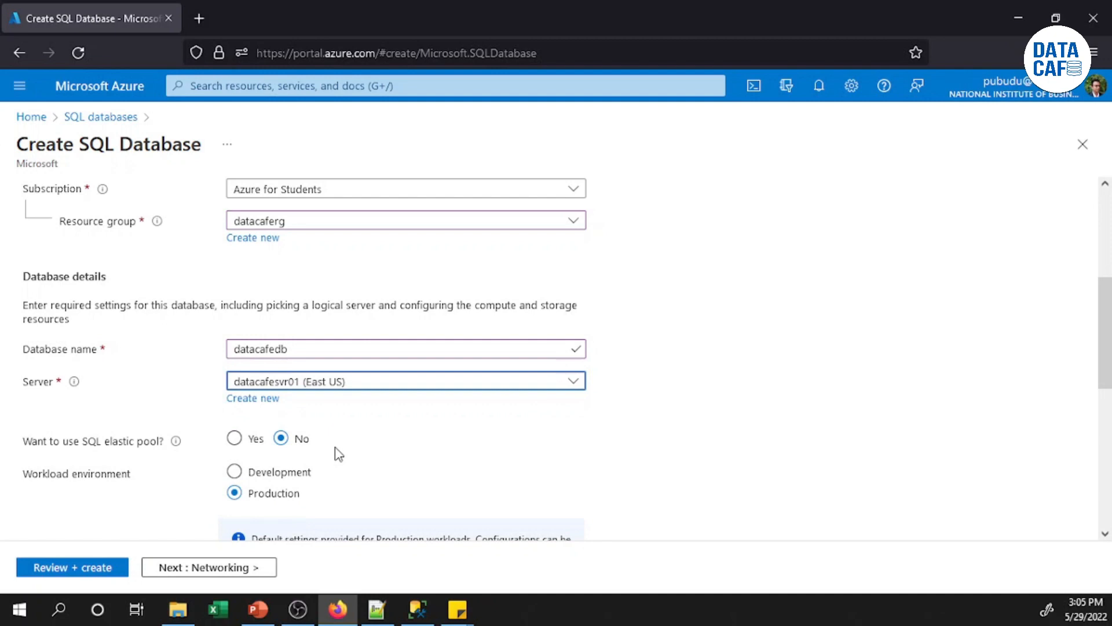
Open the database's compute and storage configuration and set the service tier to Basic (For less demanding workloads)
scroll(338, 454, down, 2)
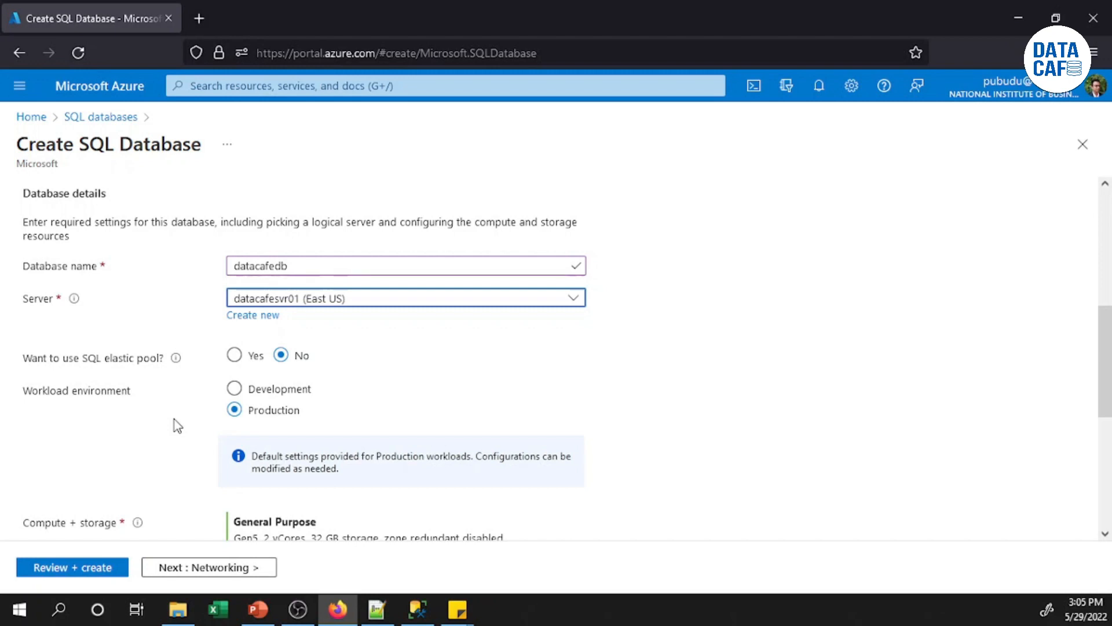
scroll(175, 420, down, 4)
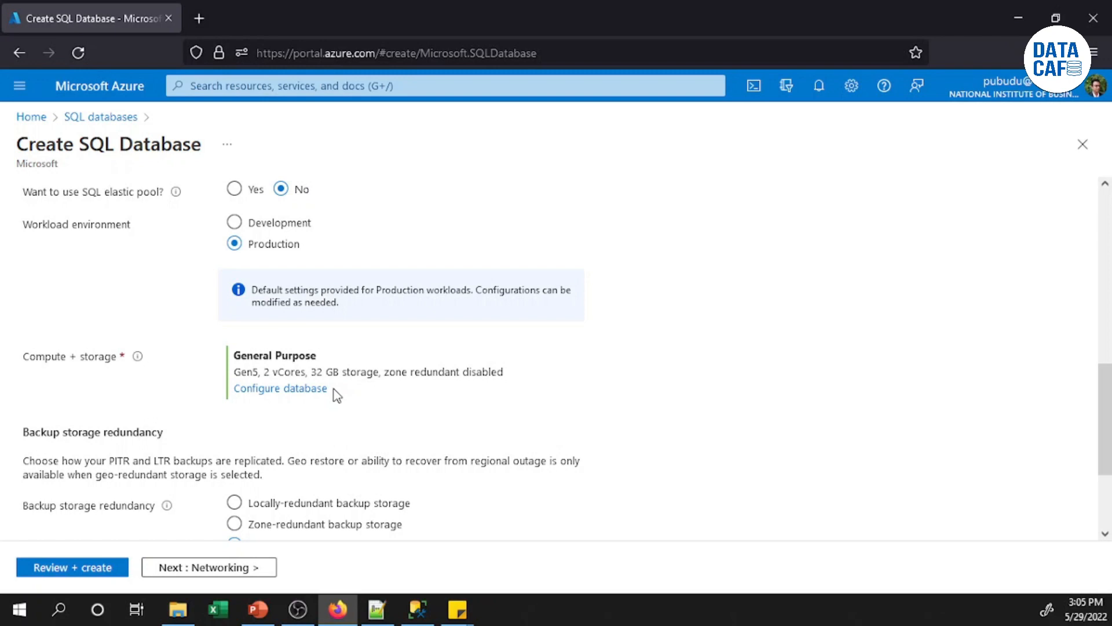
click(297, 398)
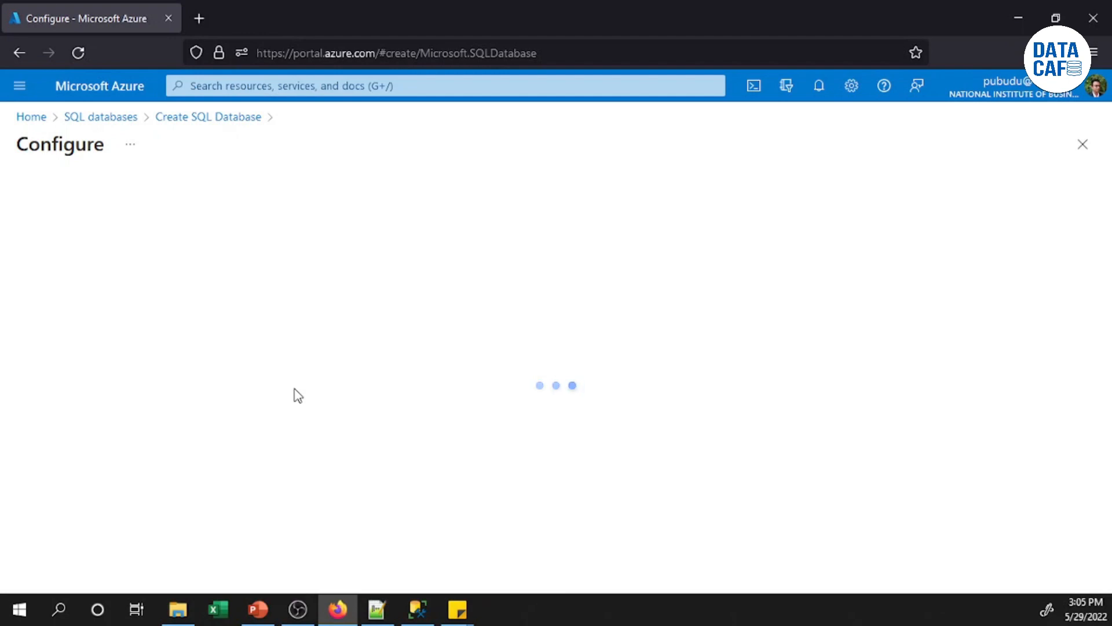
scroll(782, 464, down, 3)
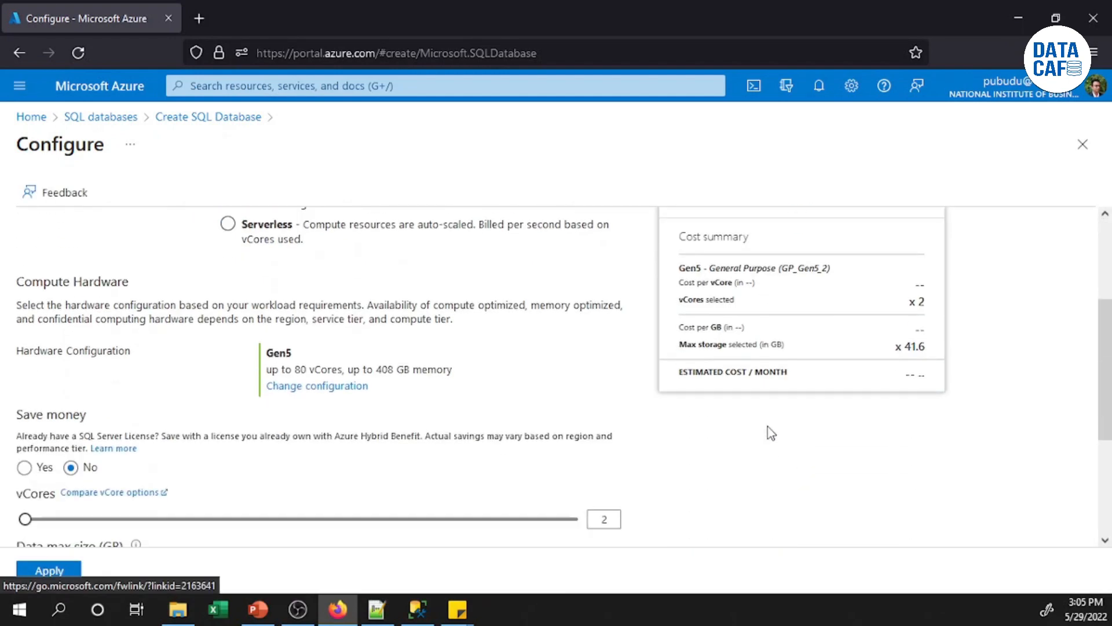
scroll(423, 391, up, 3)
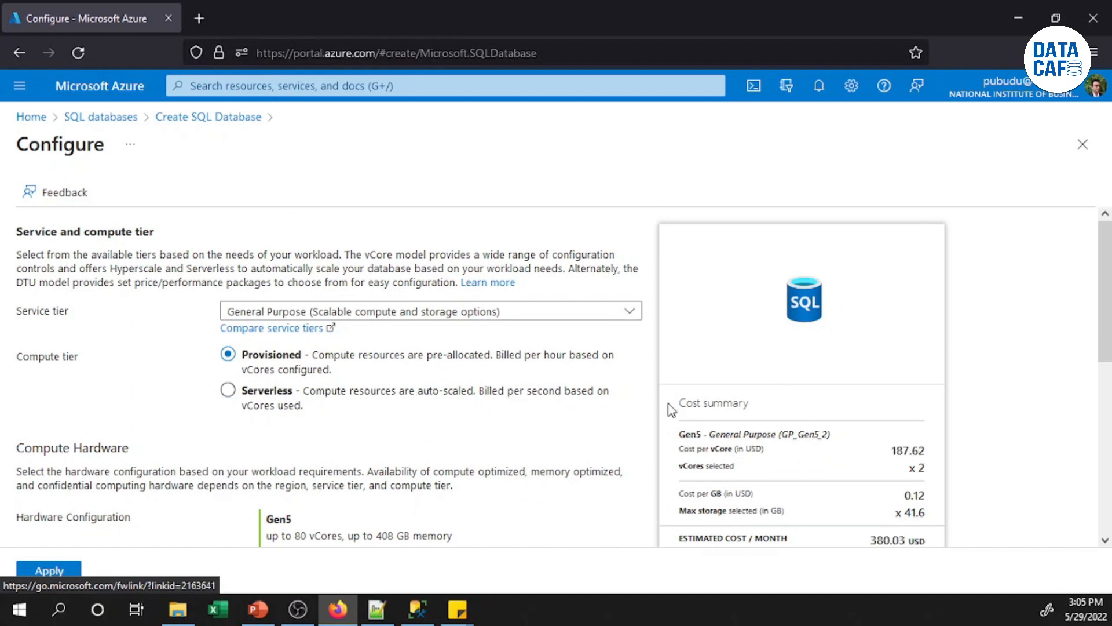
click(325, 313)
click(165, 383)
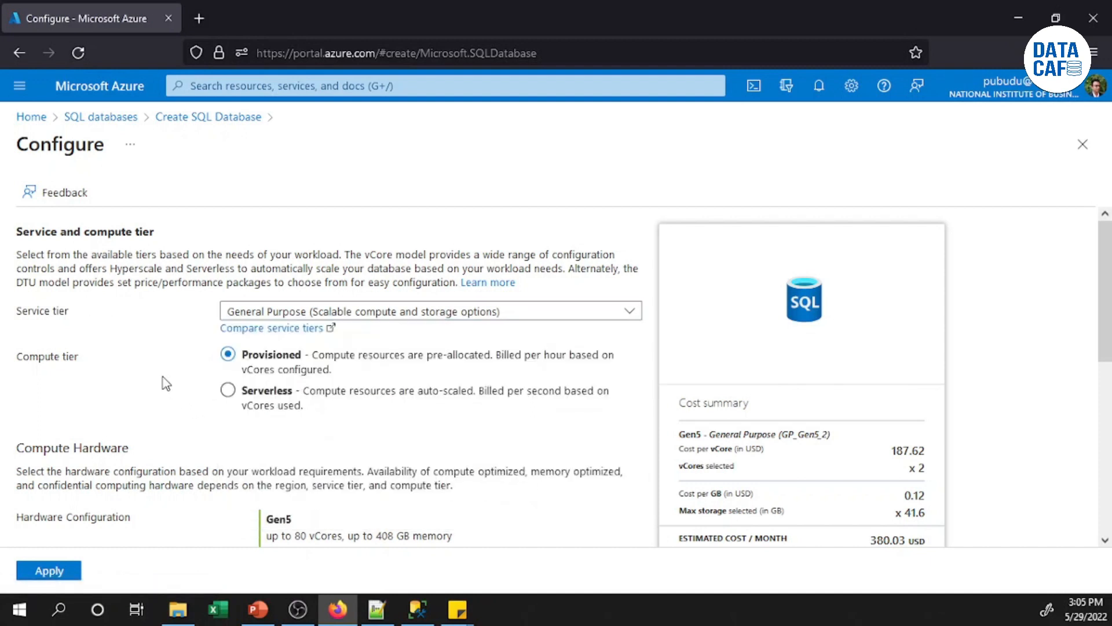
scroll(898, 498, down, 2)
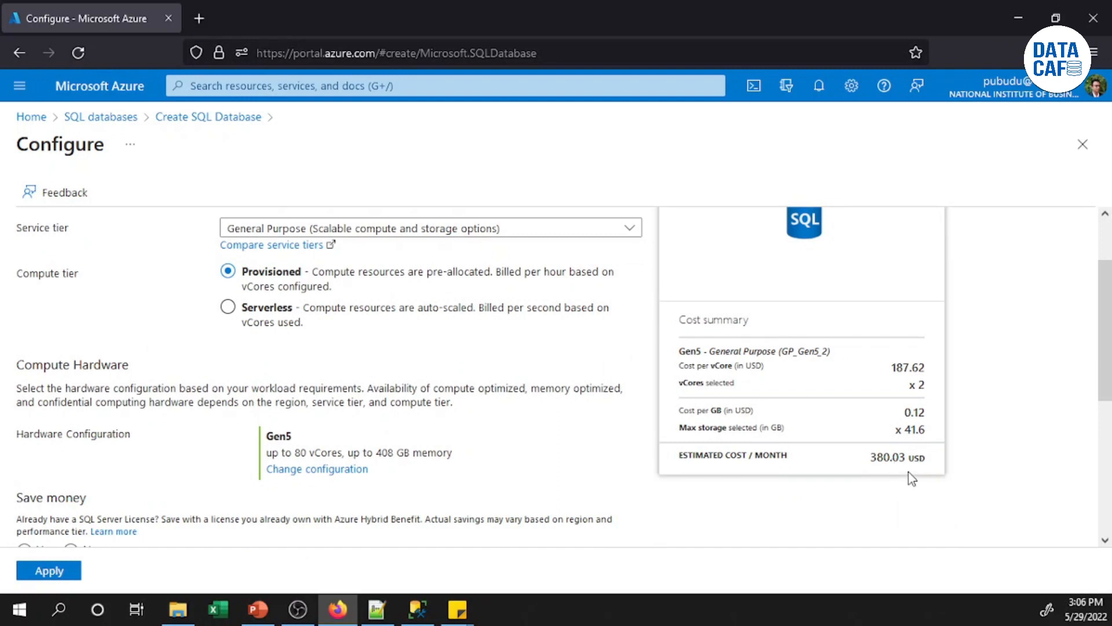
scroll(196, 326, up, 2)
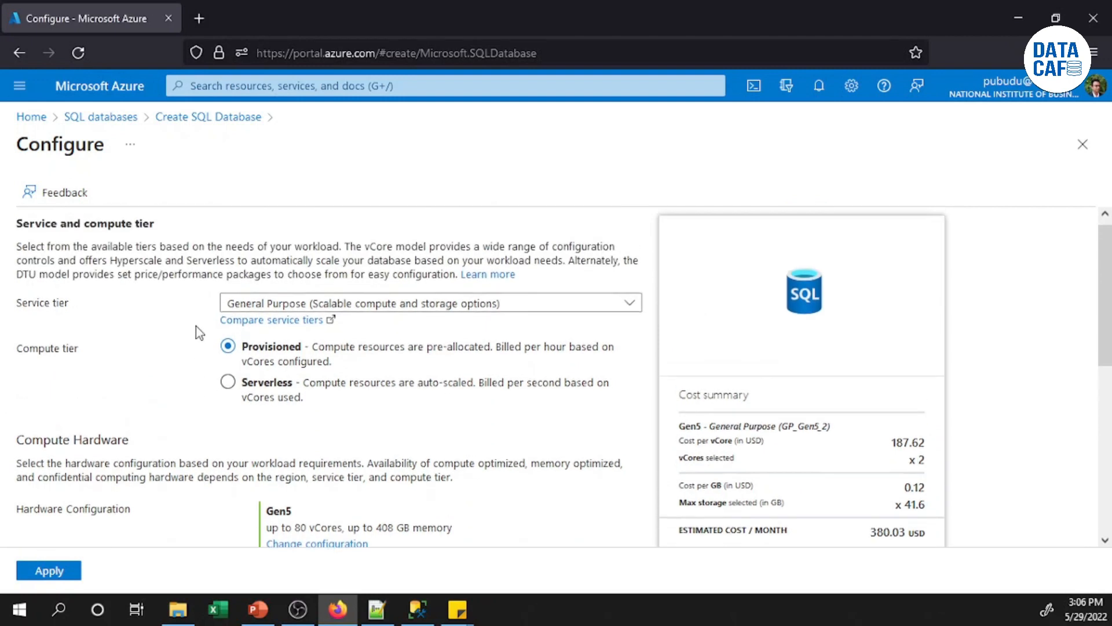
click(295, 311)
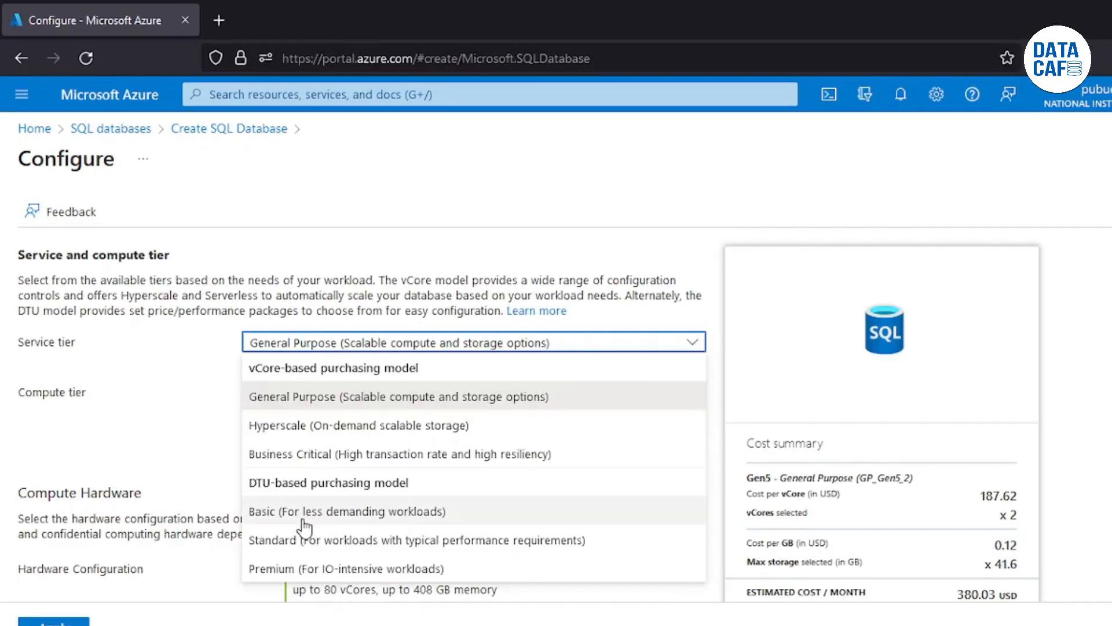
click(304, 518)
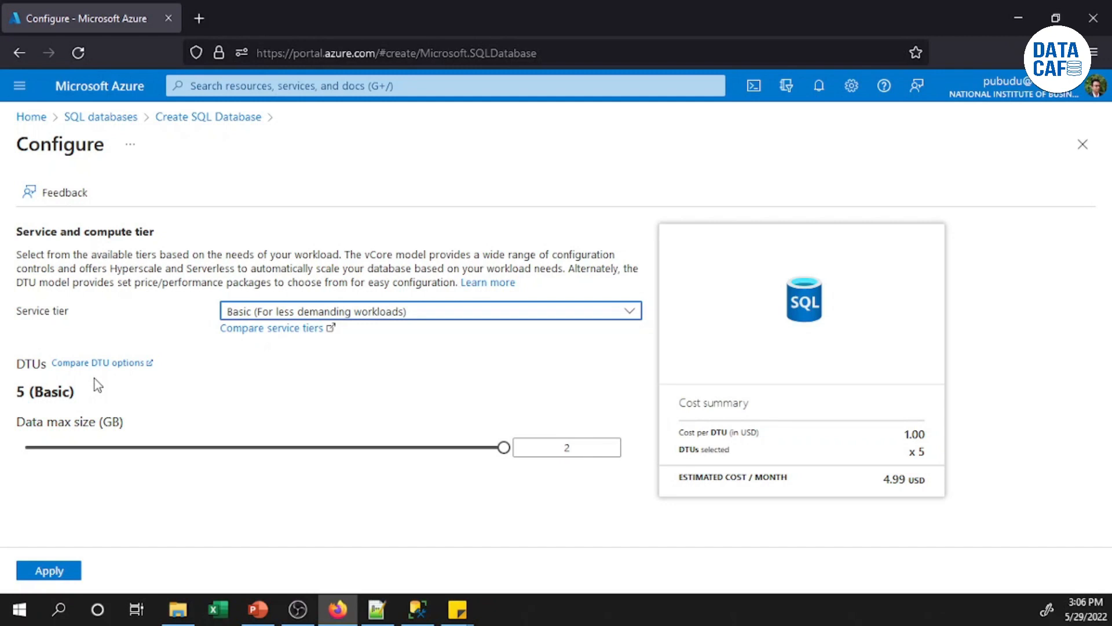
Open the DTU options comparison in a new browser tab, skim the DTU-based purchasing model article, and return to the configuration
right_click(82, 363)
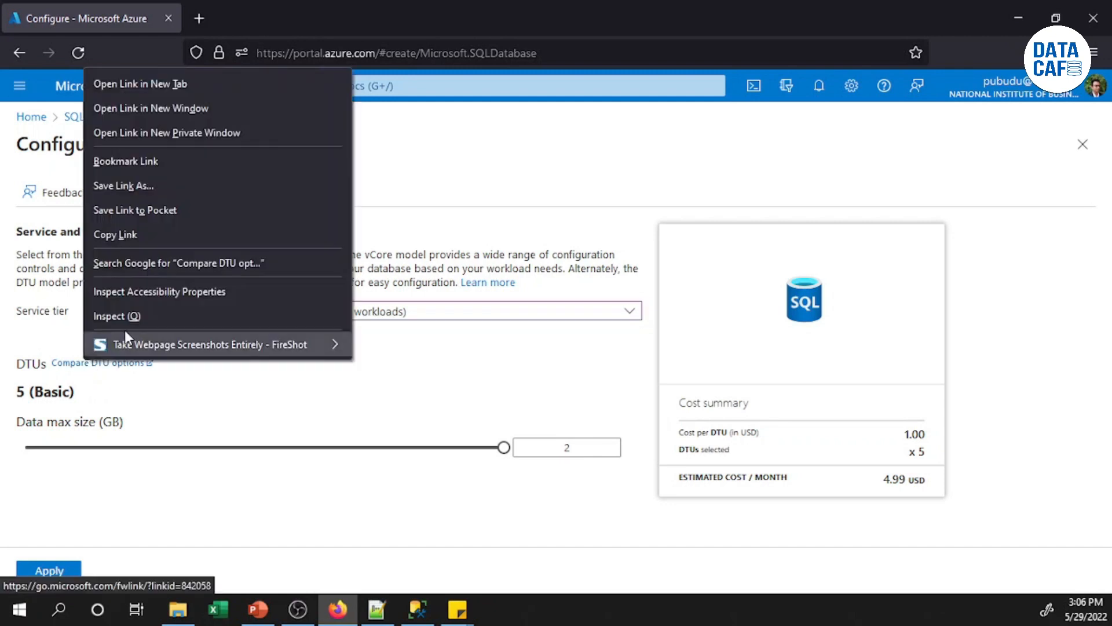
click(141, 86)
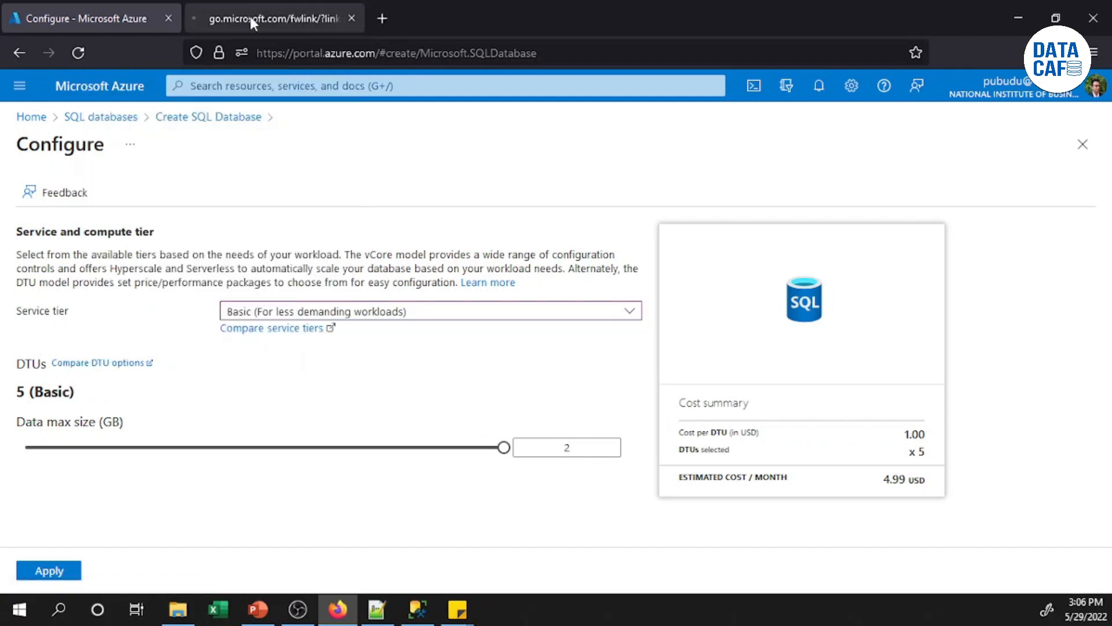
click(250, 18)
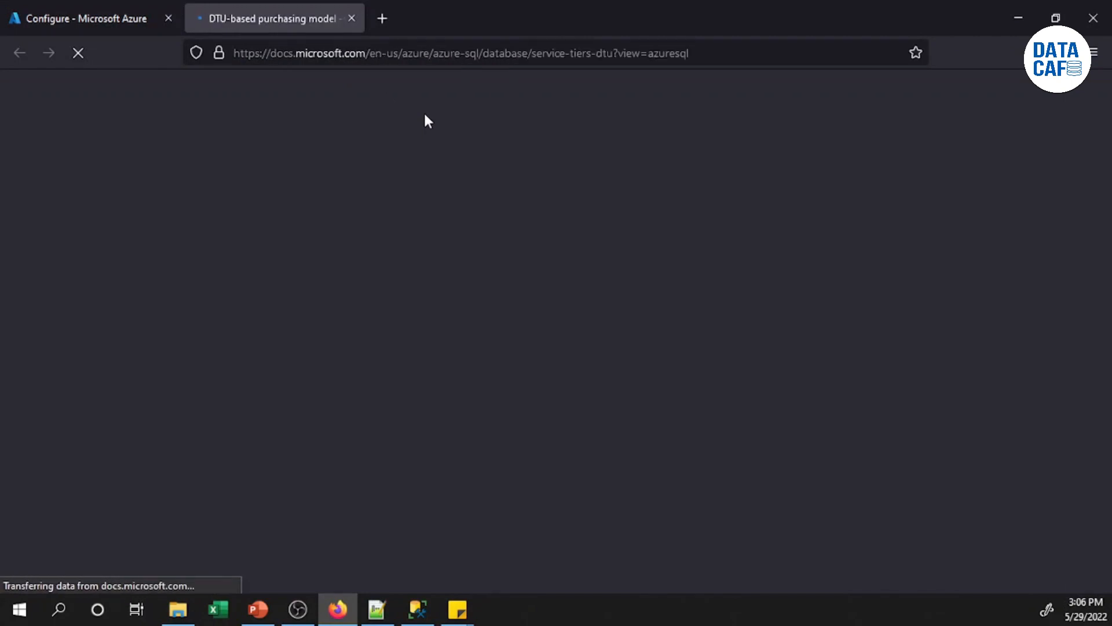
scroll(502, 515, down, 1)
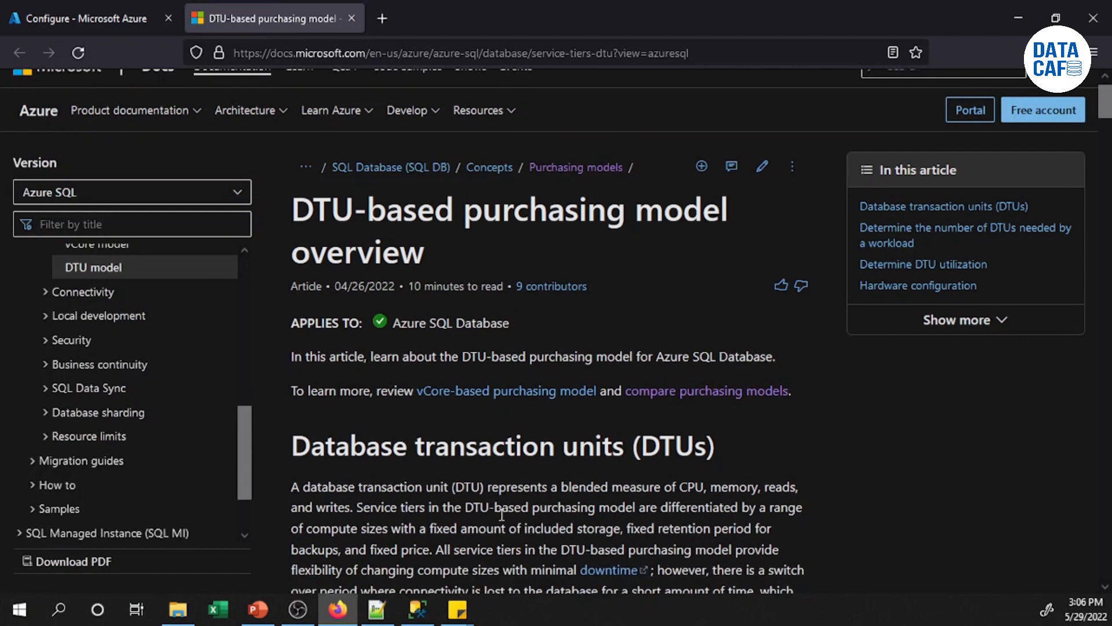
scroll(502, 514, down, 15)
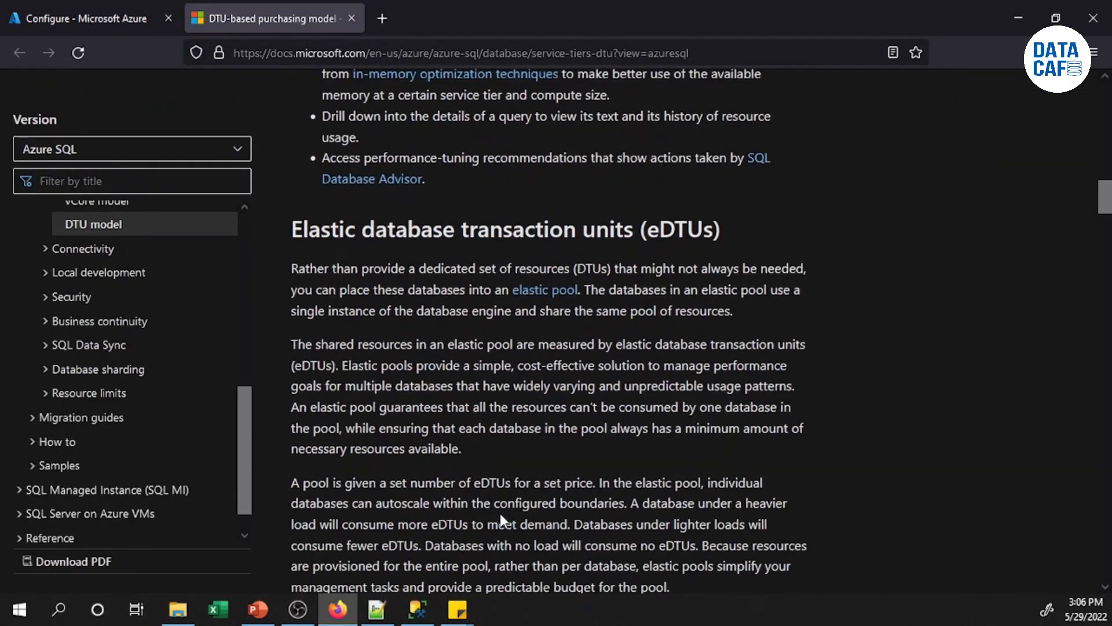
click(77, 18)
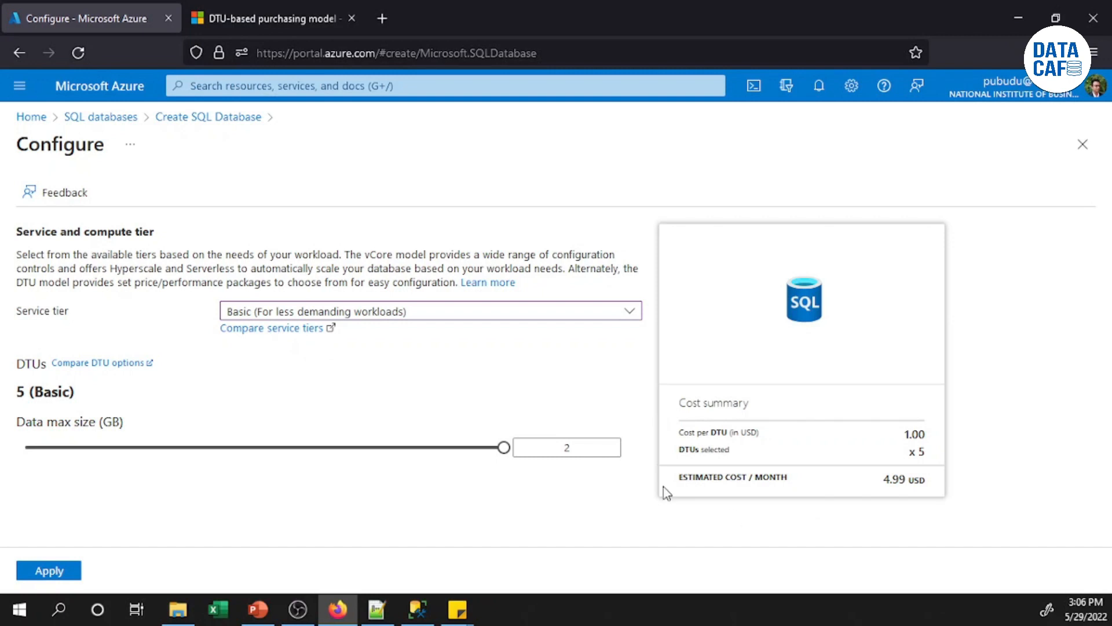
Apply the Basic compute and storage configuration and review the backup storage redundancy and other basic settings
click(58, 572)
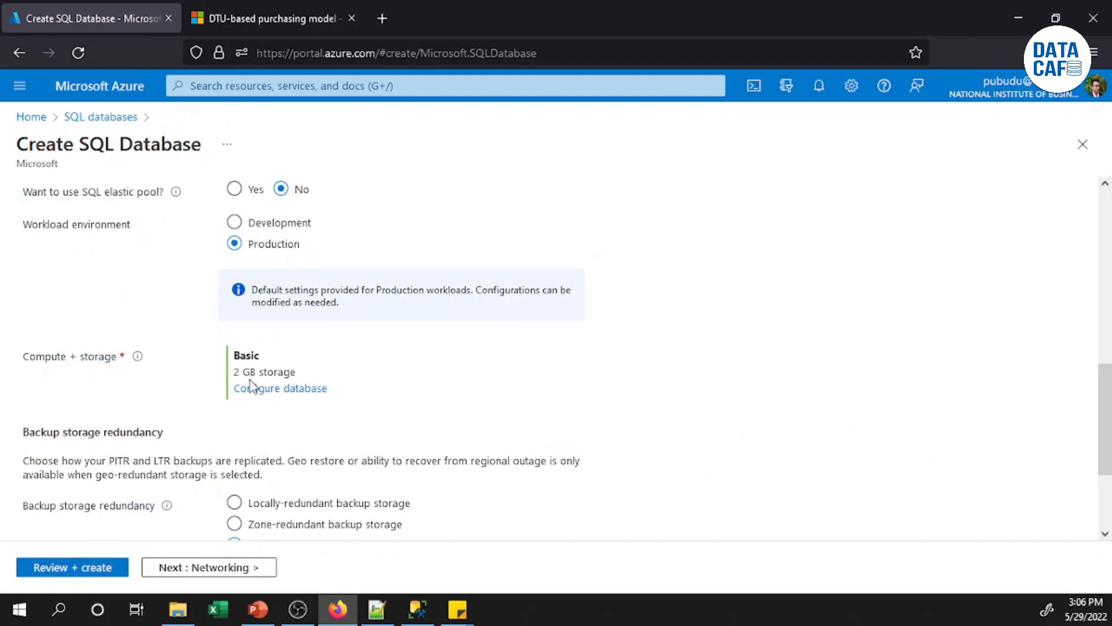
scroll(249, 388, down, 2)
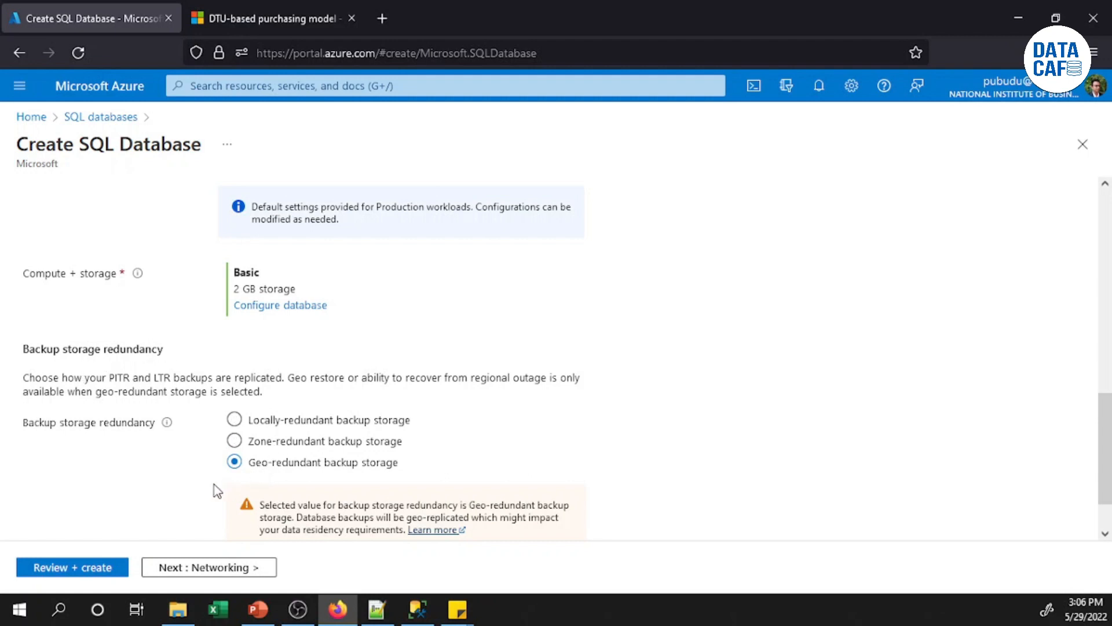
scroll(202, 464, down, 2)
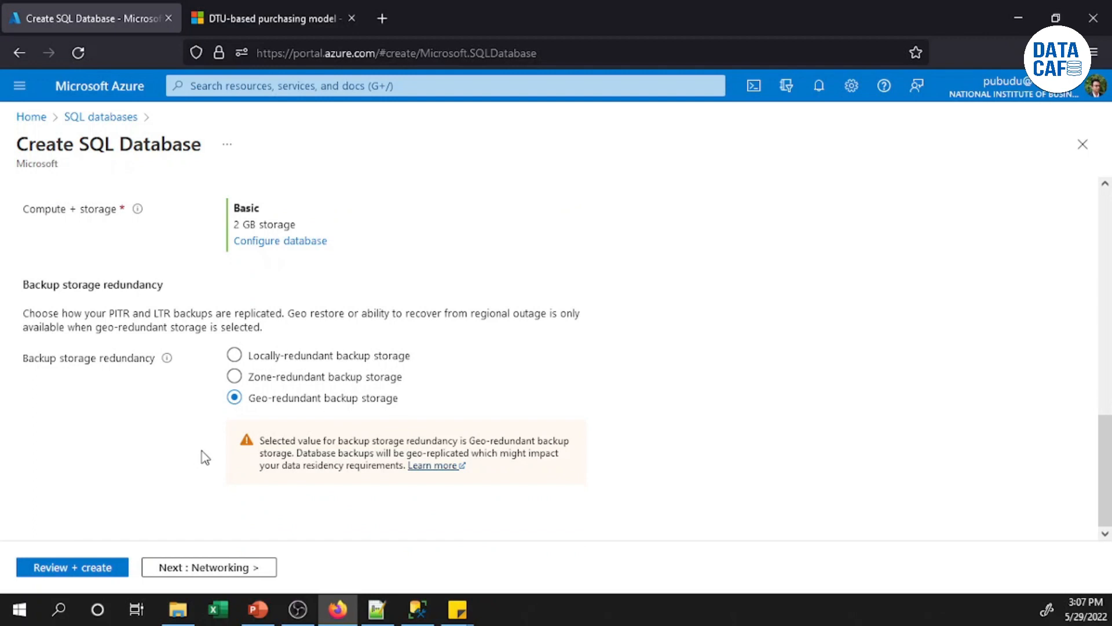
scroll(174, 435, up, 2)
scroll(158, 416, up, 10)
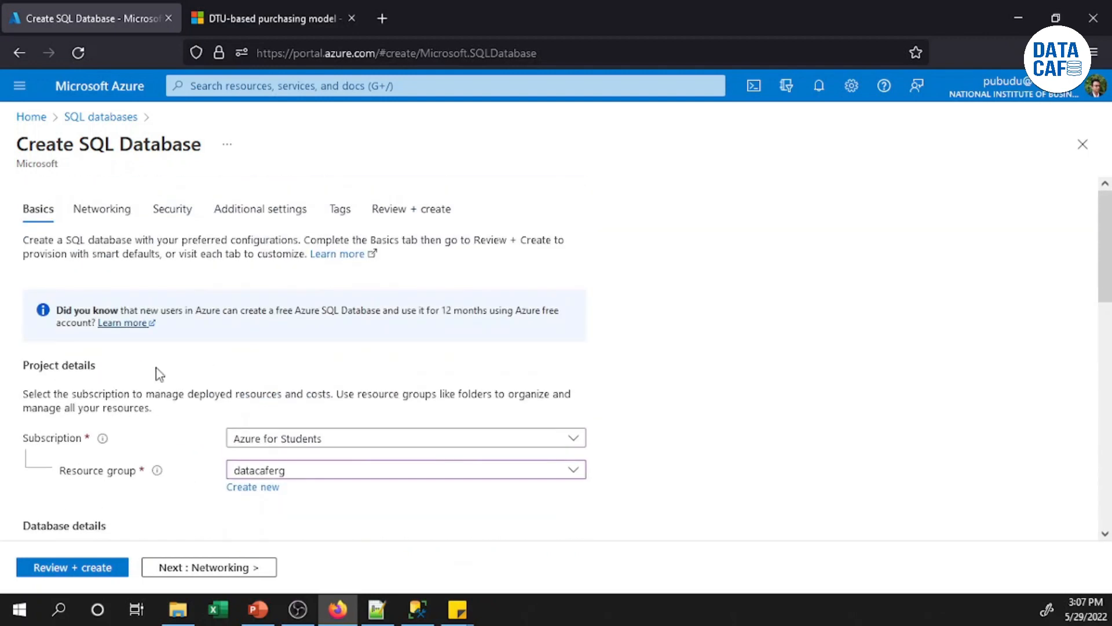
Review the new database's networking settings and its security settings, including firewall rules, connection policy, Microsoft Defender for SQL and ledger
click(87, 216)
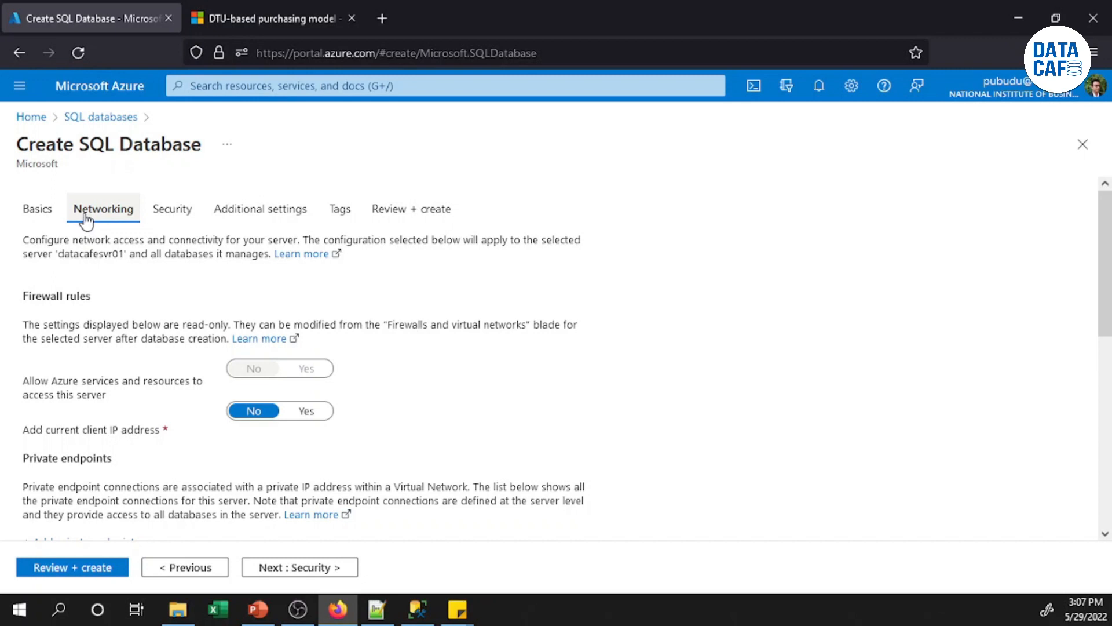
scroll(152, 432, down, 5)
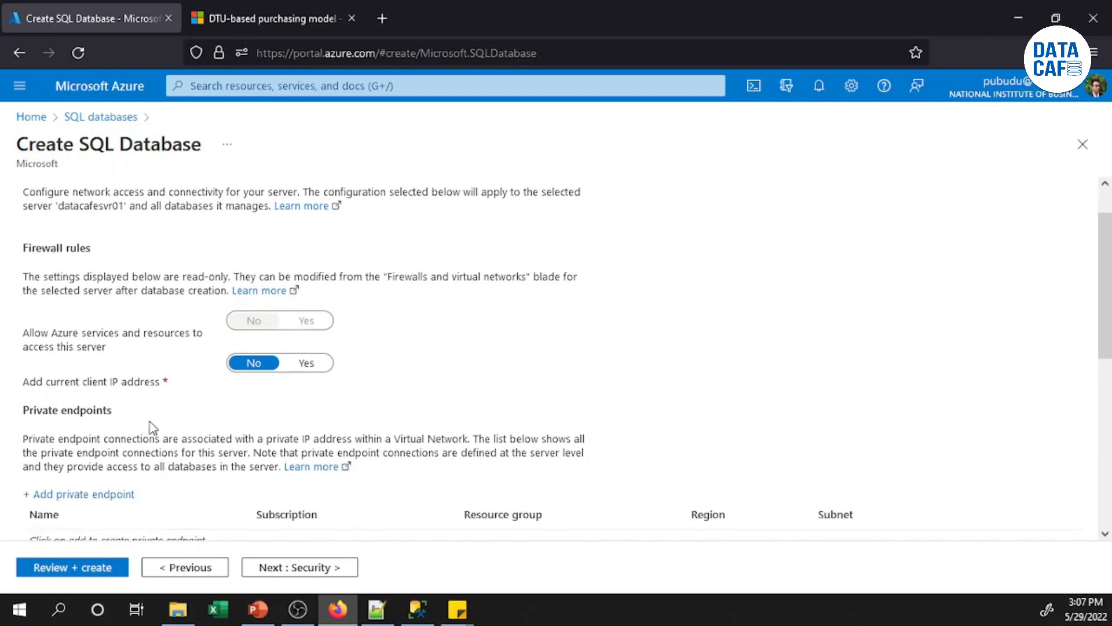
scroll(148, 418, down, 2)
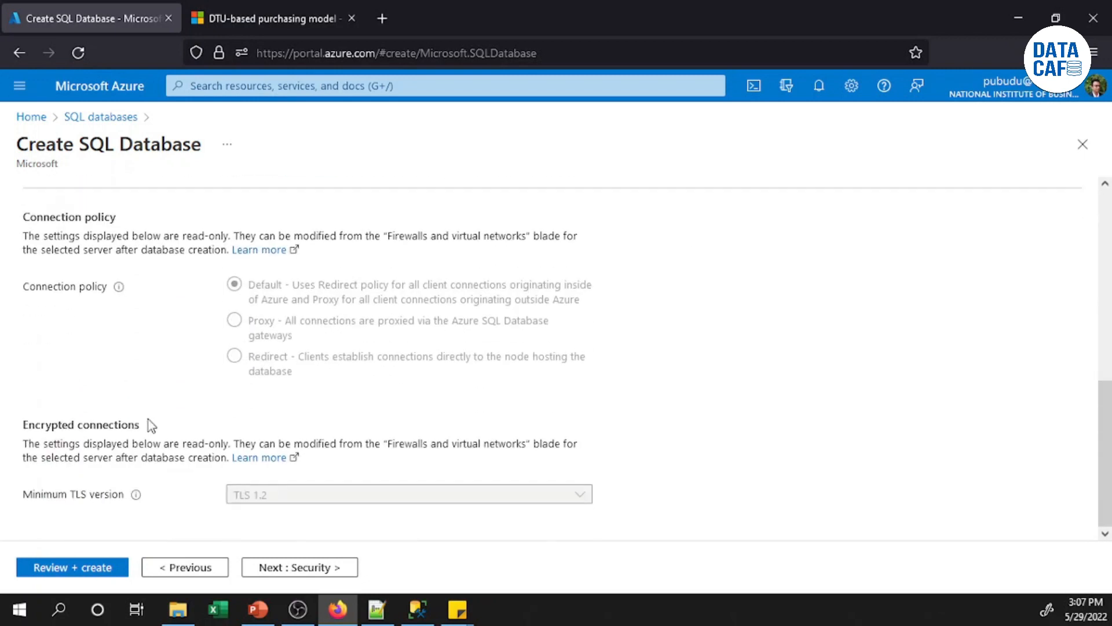
scroll(148, 420, up, 7)
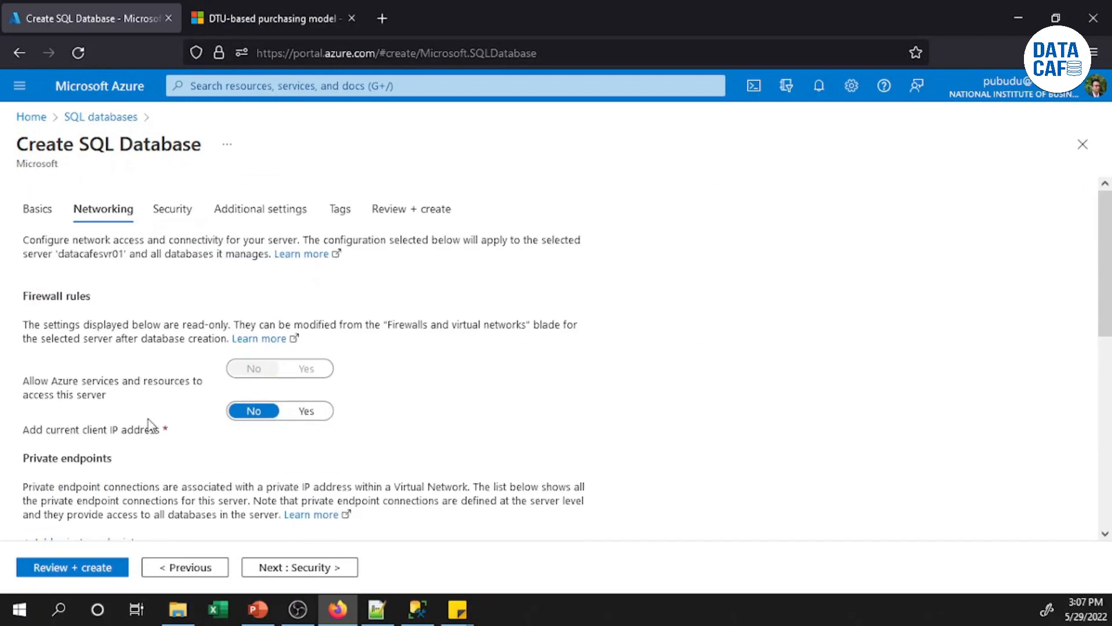
click(173, 214)
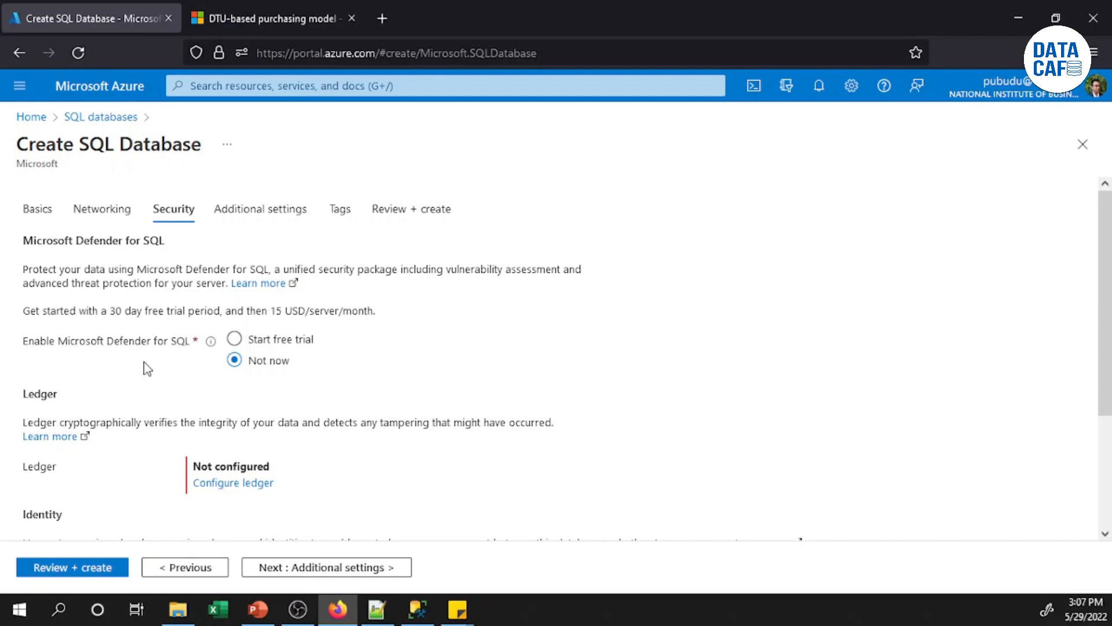
scroll(144, 365, down, 3)
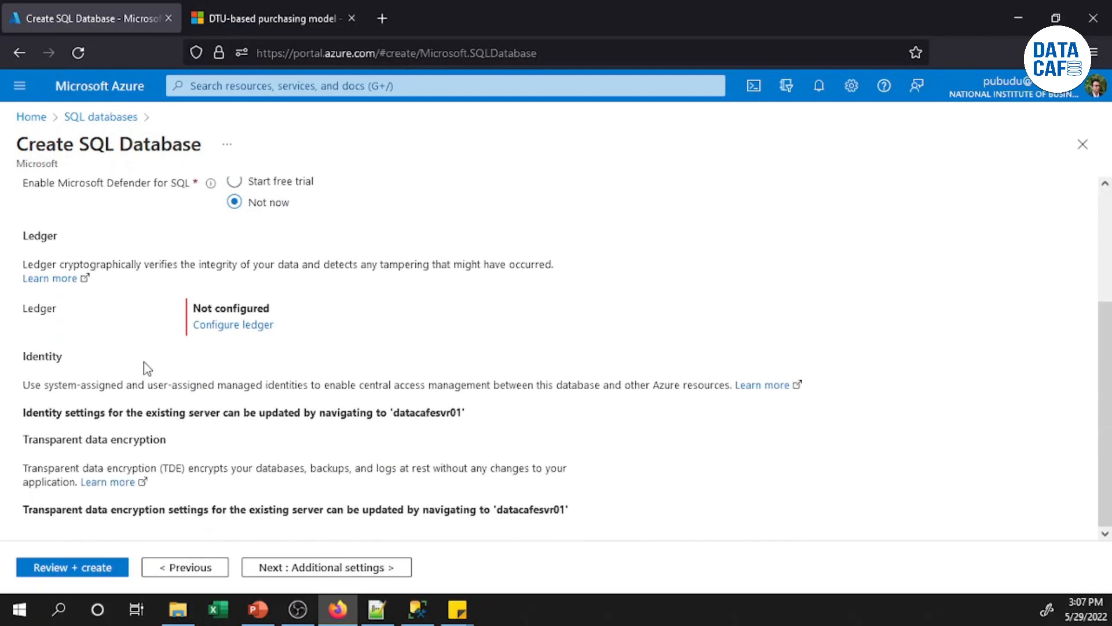
scroll(159, 325, up, 3)
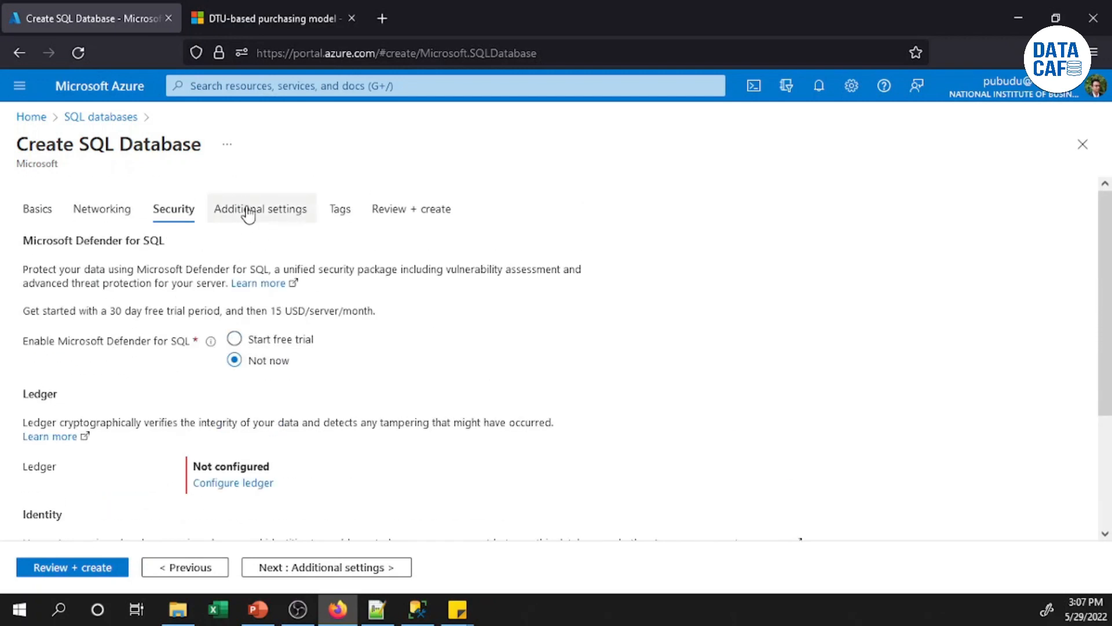
Review the new database's additional settings for data source, collation and maintenance window, plus its tags
click(248, 213)
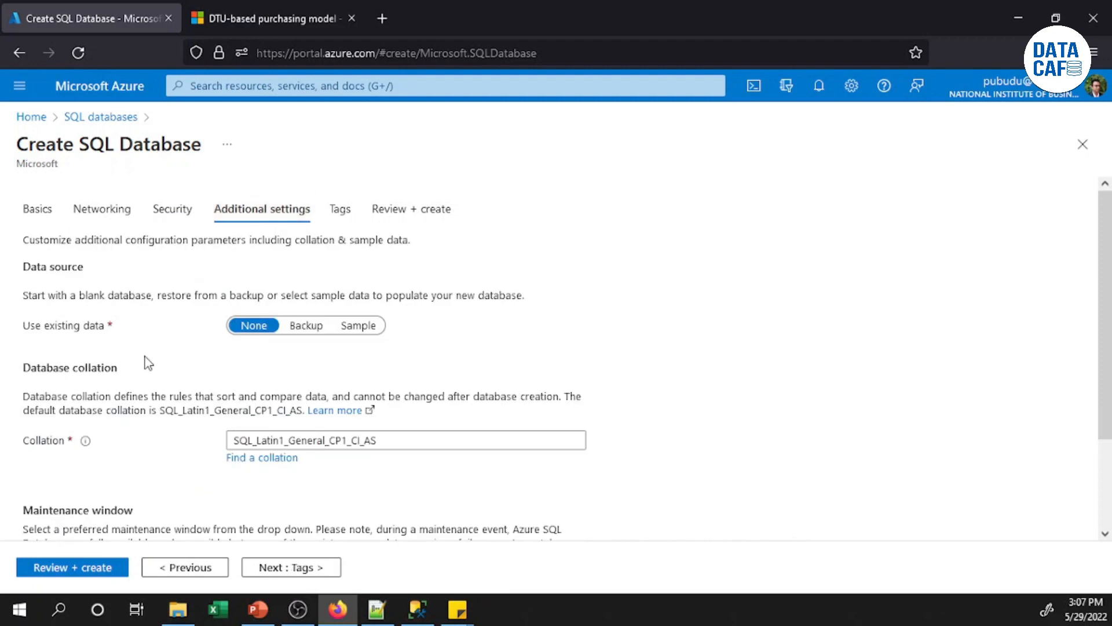
scroll(179, 474, down, 3)
scroll(205, 403, up, 2)
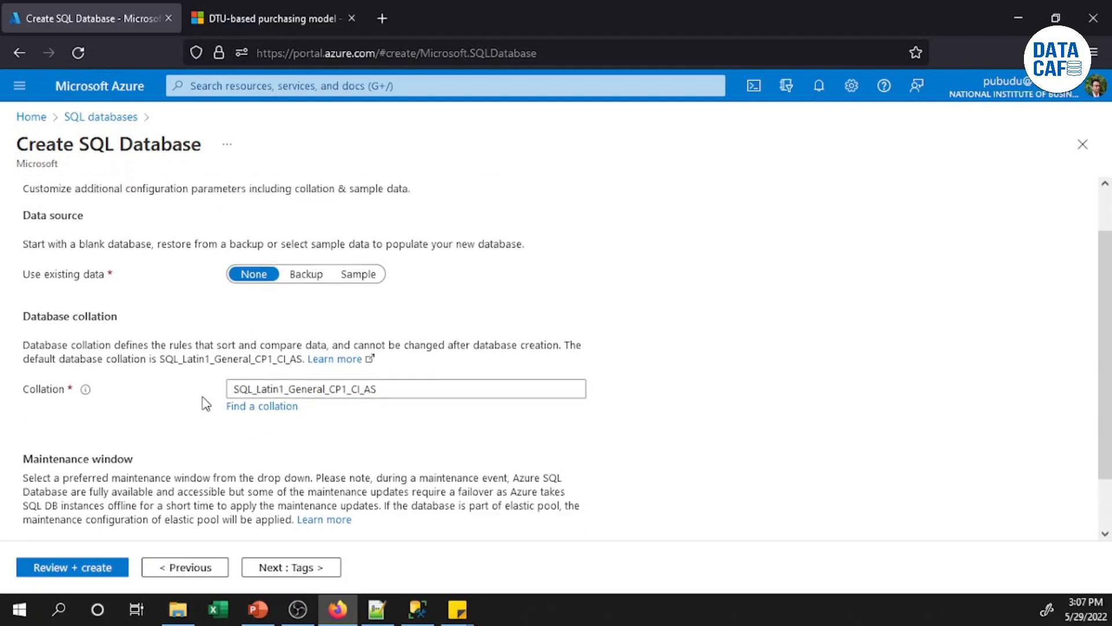
scroll(206, 404, up, 1)
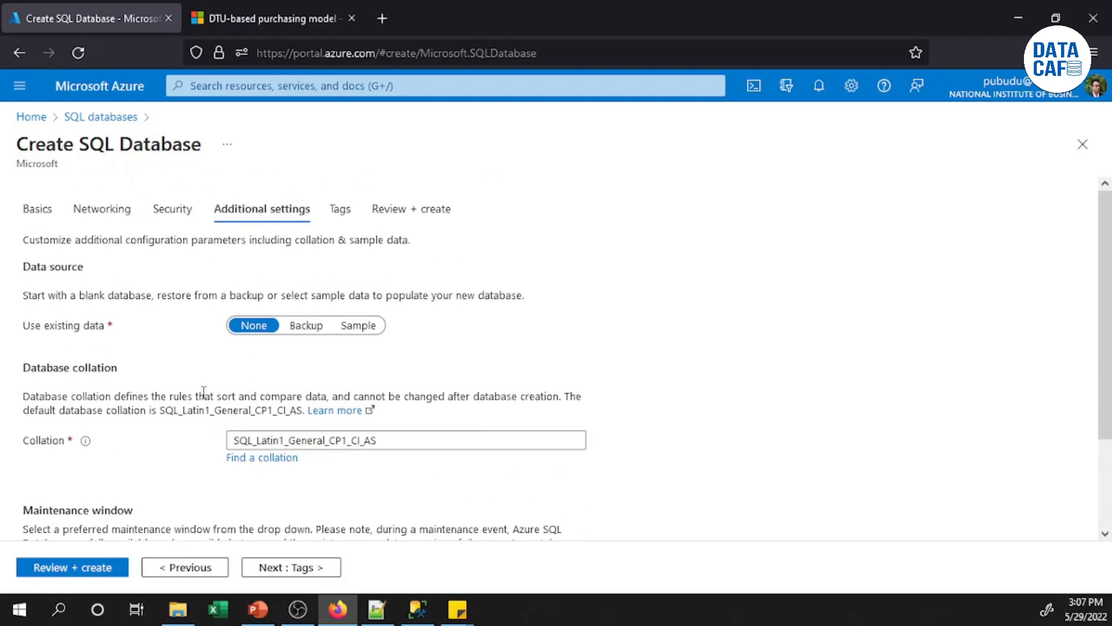
click(328, 220)
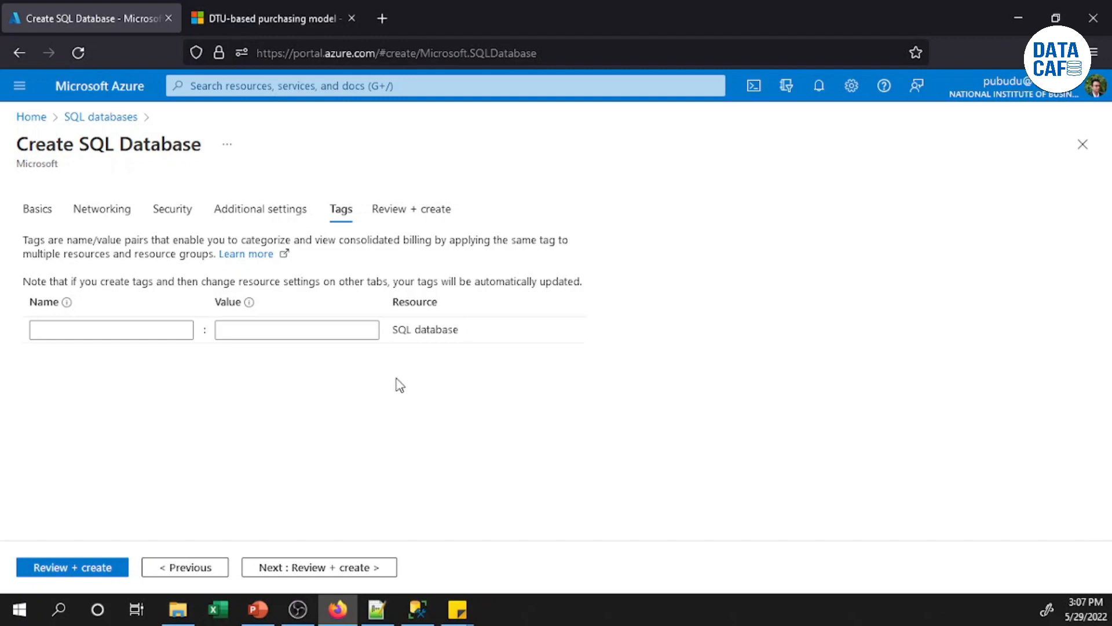
Check the configuration summary and create the datacafedb database
click(415, 217)
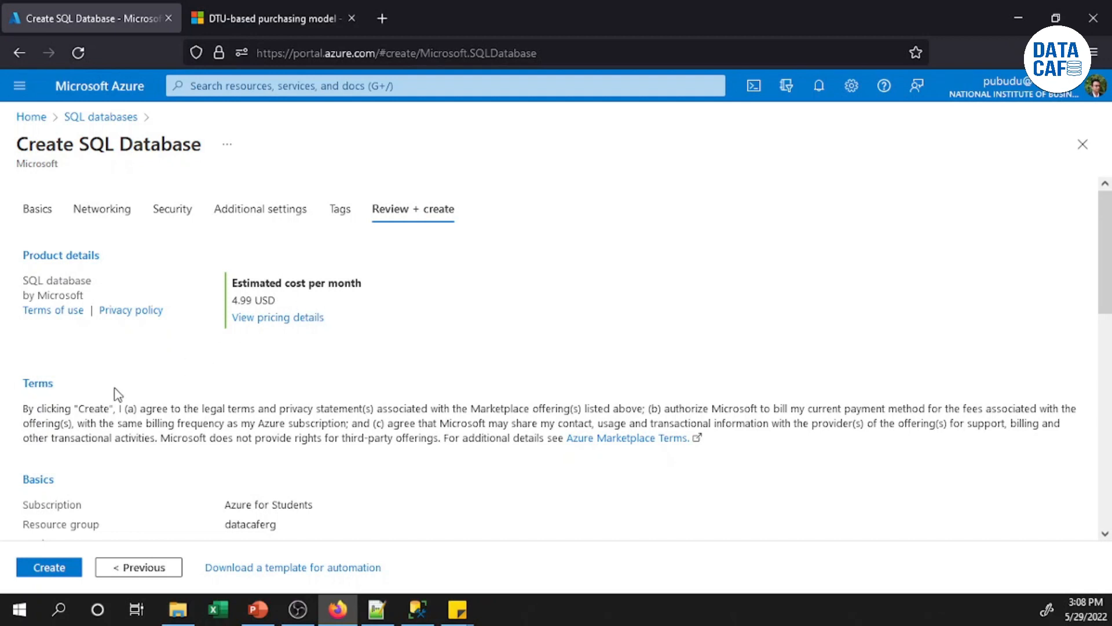
scroll(116, 393, down, 2)
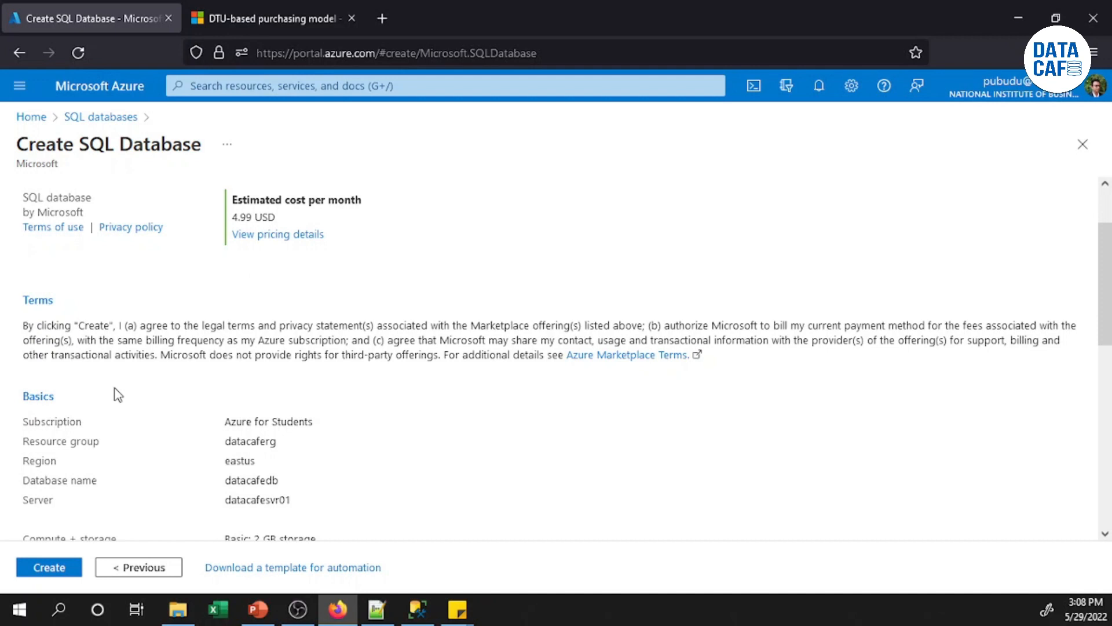
scroll(117, 394, down, 2)
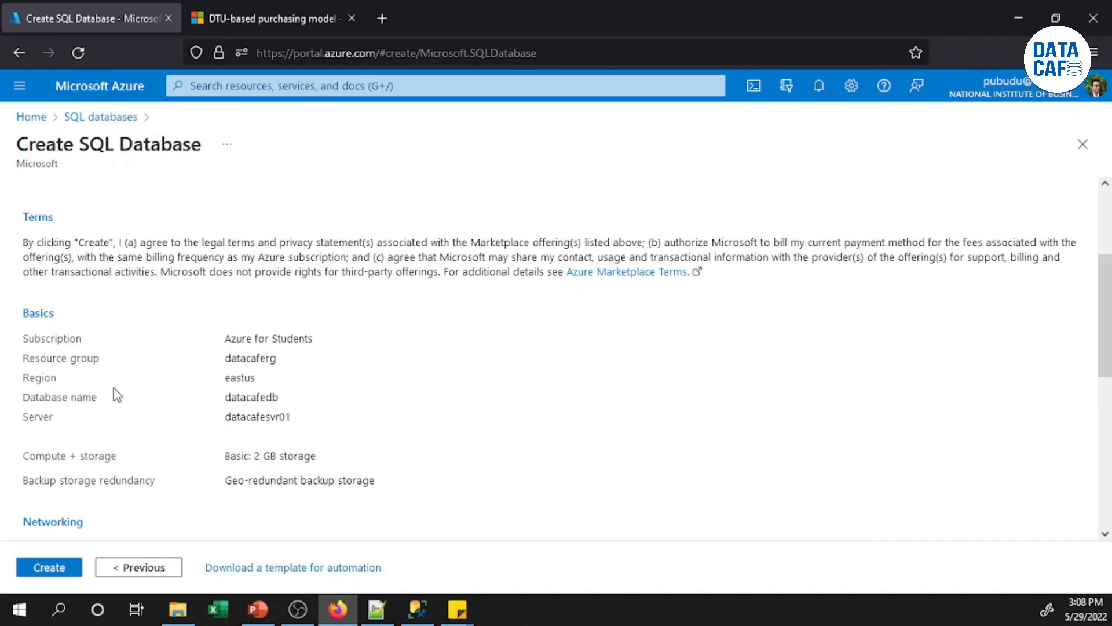
scroll(116, 395, down, 6)
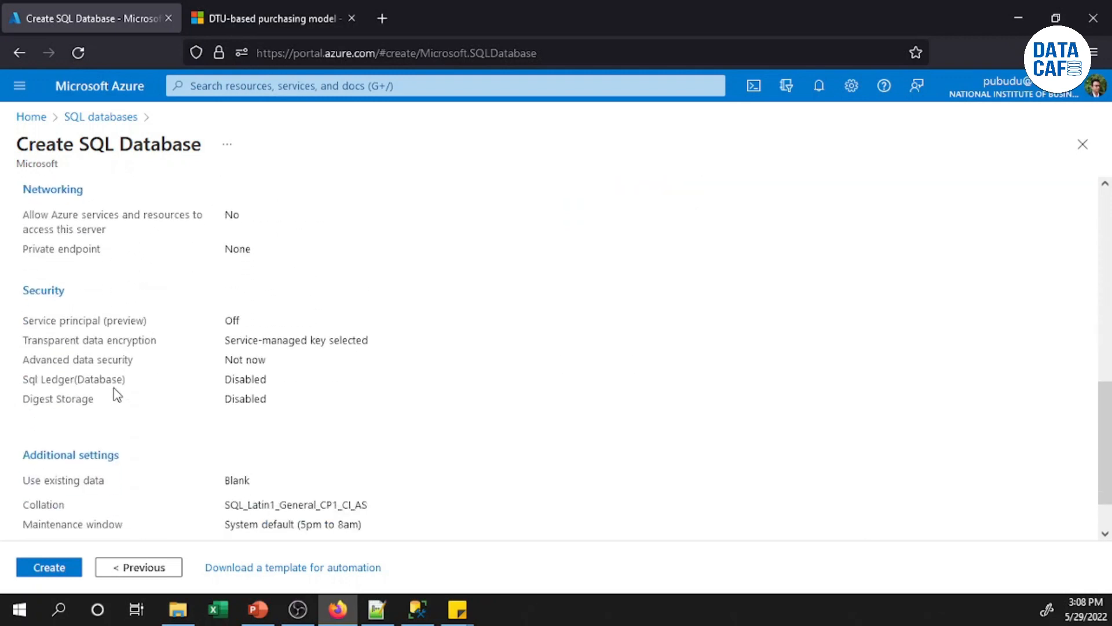
scroll(116, 394, down, 2)
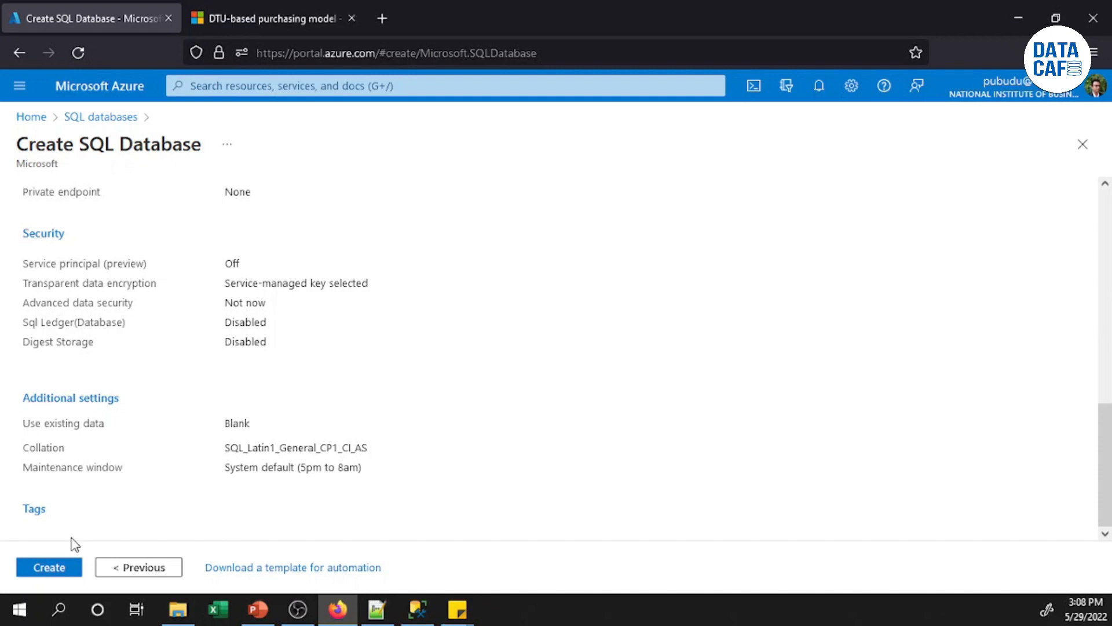
click(36, 570)
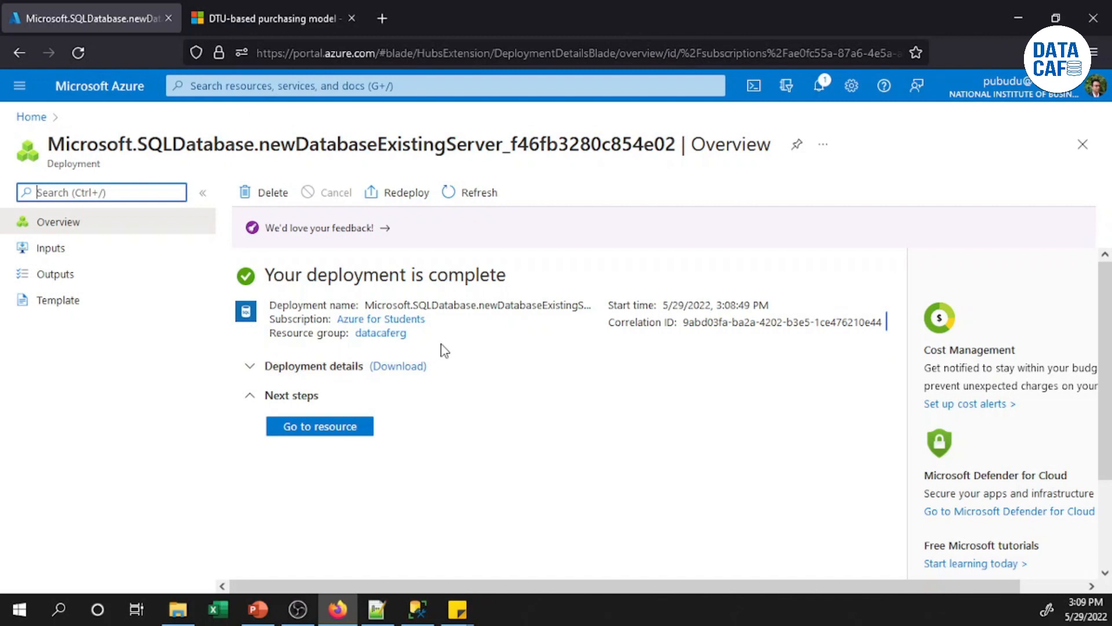
Open the deployed datacafedb resource and look over its essentials, utilization chart and available management options
click(343, 428)
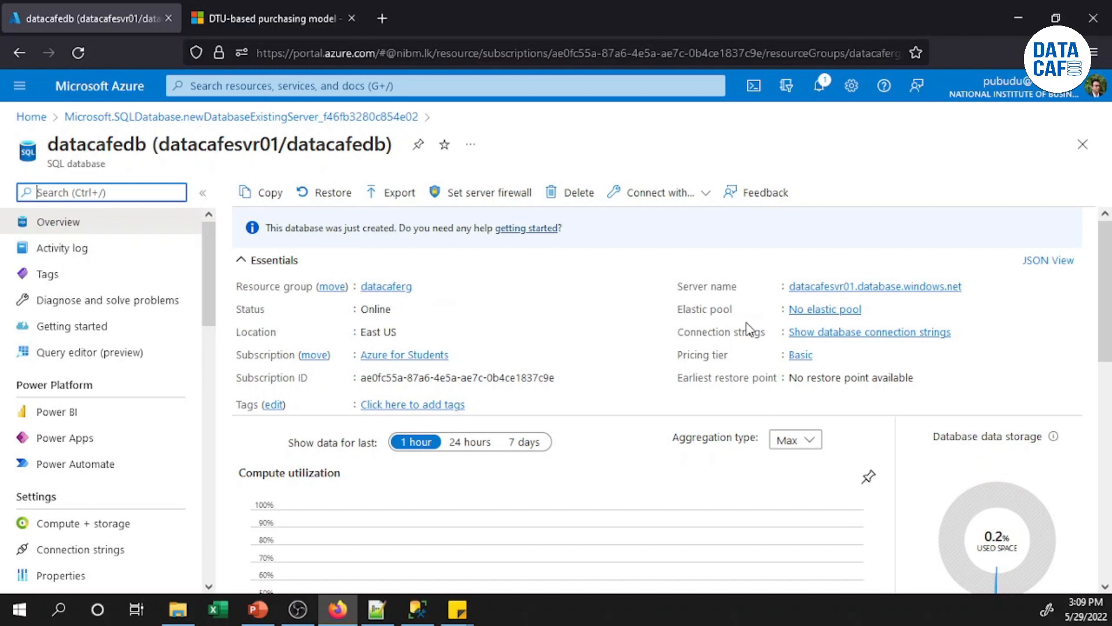
scroll(606, 329, down, 2)
scroll(606, 329, down, 1)
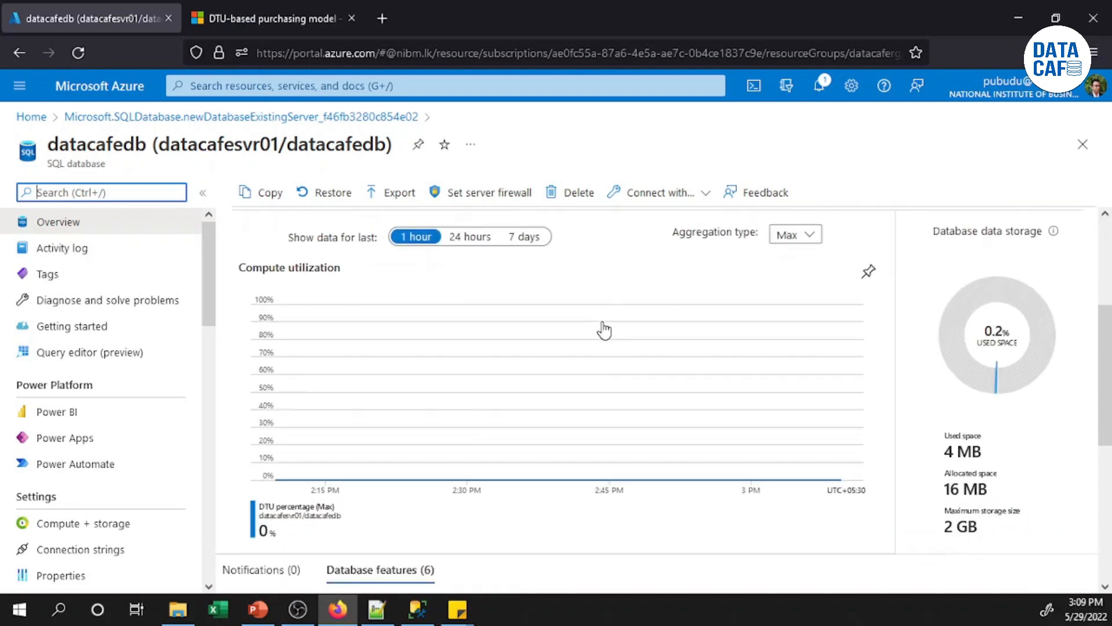
scroll(603, 329, up, 3)
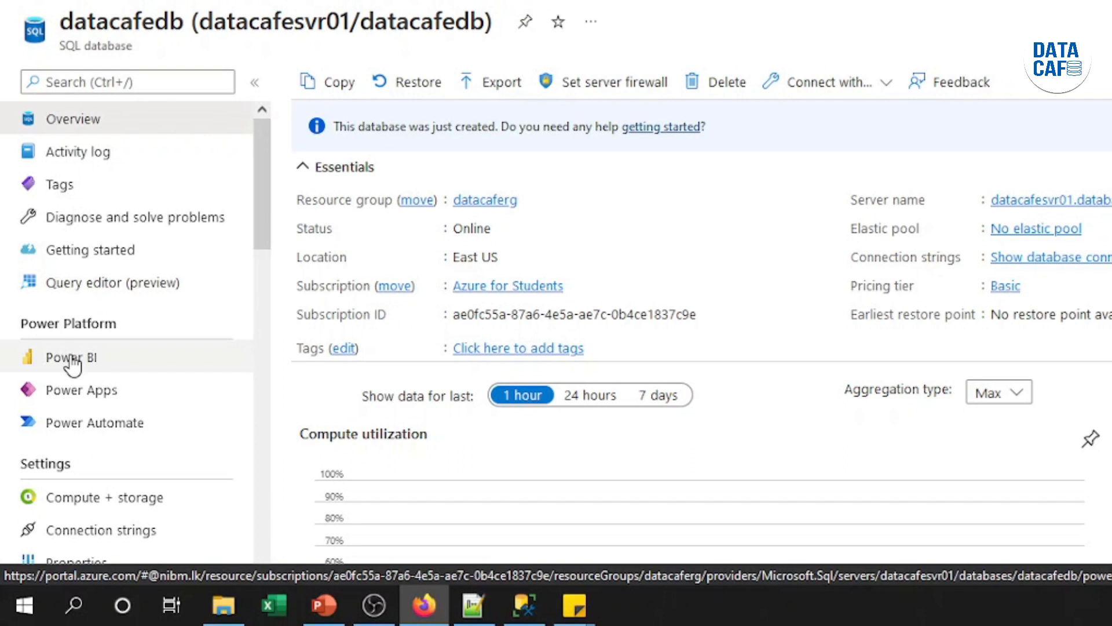
scroll(137, 418, down, 4)
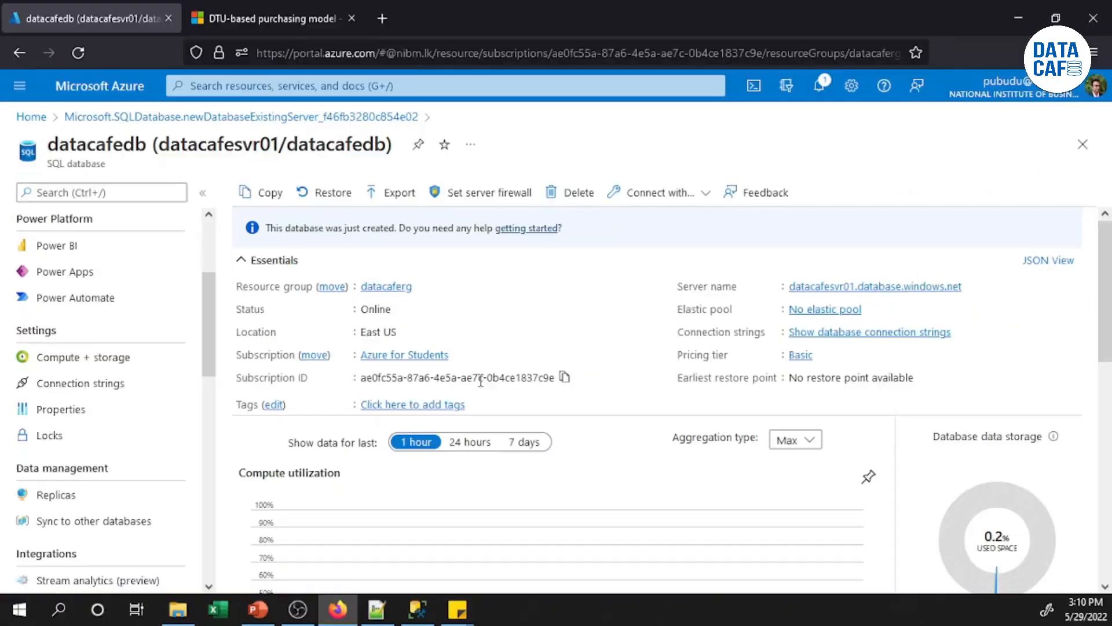
scroll(406, 348, down, 2)
scroll(413, 360, up, 2)
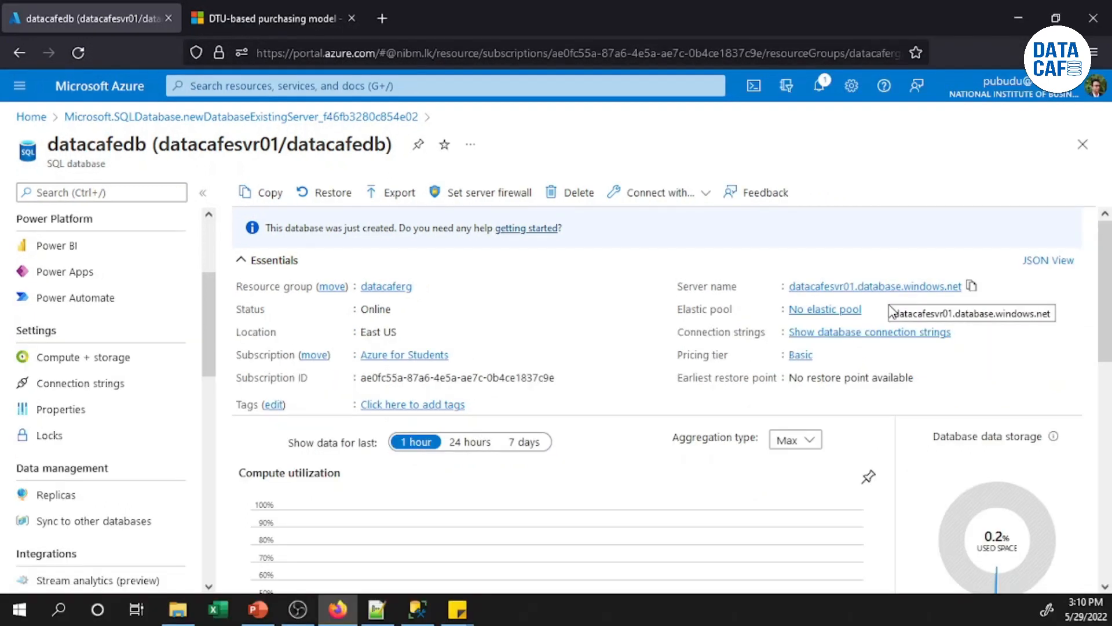
Examine datacafedb's compute utilization, data storage usage and database features such as encryption, auditing and replicas
scroll(963, 418, down, 3)
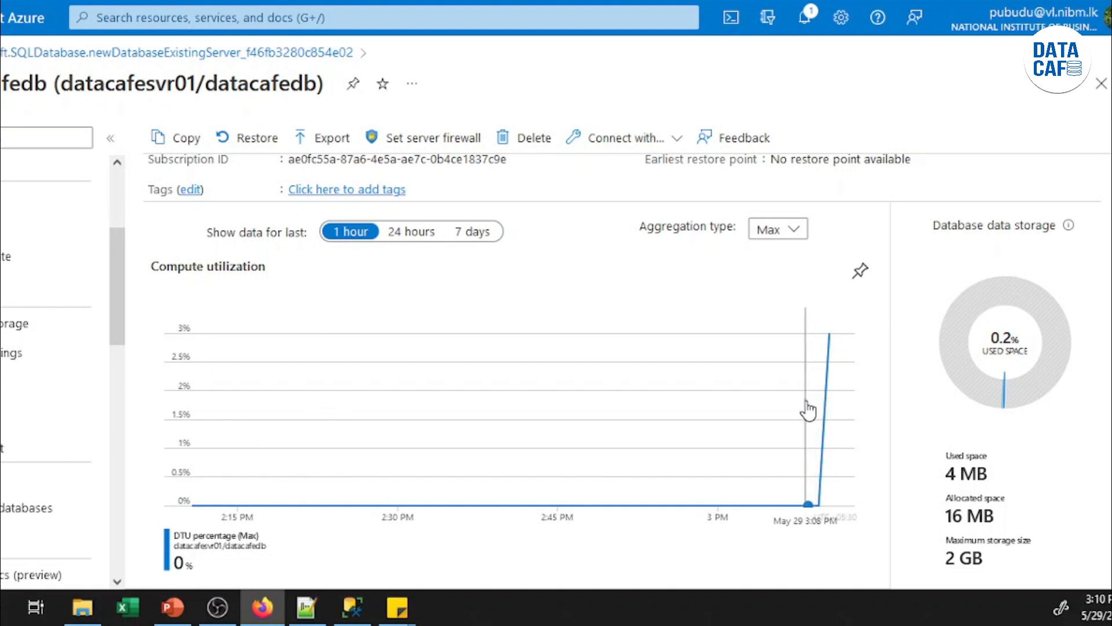
scroll(728, 410, down, 2)
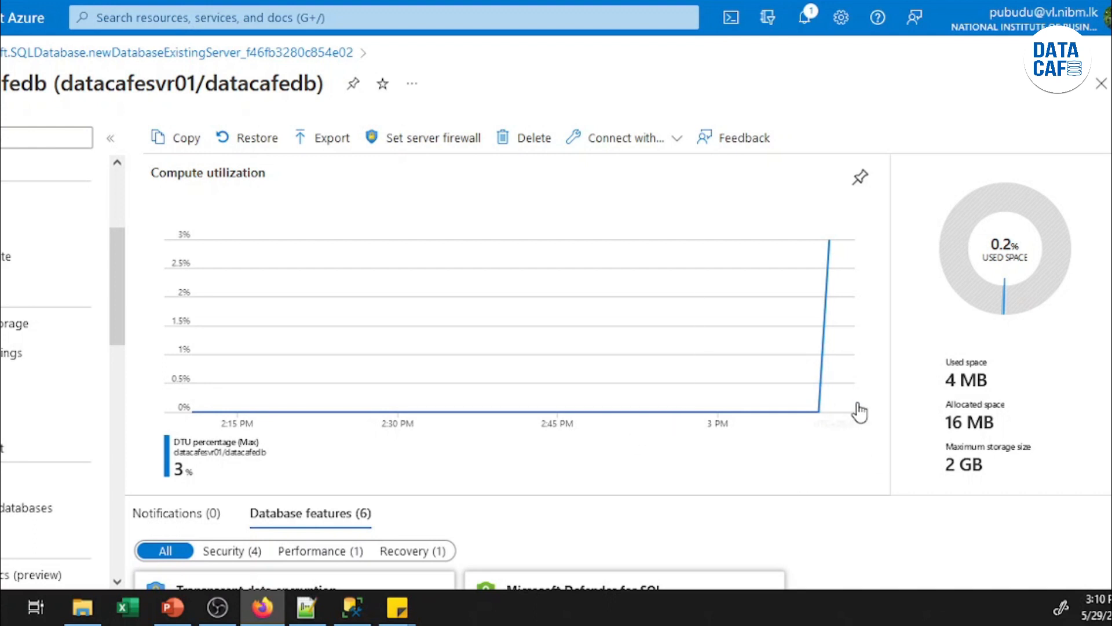
scroll(490, 370, down, 3)
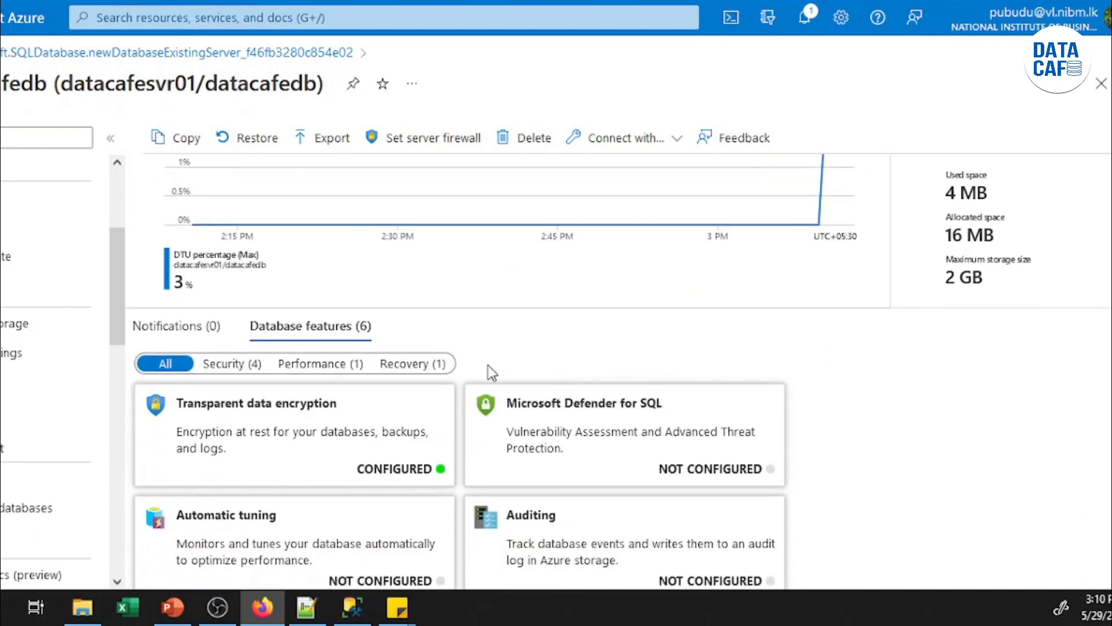
scroll(489, 370, down, 1)
scroll(490, 370, up, 1)
scroll(490, 369, down, 1)
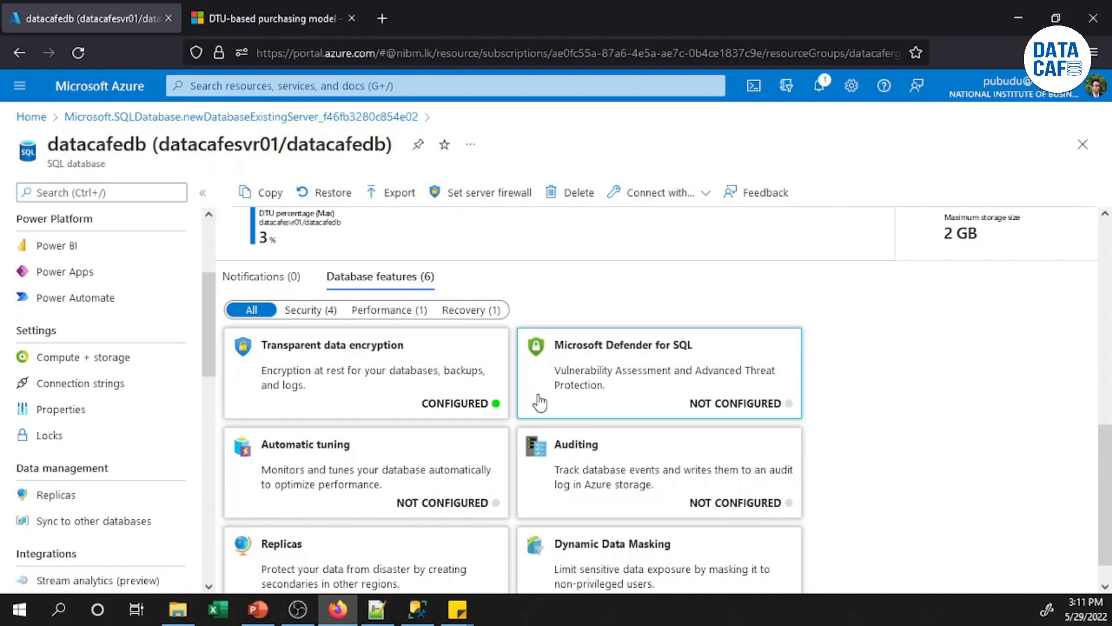
scroll(540, 402, down, 1)
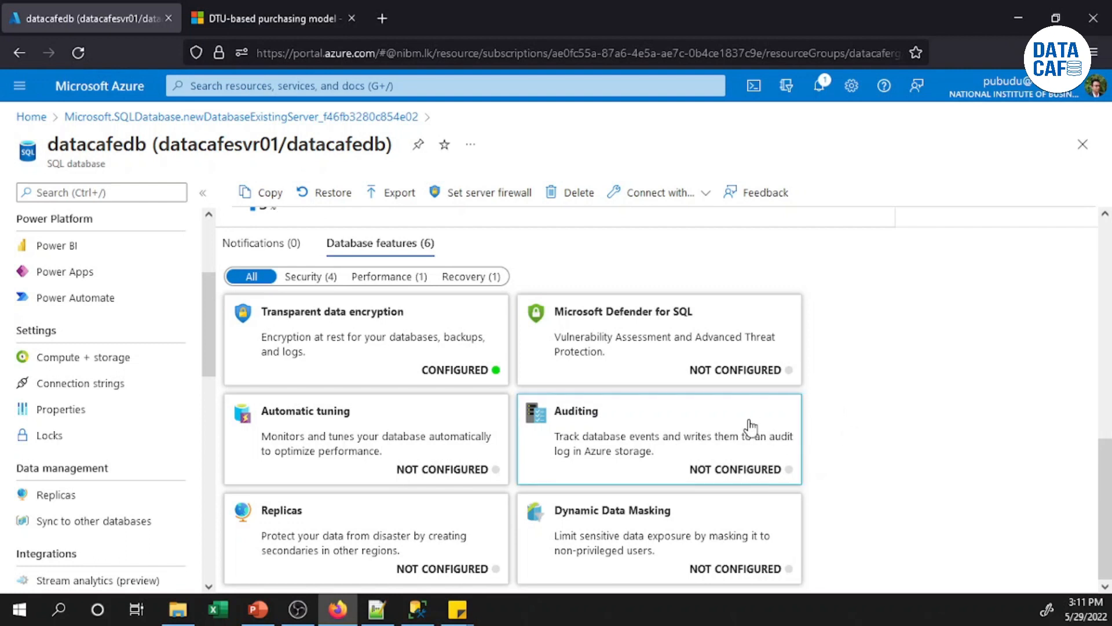
scroll(765, 449, up, 10)
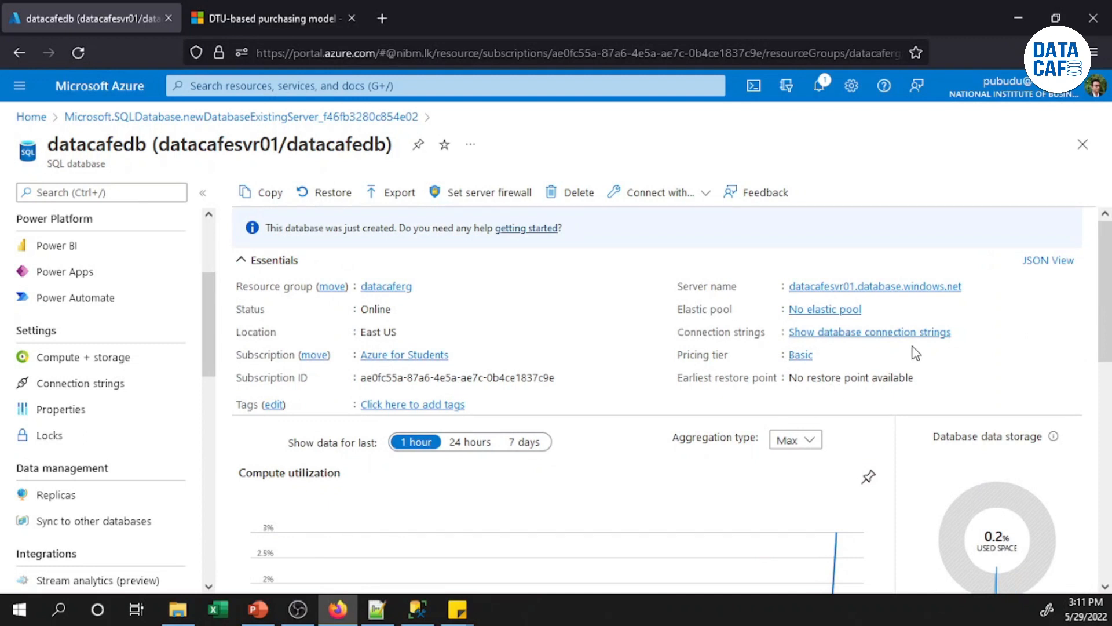
scroll(897, 438, down, 5)
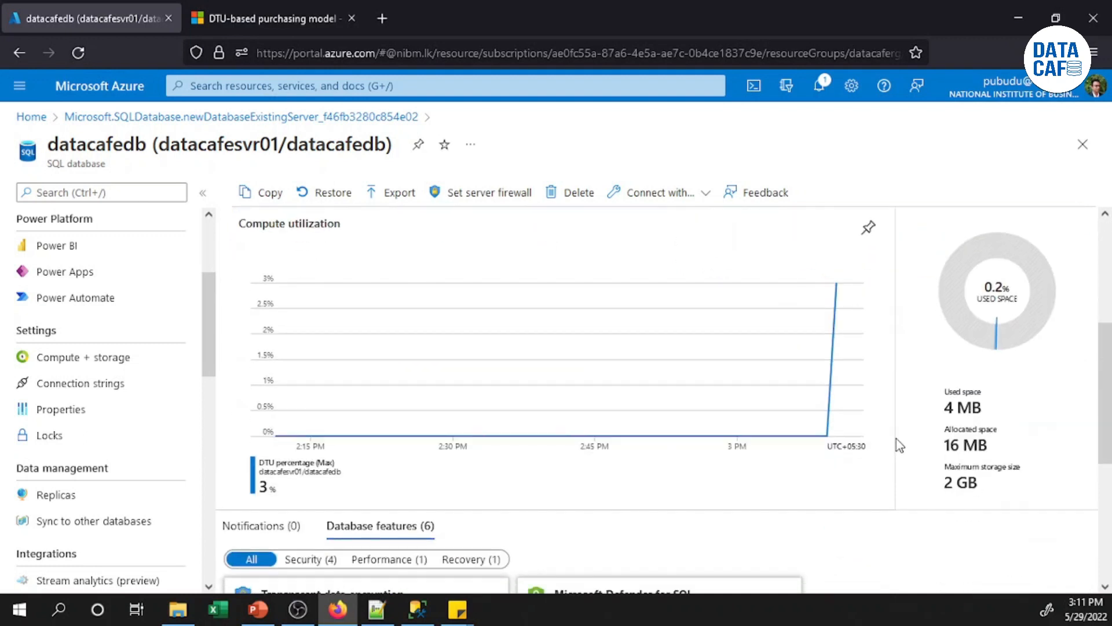
scroll(896, 439, up, 5)
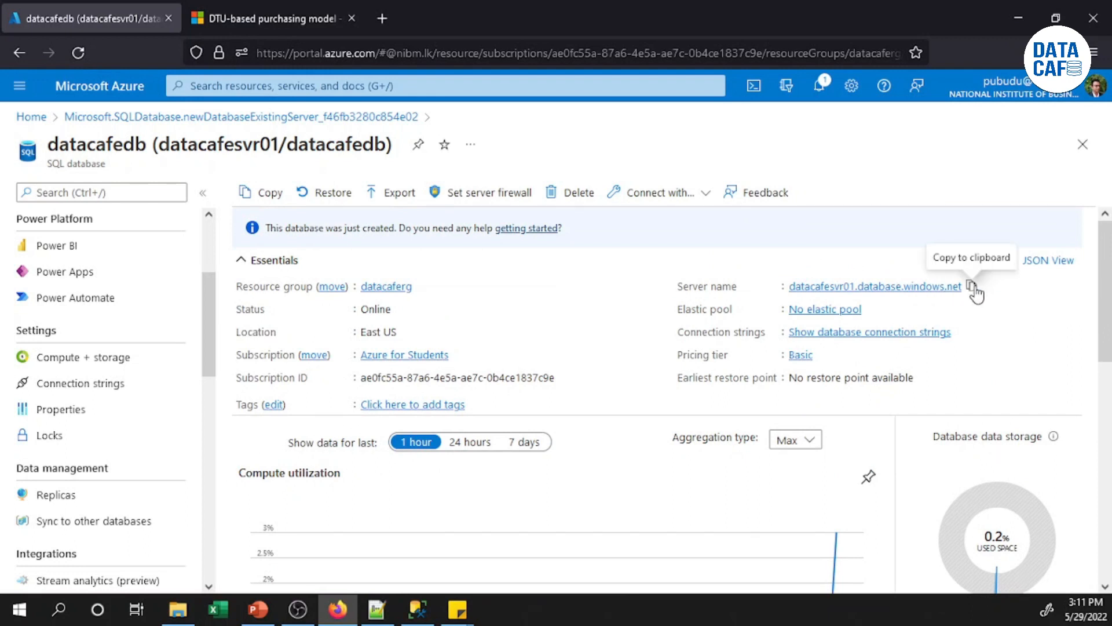
Copy the server name datacafesvr01.database.windows.net and enter it as the server name of a new Database Engine connection in SQL Server Management Studio
click(972, 287)
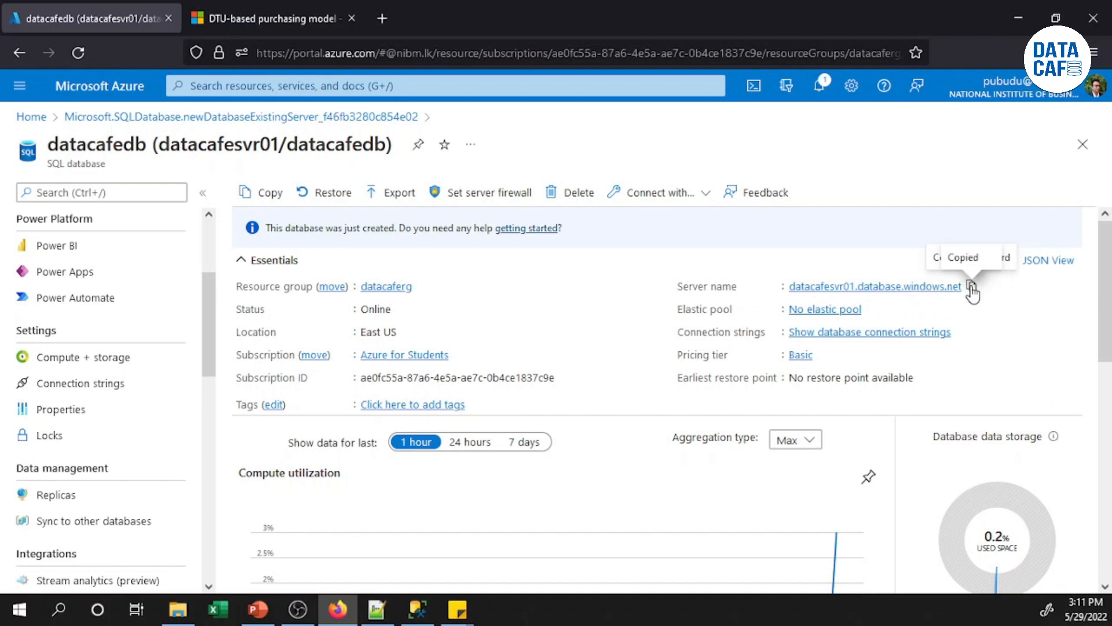
click(429, 608)
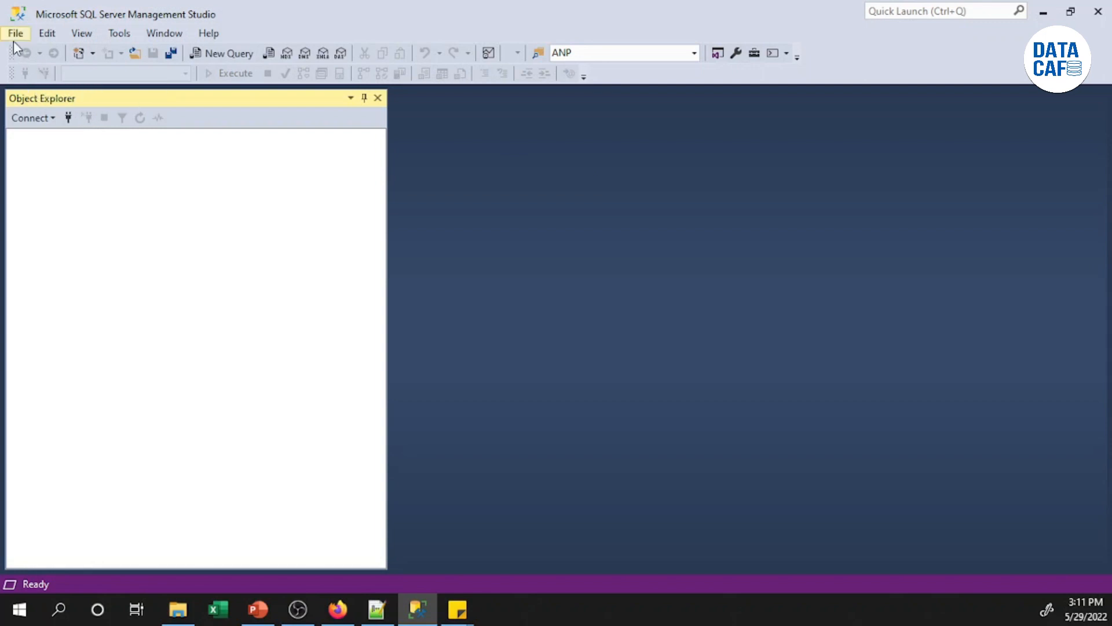
click(39, 118)
click(44, 135)
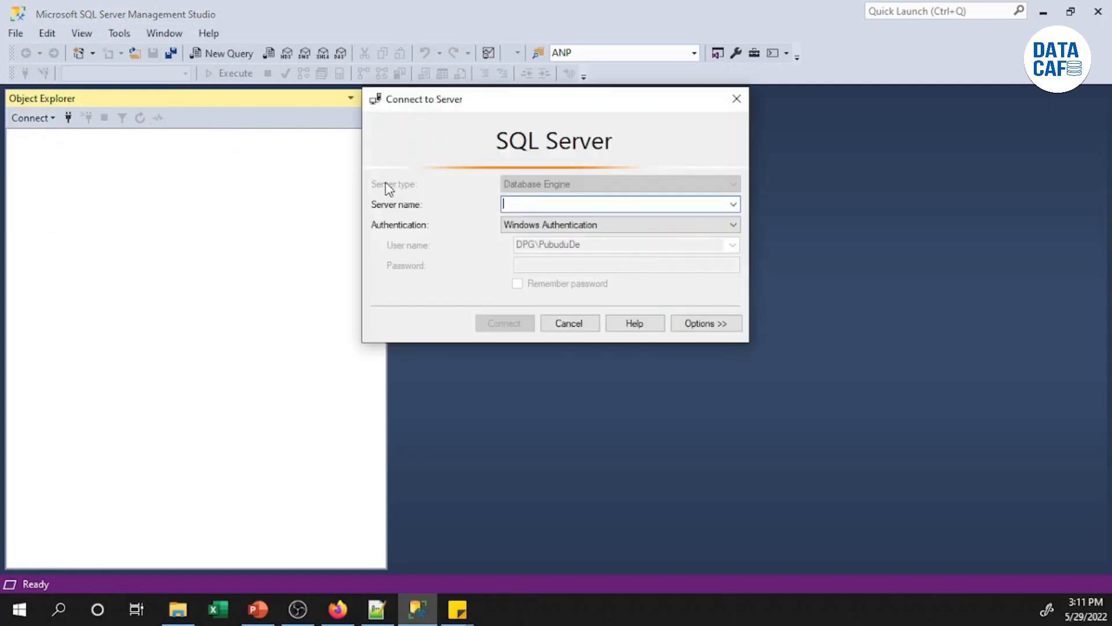
right_click(516, 204)
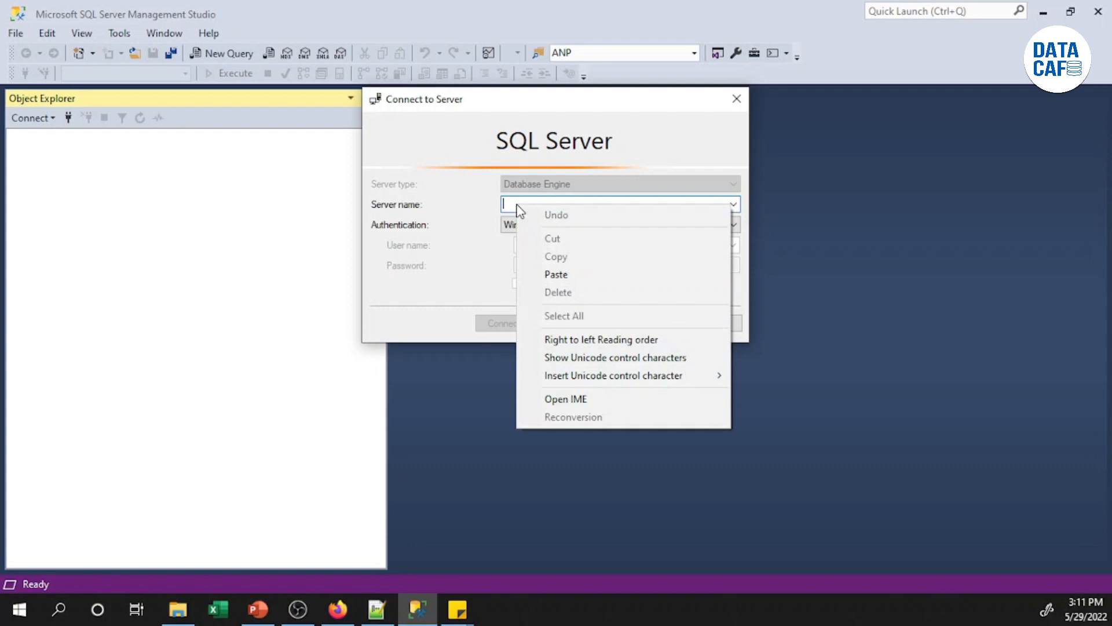
click(551, 275)
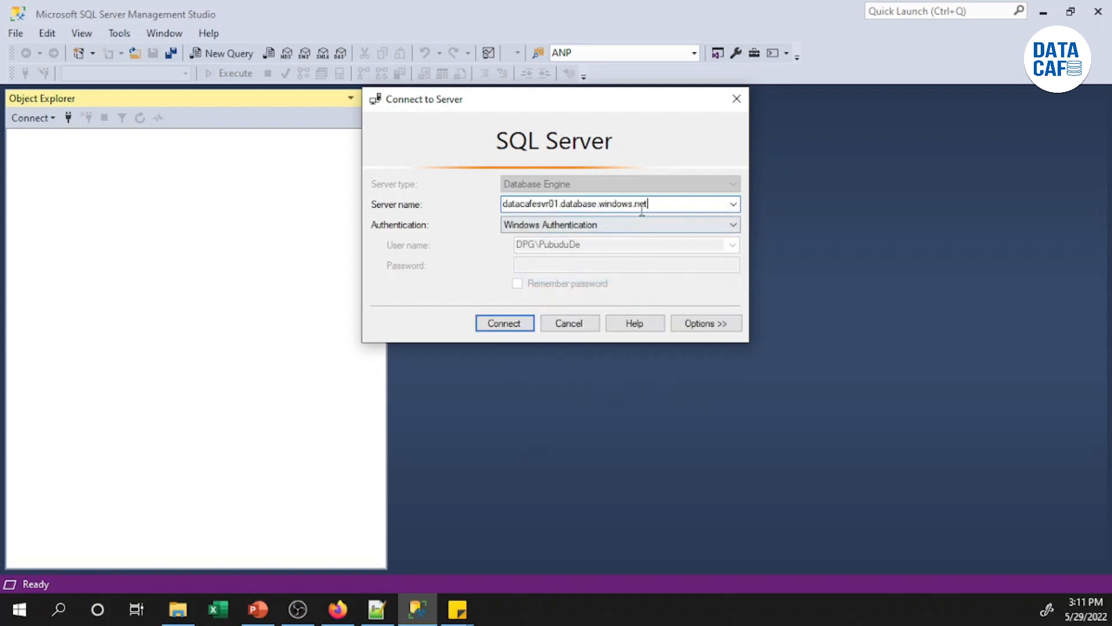
Connect to the server using SQL Server Authentication with the login datacafeadmin and the account password
click(576, 225)
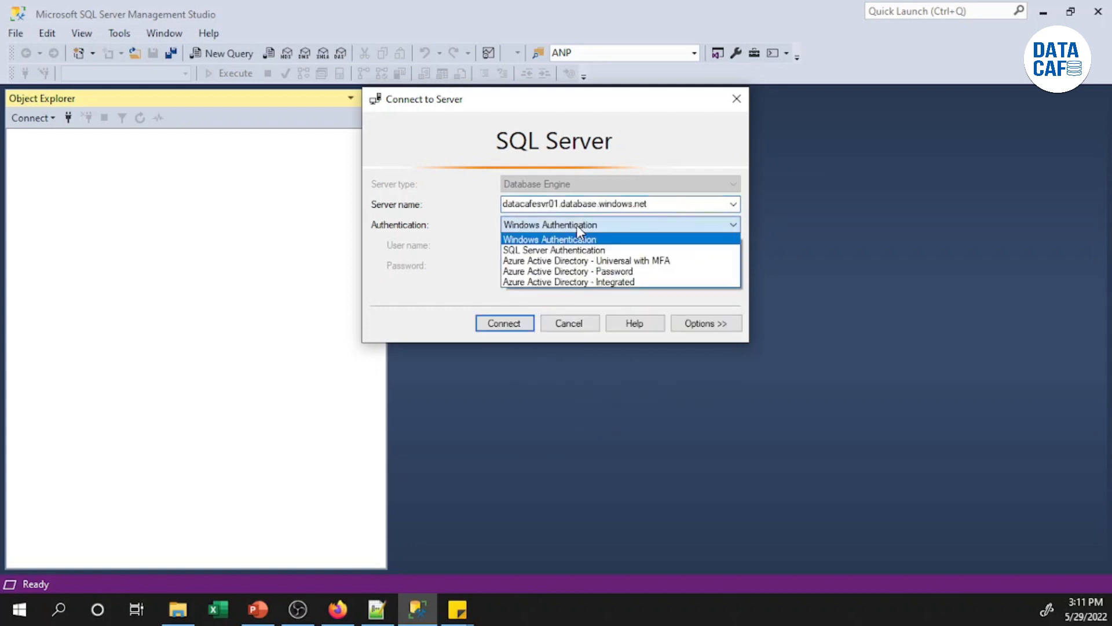
click(551, 255)
click(544, 245)
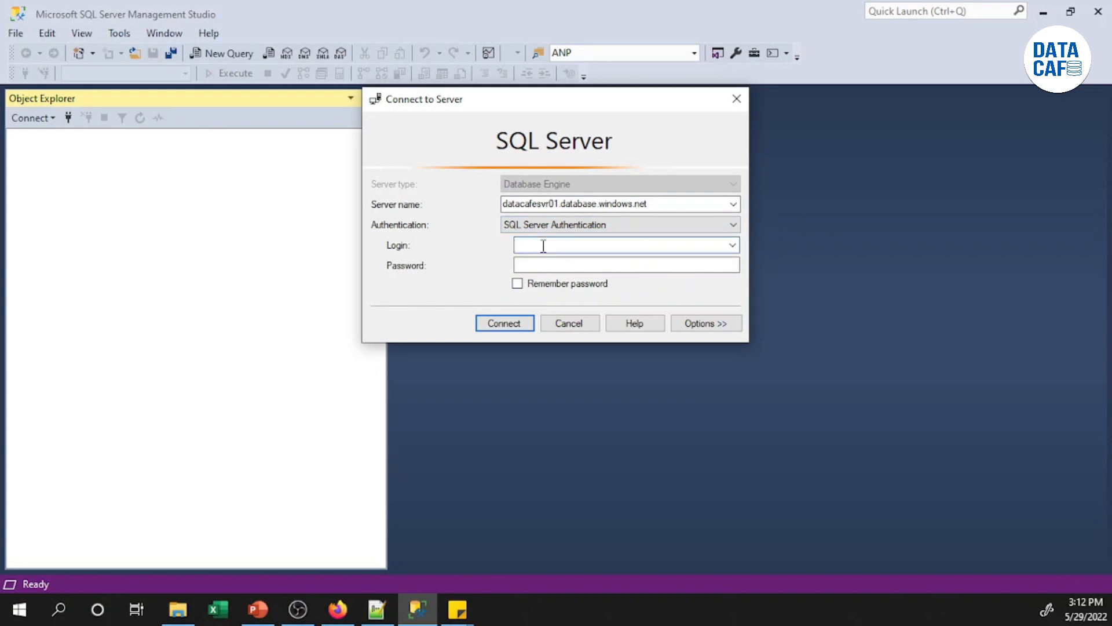
text(datacafeadmin)
key(Tab)
text(********)
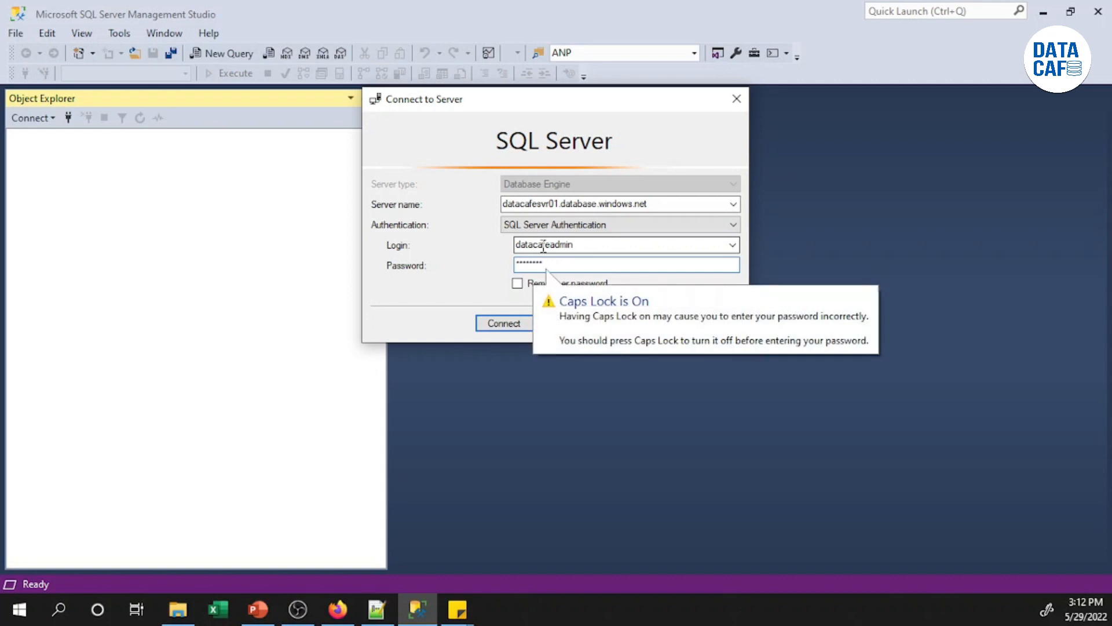
key(Caps_Lock)
text(*)
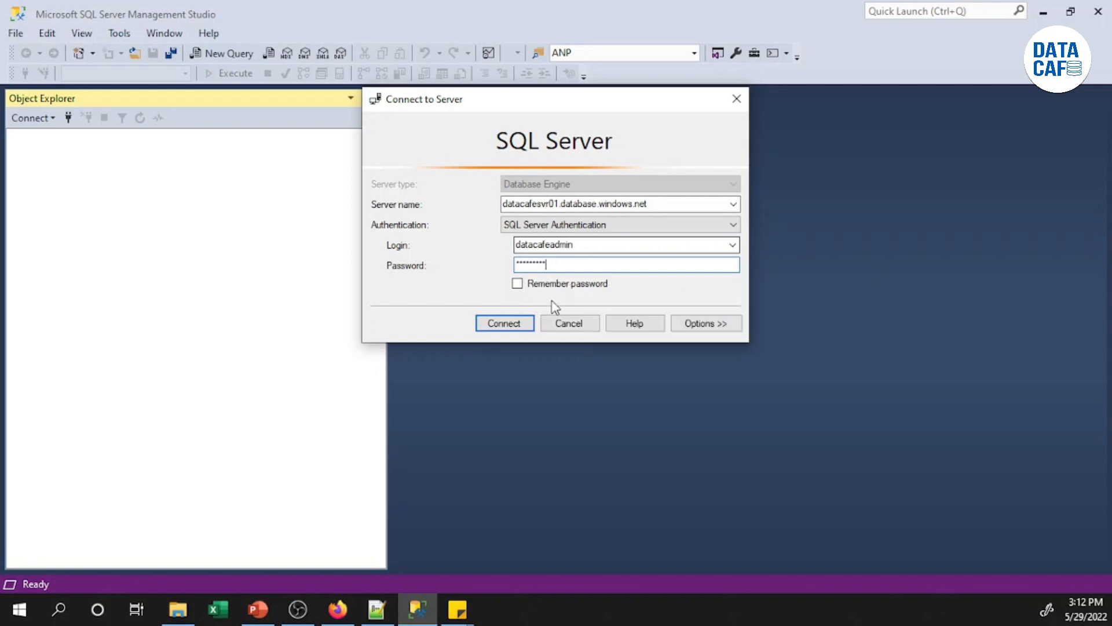
click(508, 324)
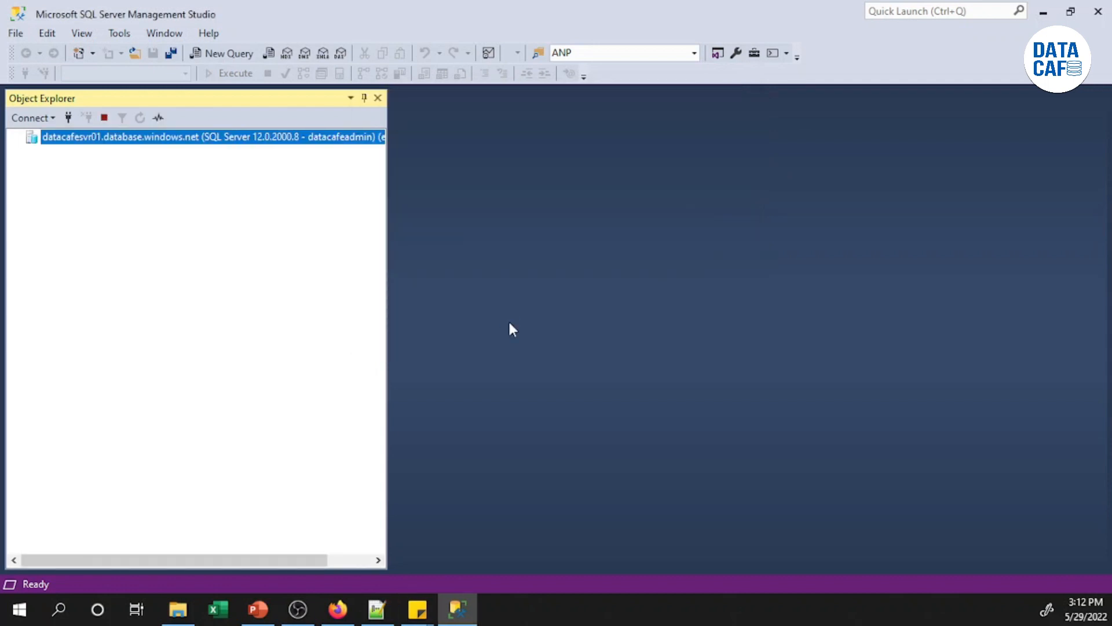
Widen the object tree and expand Databases, datacafedb and its Tables folder
drag(386, 224, 449, 245)
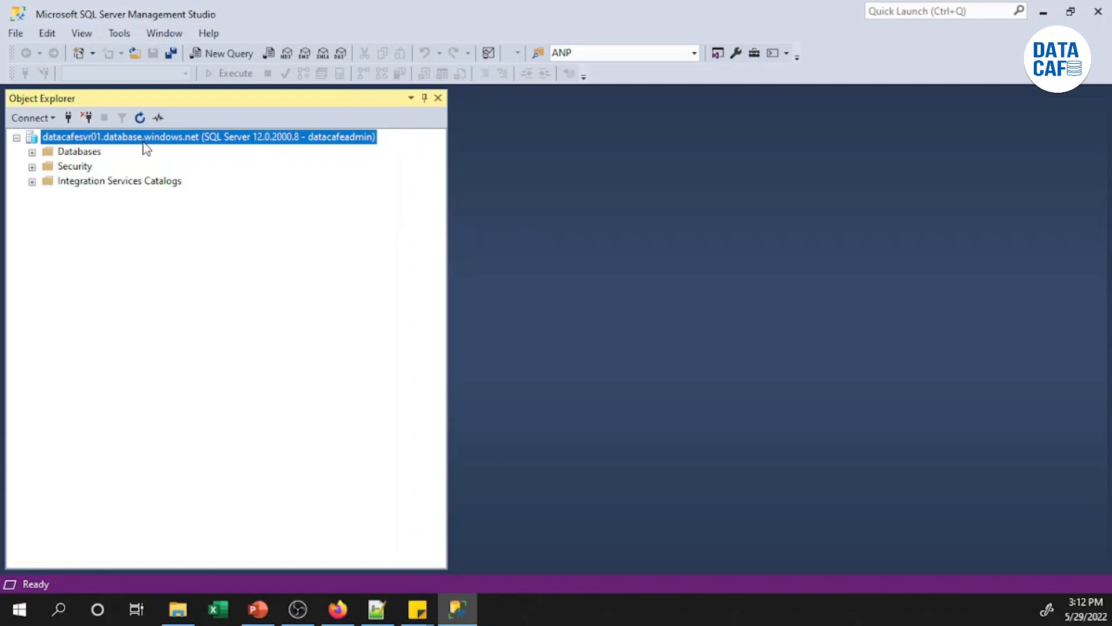
click(32, 153)
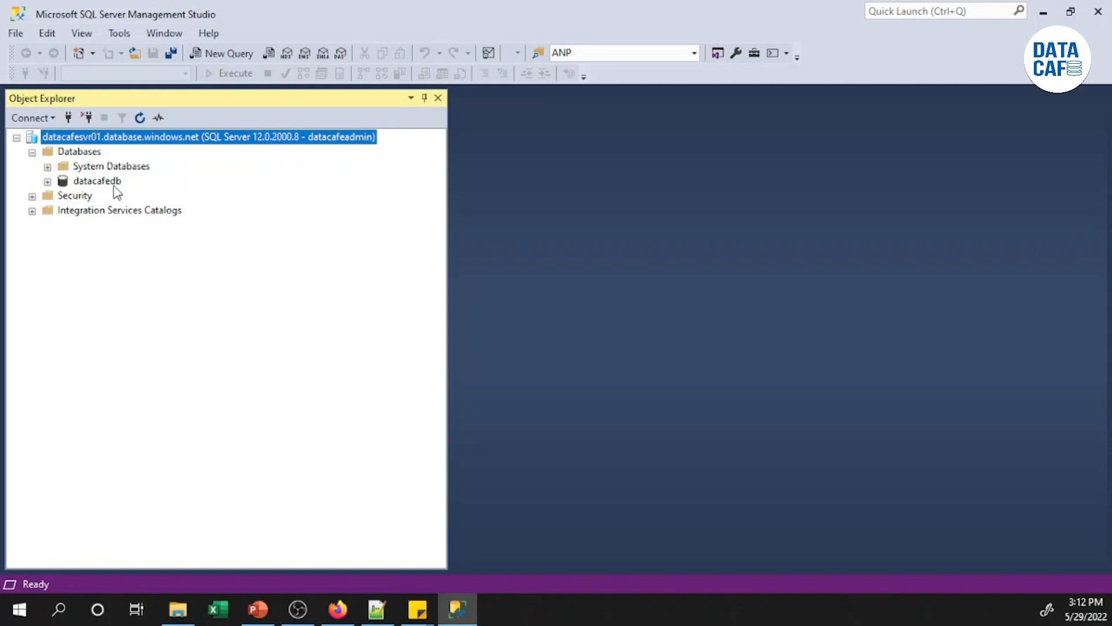
click(48, 183)
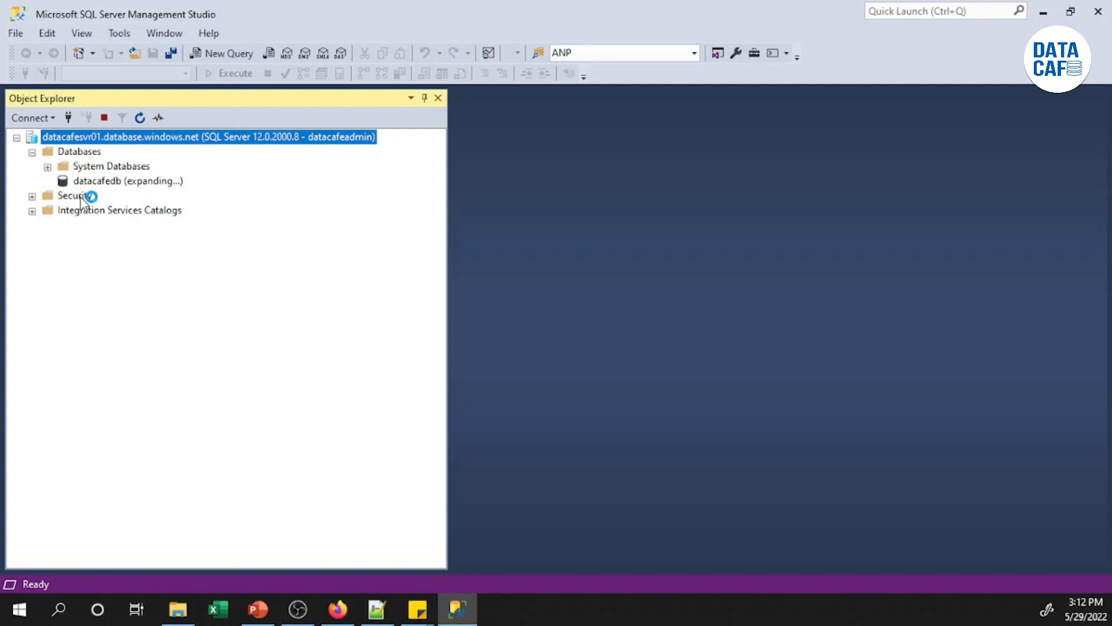
click(62, 211)
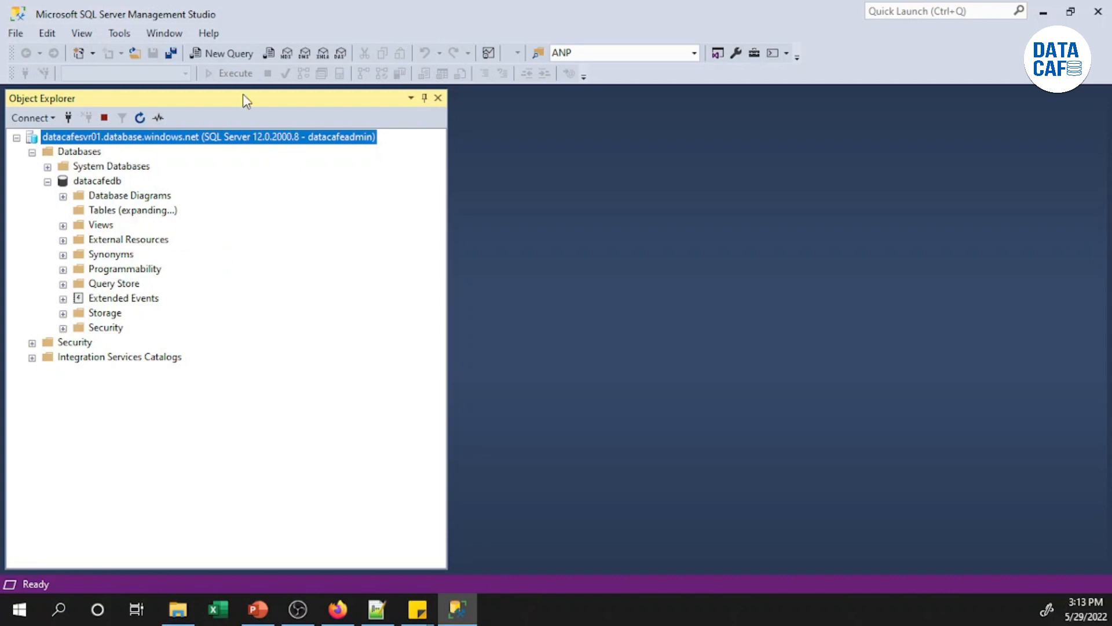
Open a new query and paste the CREATE TABLE Persons script with PersonID, LastName, FirstName, Address and City columns
click(223, 57)
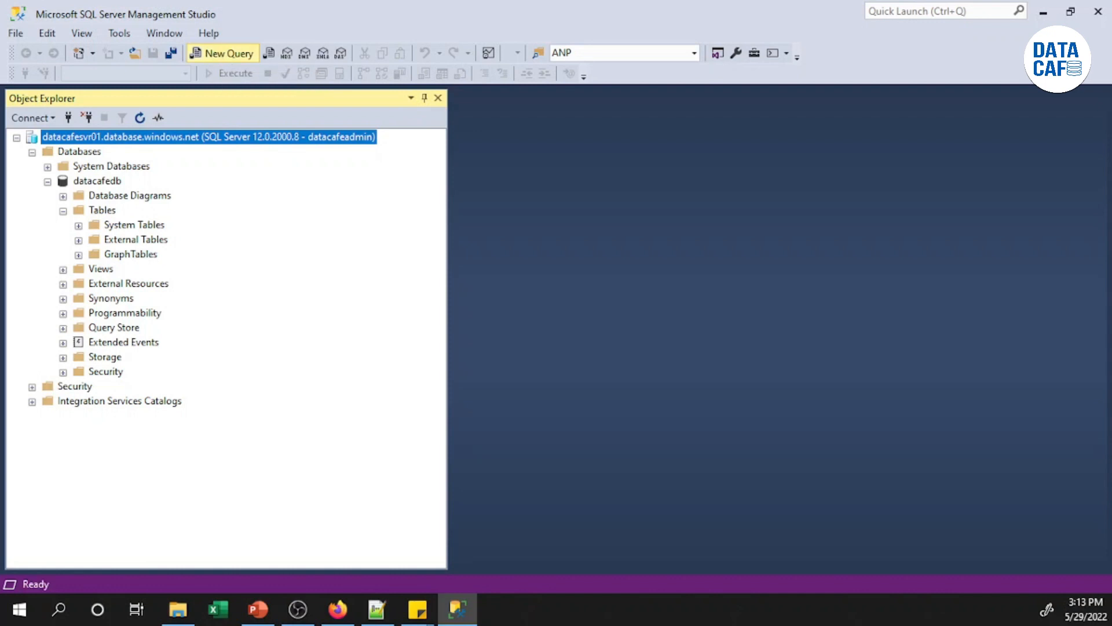
key(alt+Tab)
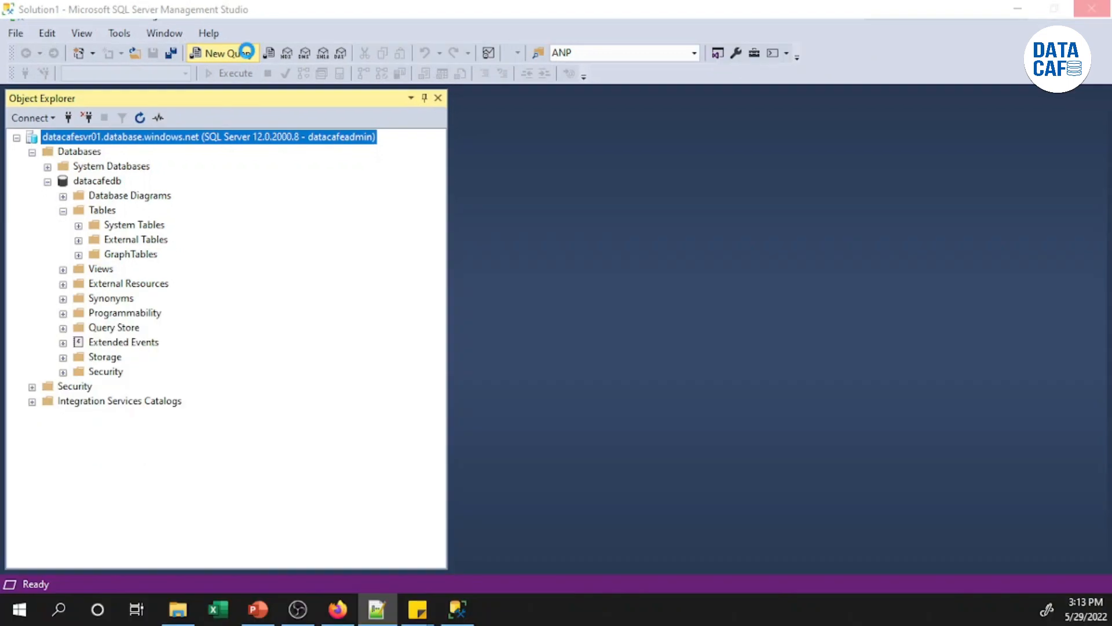
click(247, 52)
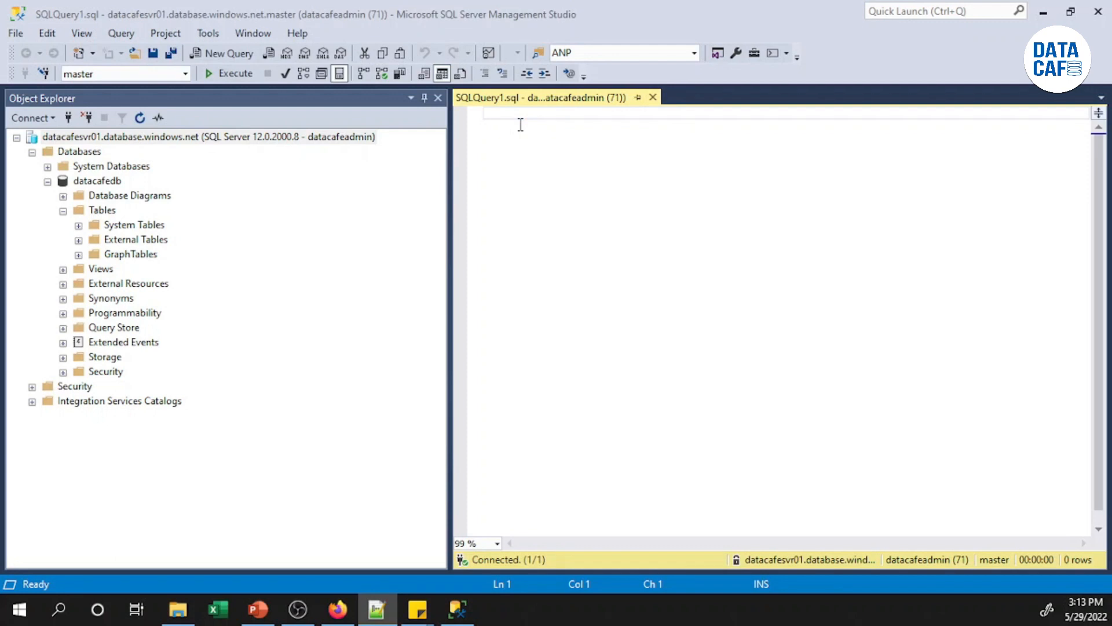
right_click(503, 119)
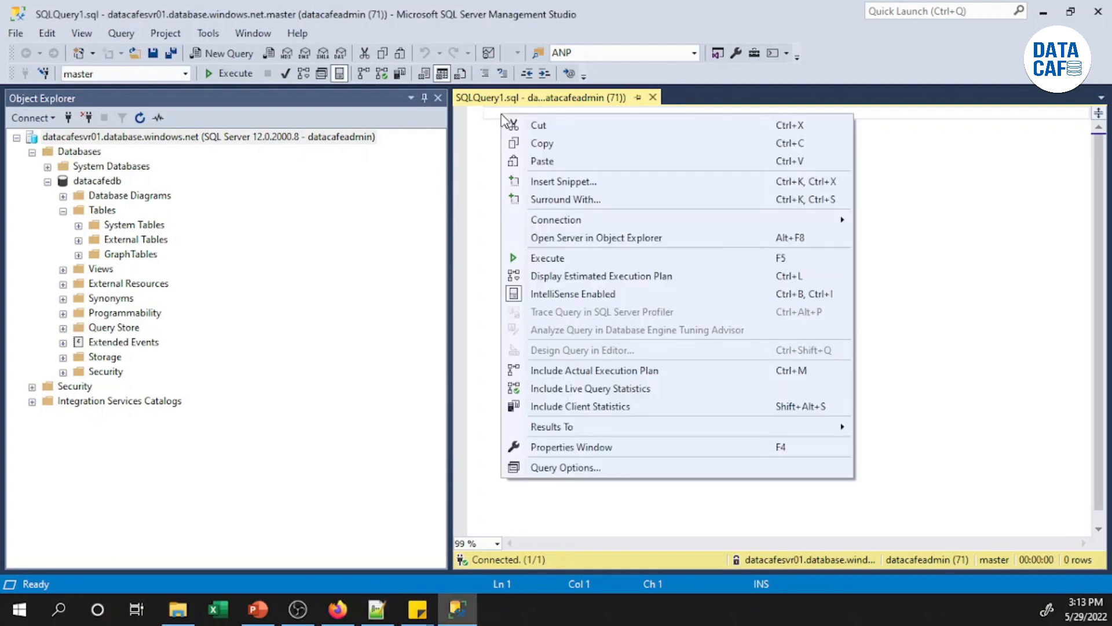
click(541, 162)
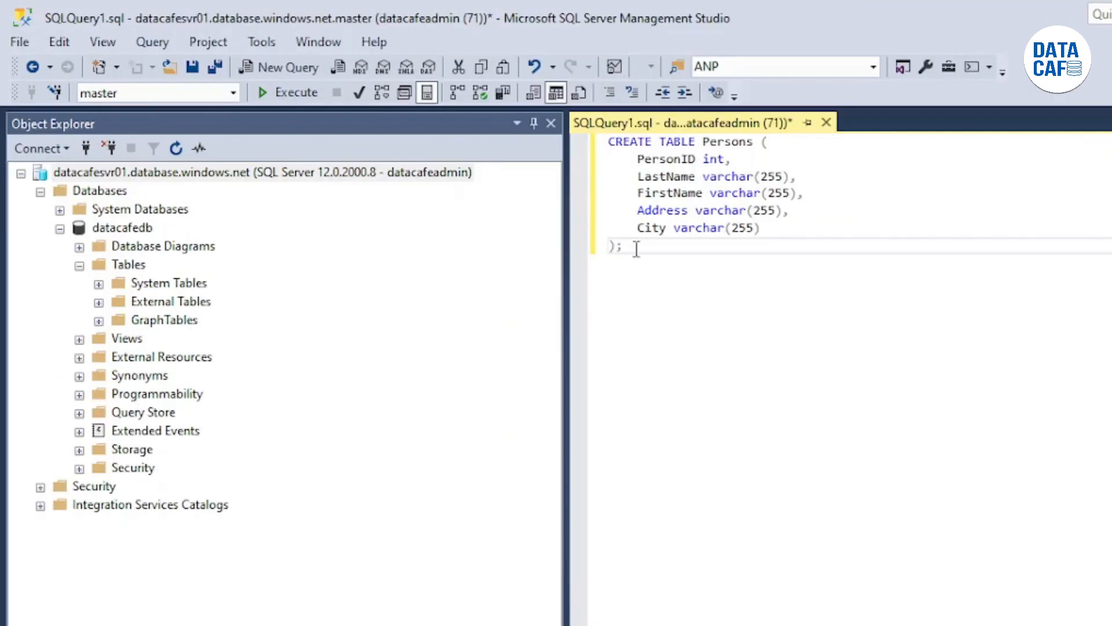
Set the query's database to datacafedb and execute the entire CREATE TABLE Persons script
drag(506, 197, 478, 170)
drag(603, 215, 582, 146)
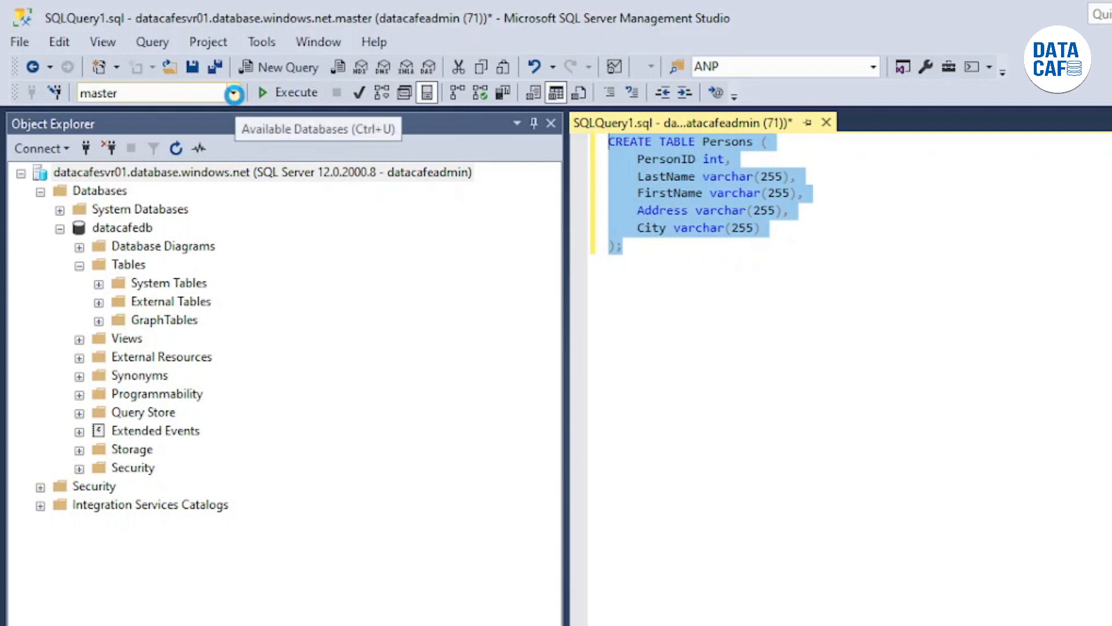
click(234, 94)
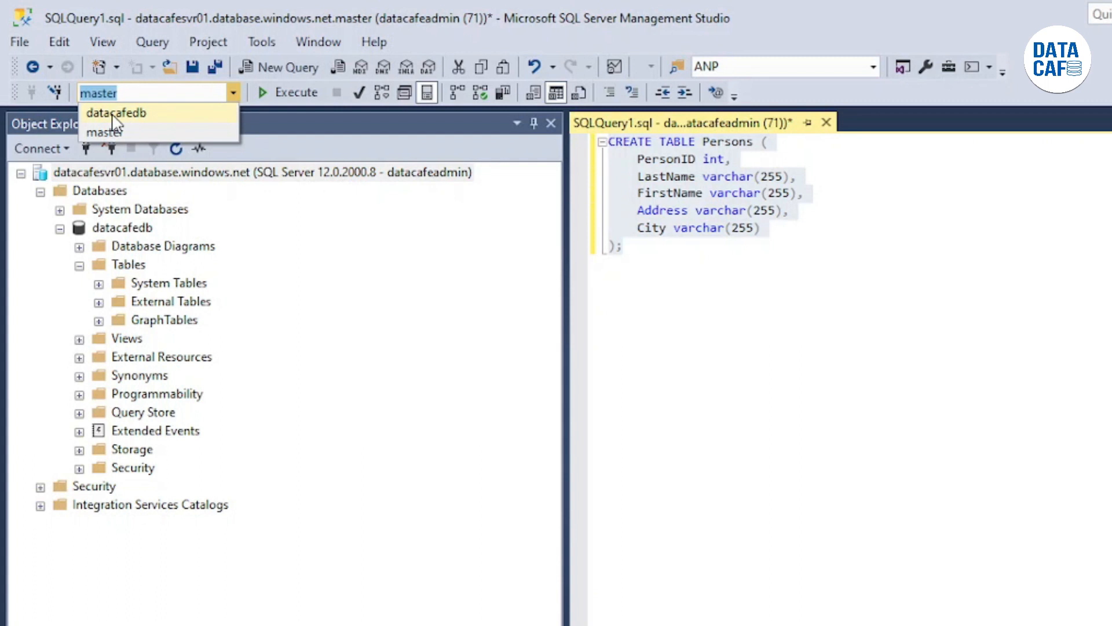
click(112, 115)
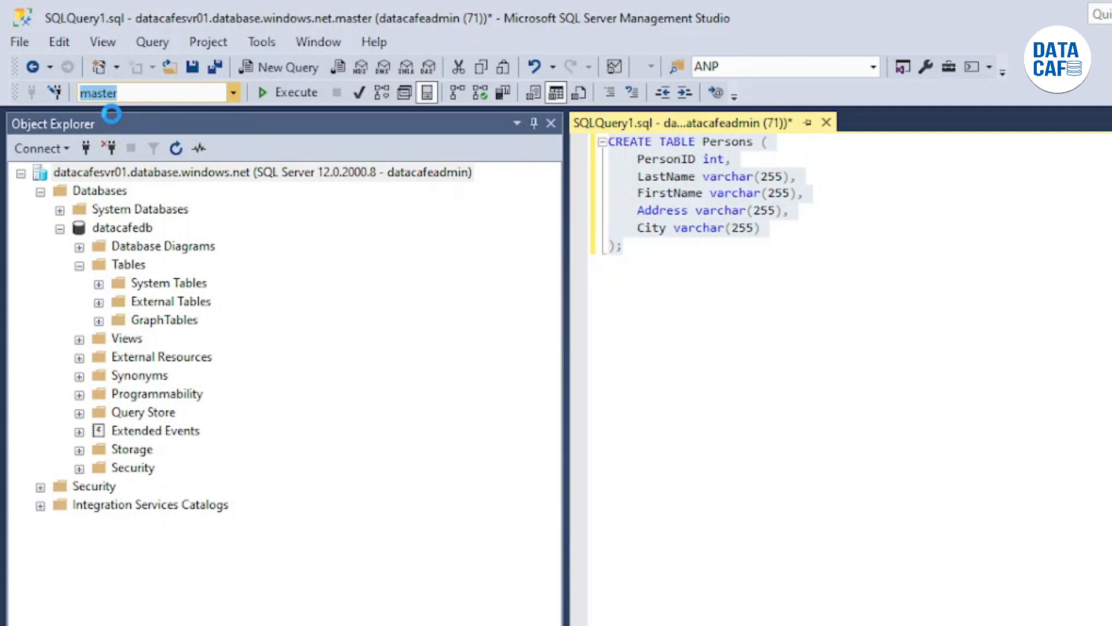
key(ctrl+a)
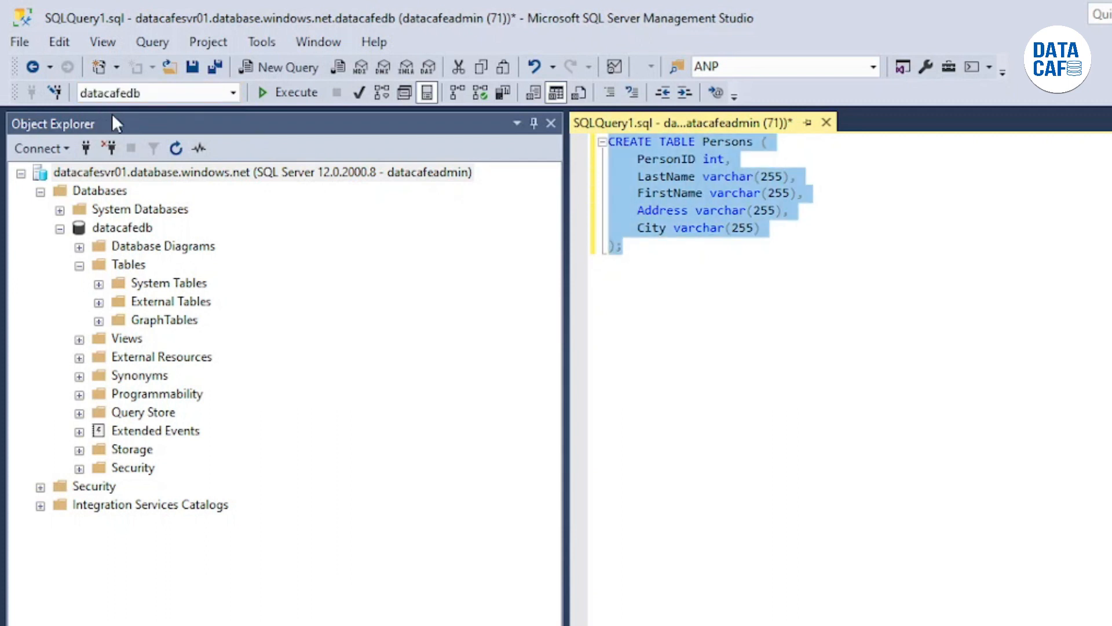
click(292, 94)
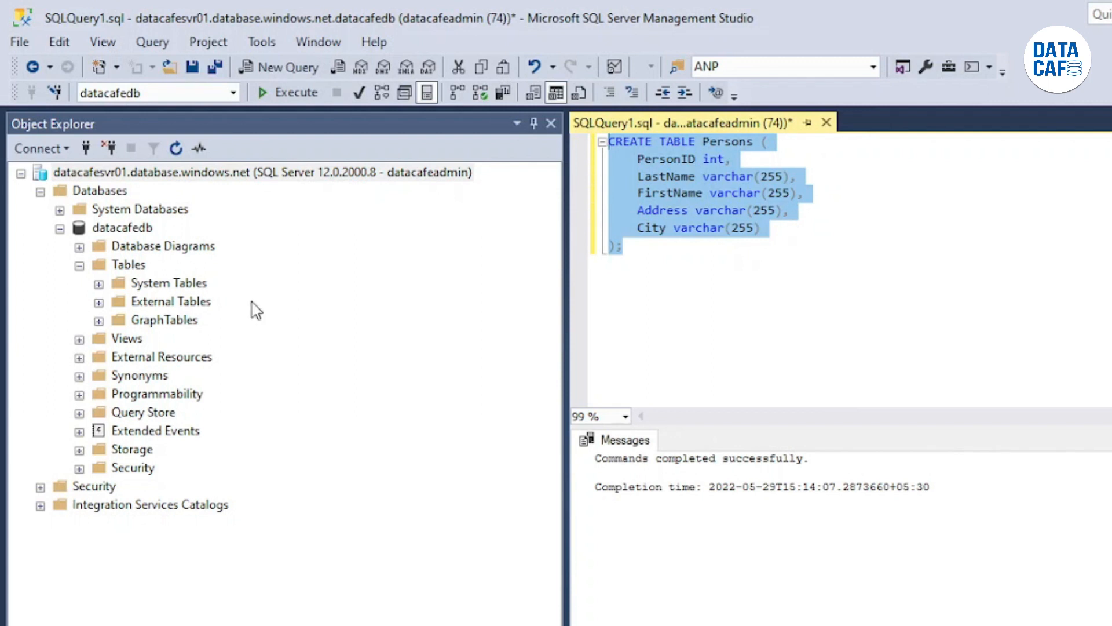
Refresh datacafedb's Tables folder and select the top 1000 rows of dbo.Persons
click(127, 263)
right_click(127, 264)
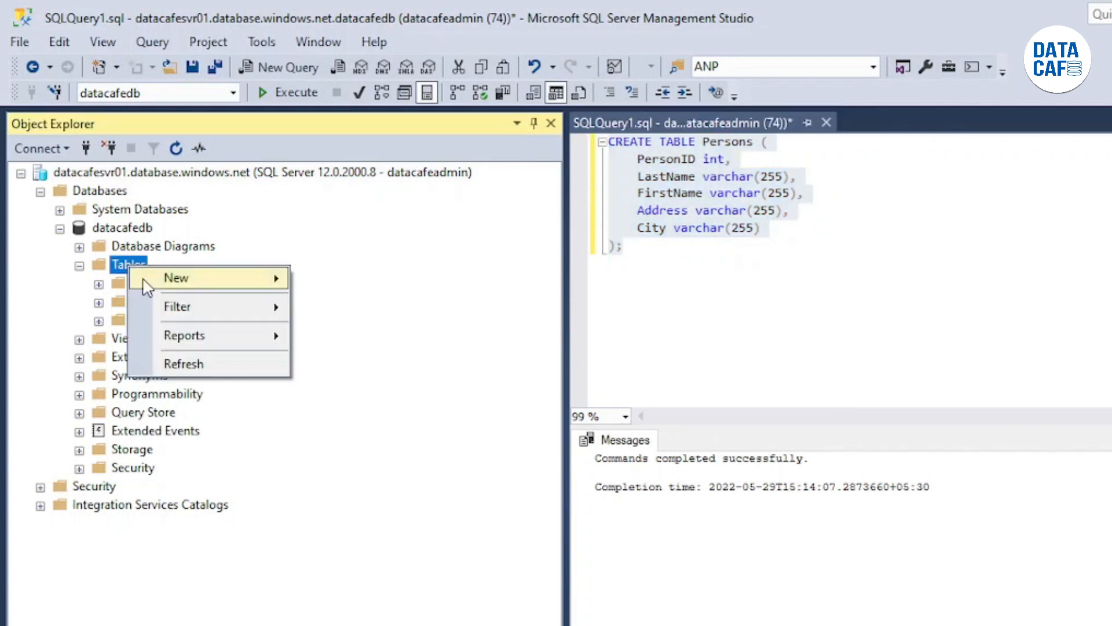
click(186, 363)
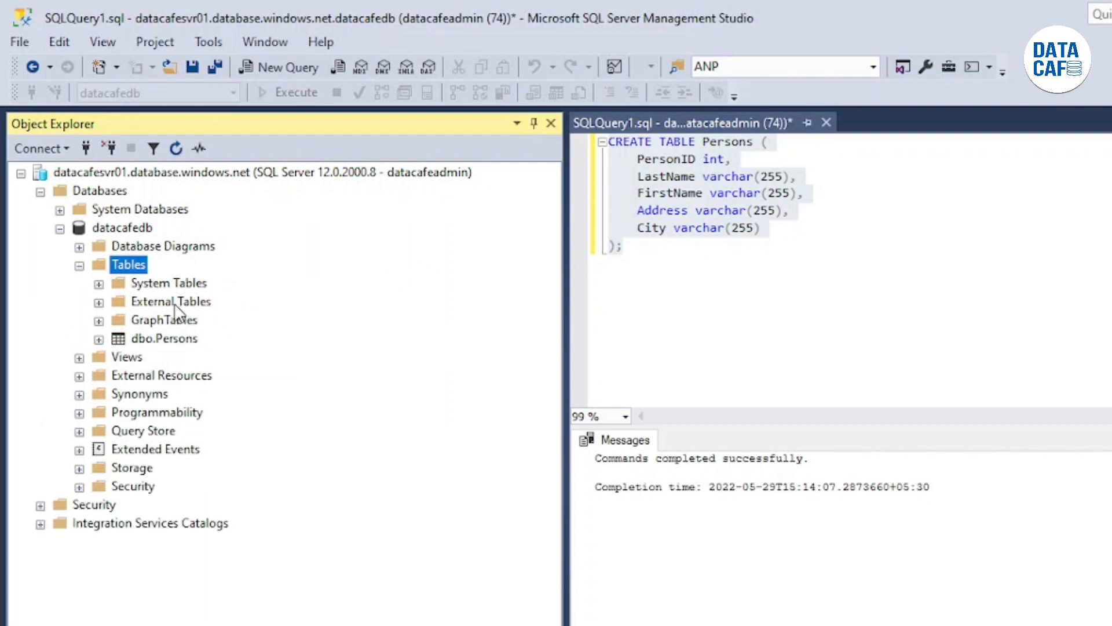
click(183, 341)
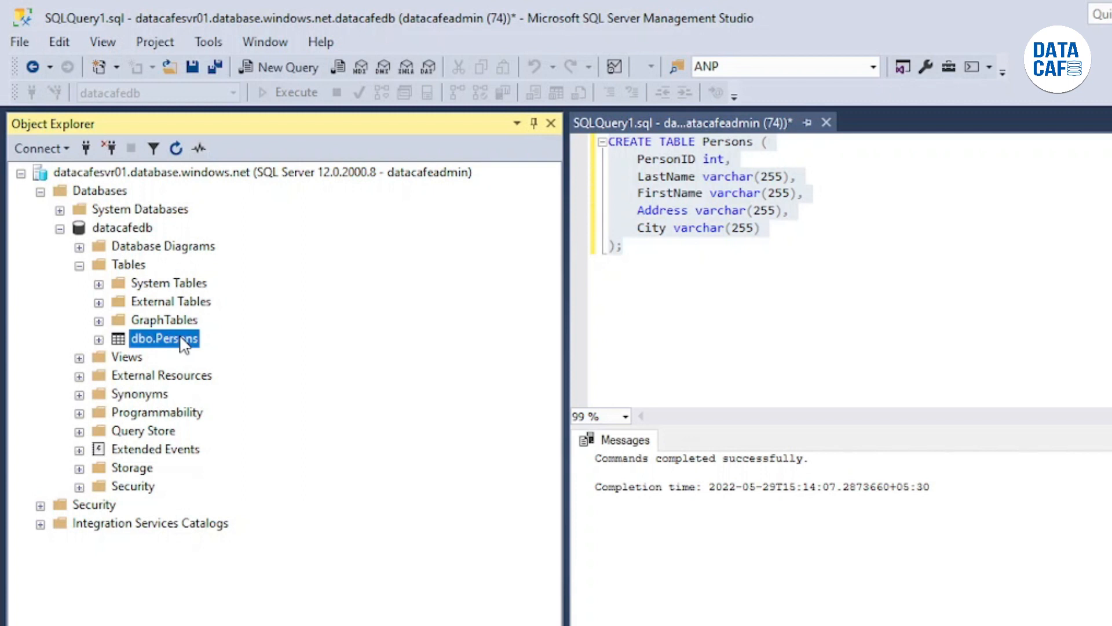
right_click(183, 342)
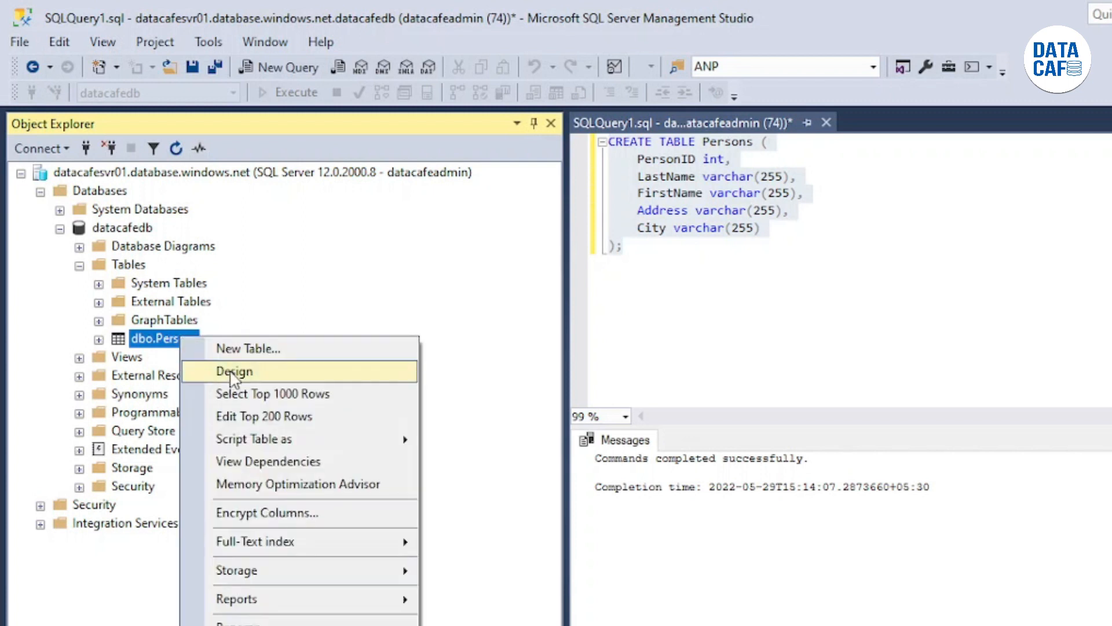
click(239, 392)
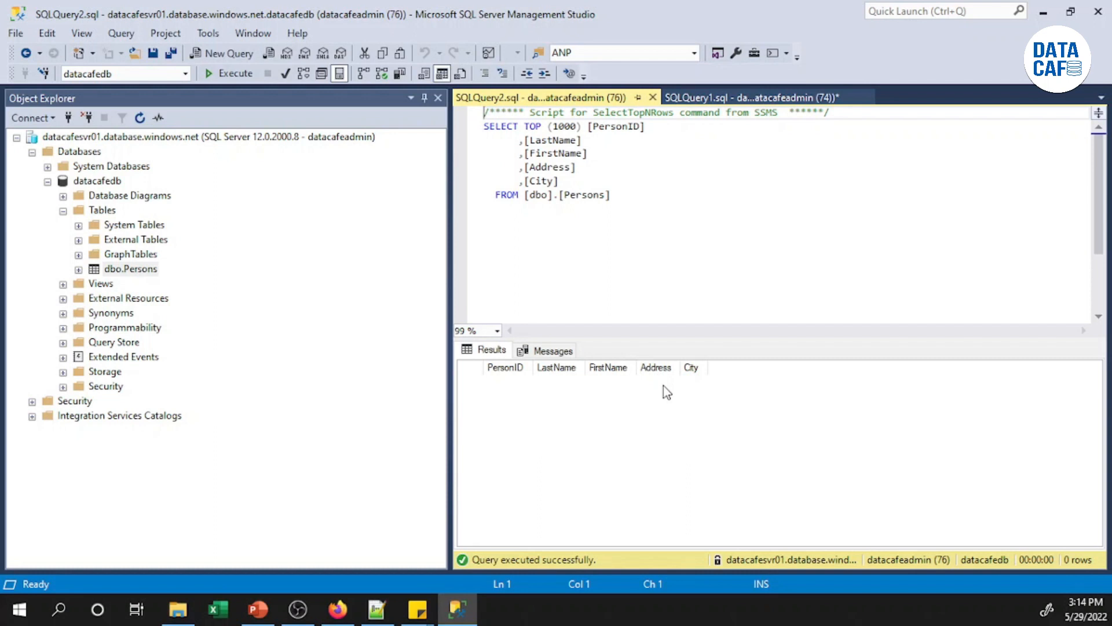
Switch to the Azure portal in Firefox, reopen datacafedb and log in to its Query editor as datacafeadmin with the saved password
click(341, 608)
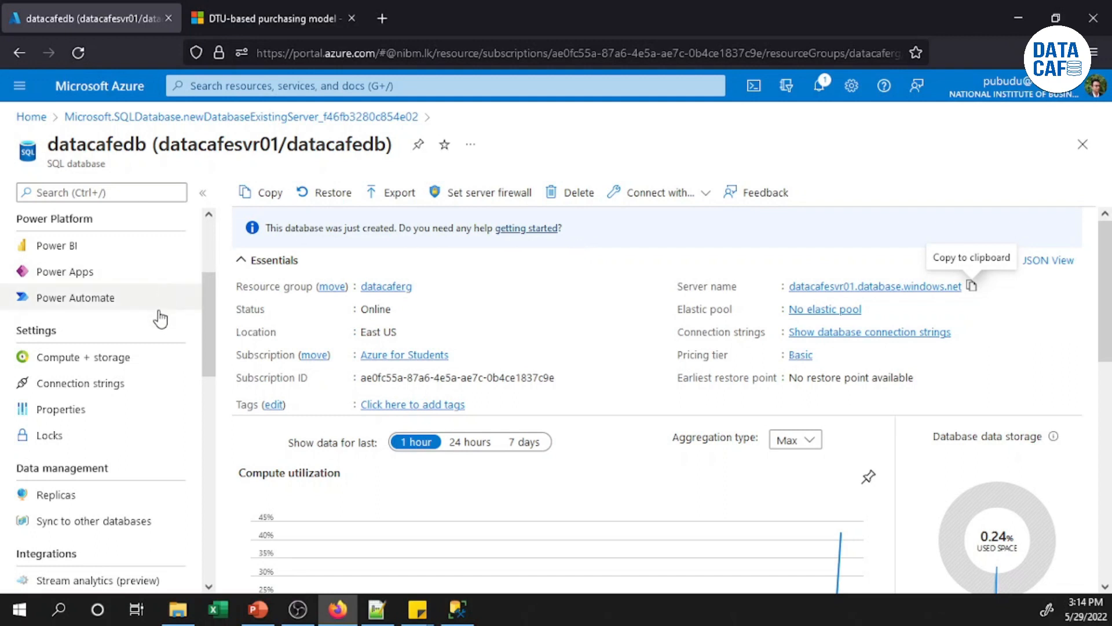
scroll(157, 321, up, 3)
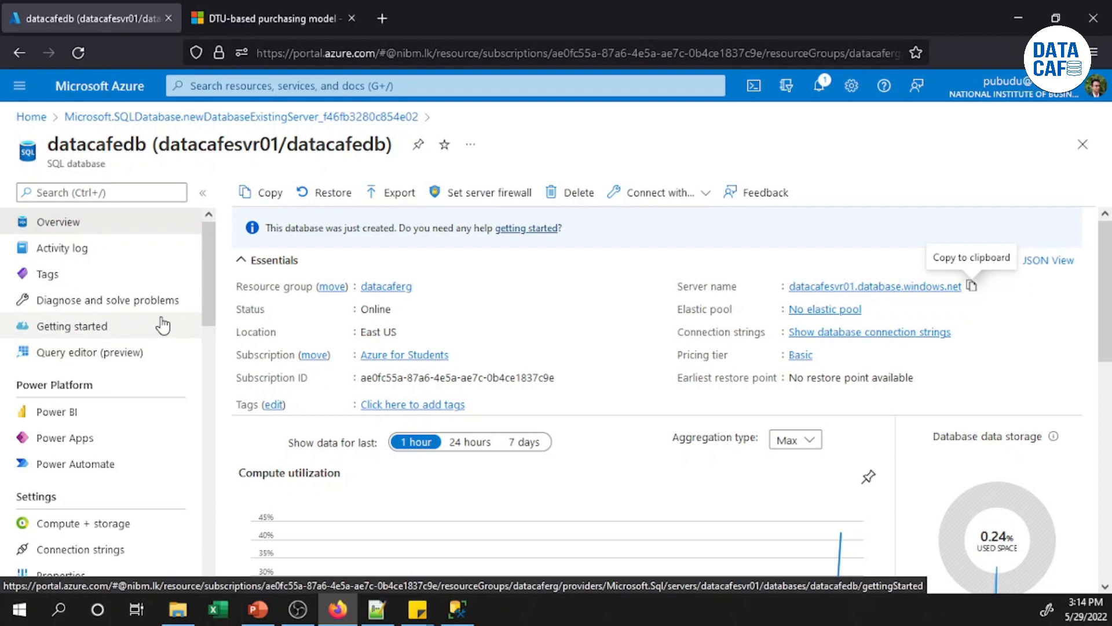
click(31, 121)
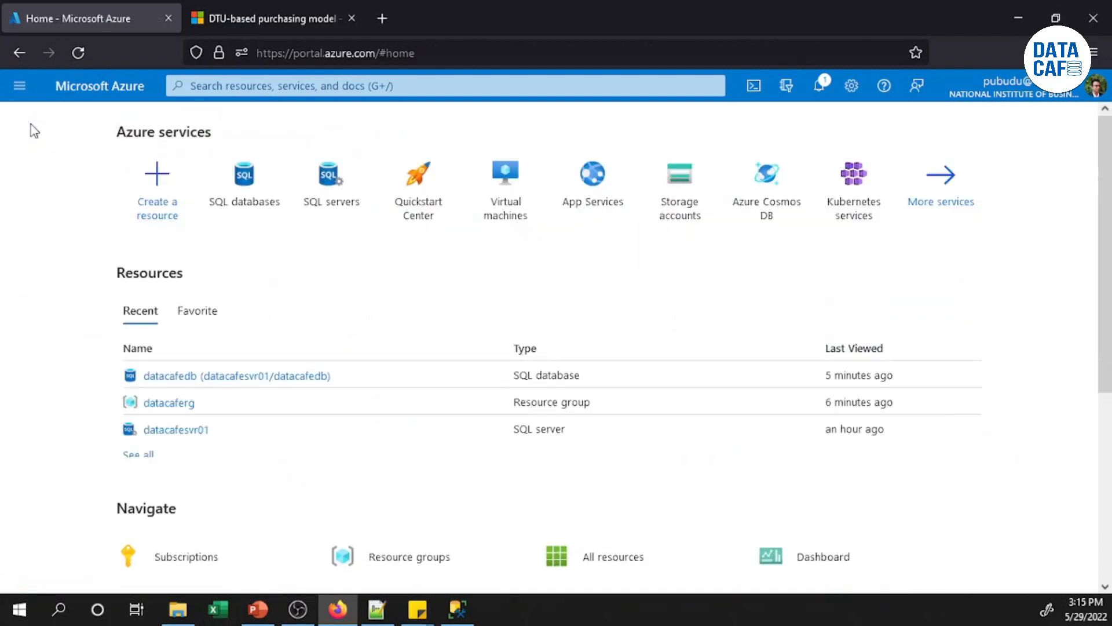
click(211, 382)
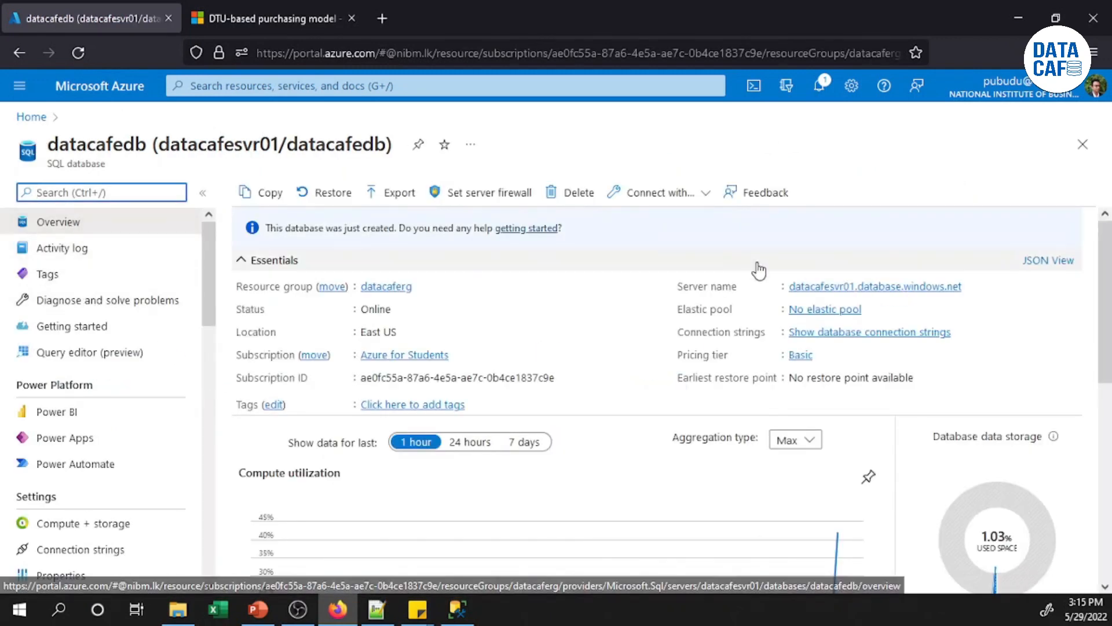
click(128, 362)
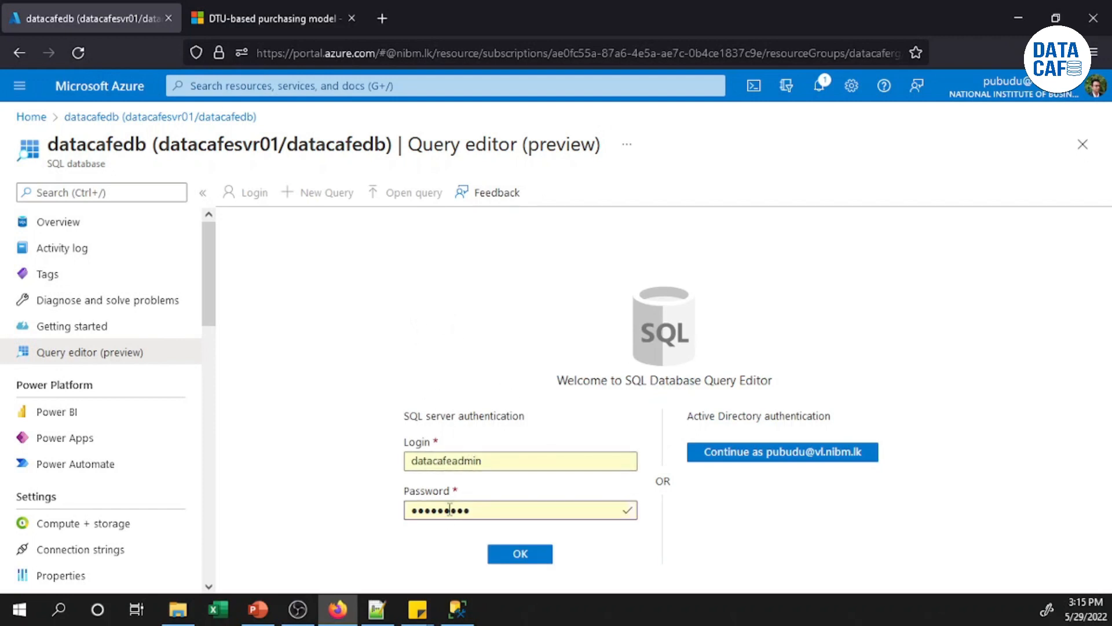
click(502, 558)
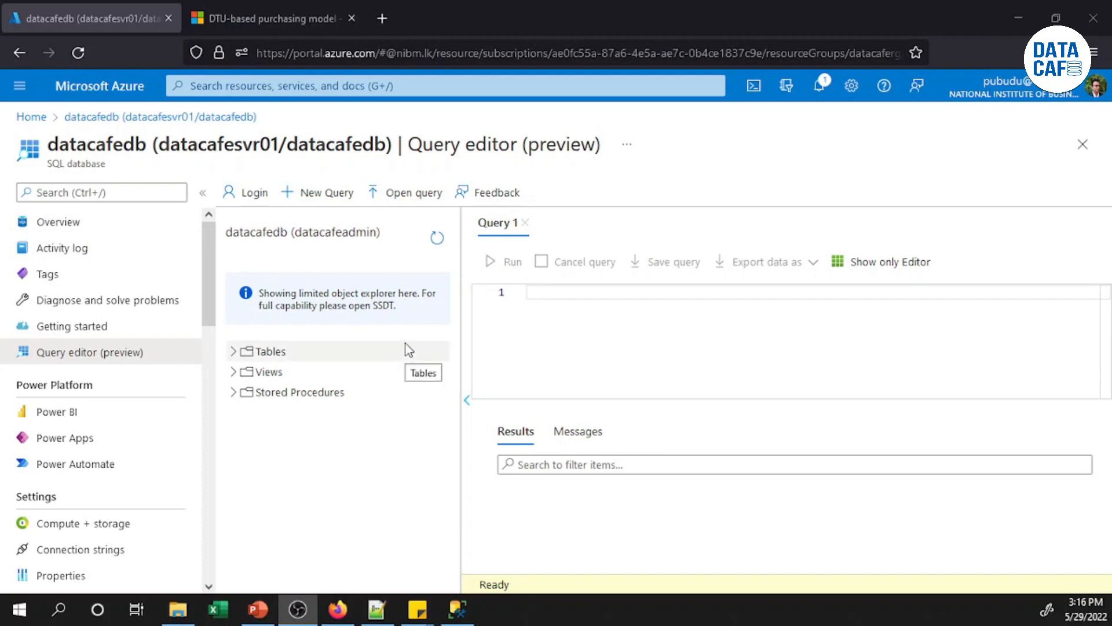
Expand Tables, run the query "select * from [dbo].[Persons]" in the Query editor, and return to the Azure home page
click(234, 354)
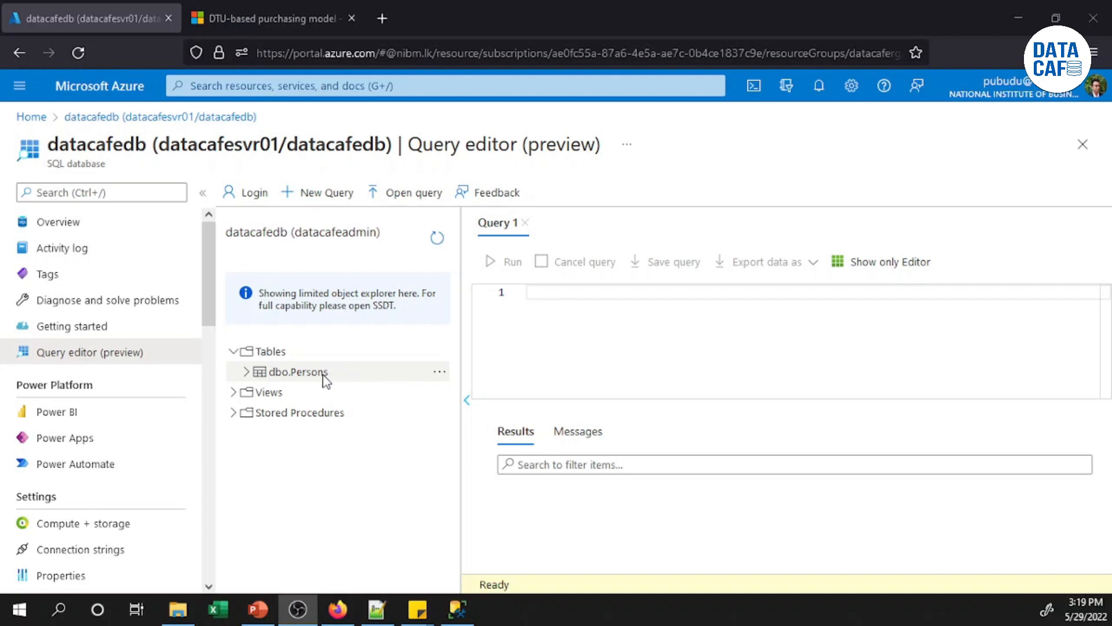
click(560, 334)
text(select )
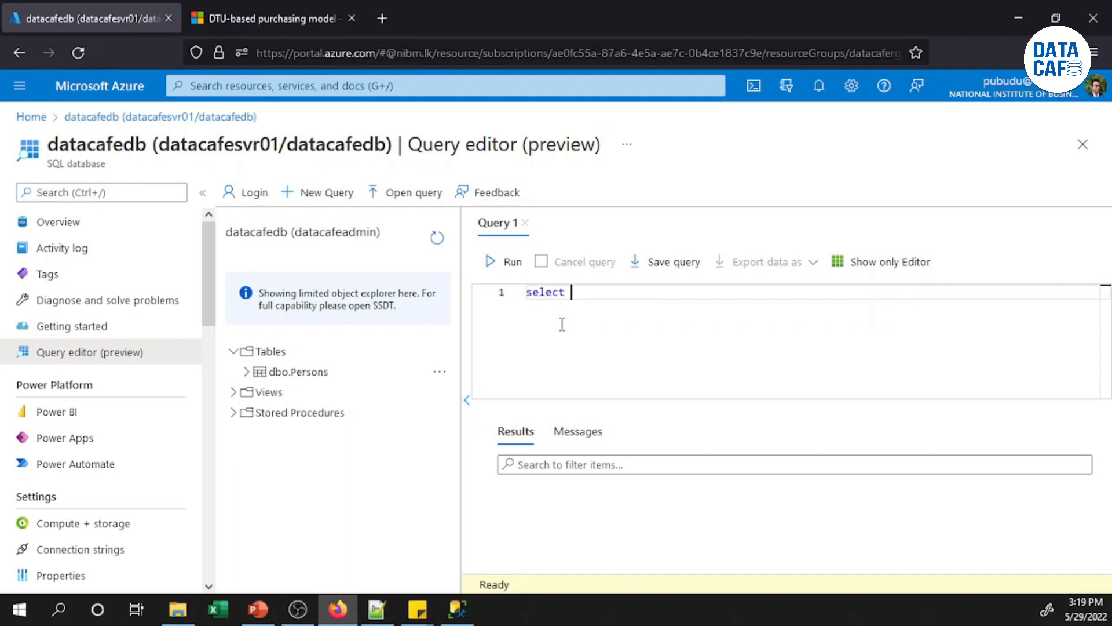
text(* f)
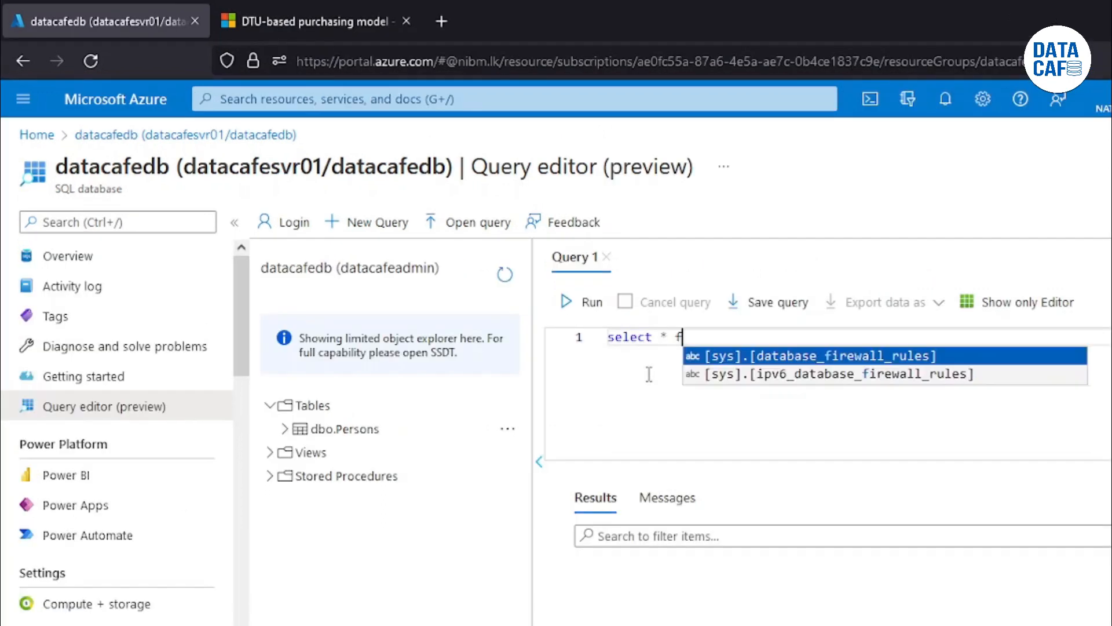
text(rom dbo)
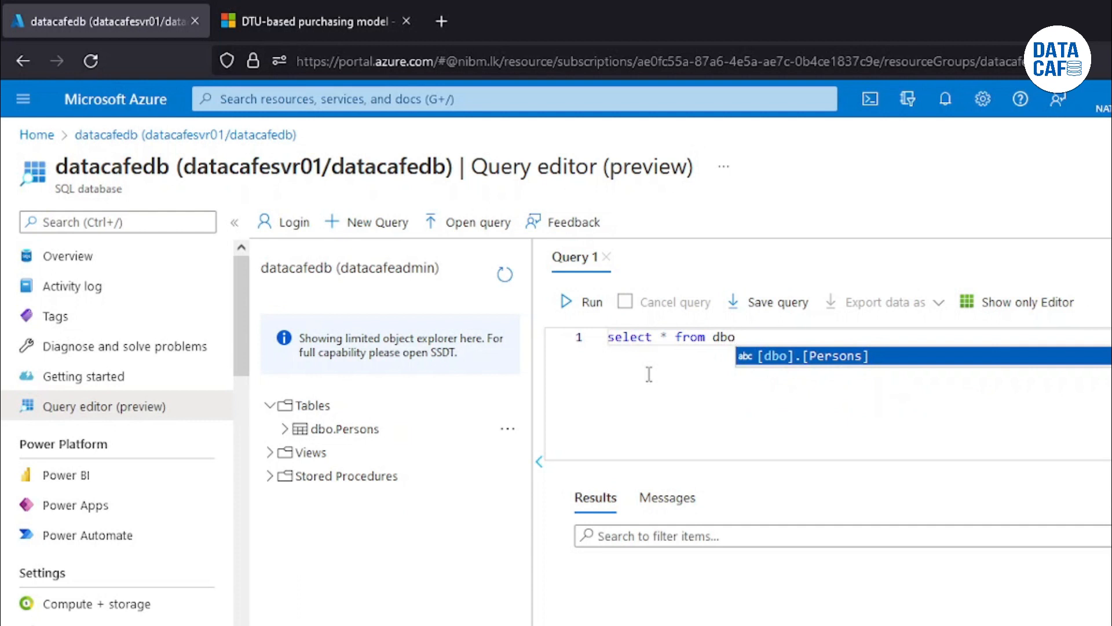
key(Return)
drag(841, 365, 606, 338)
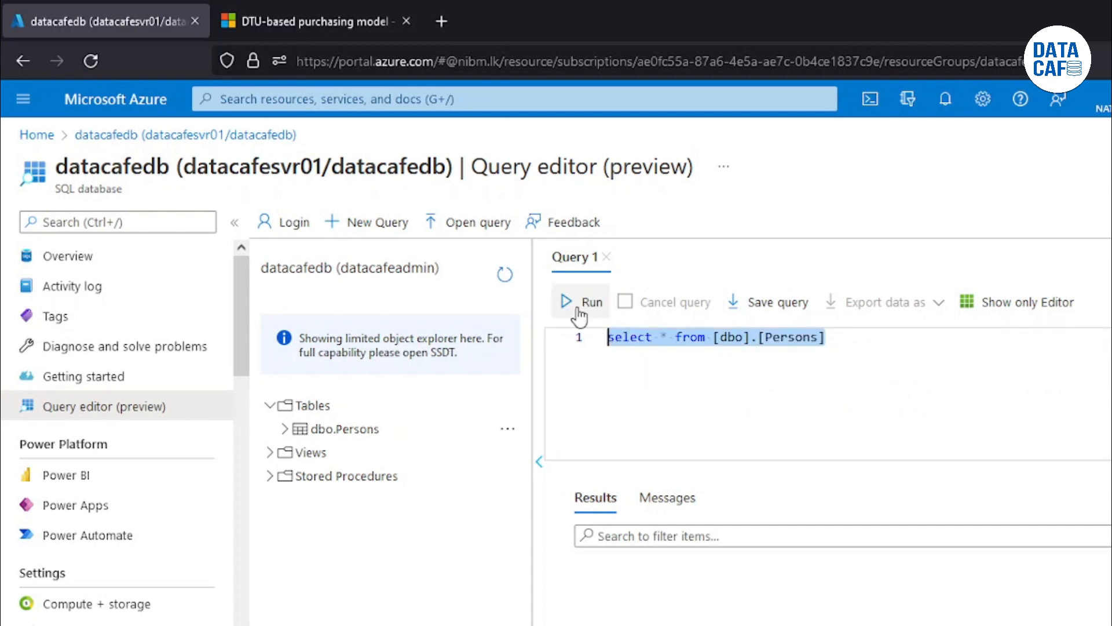
click(575, 303)
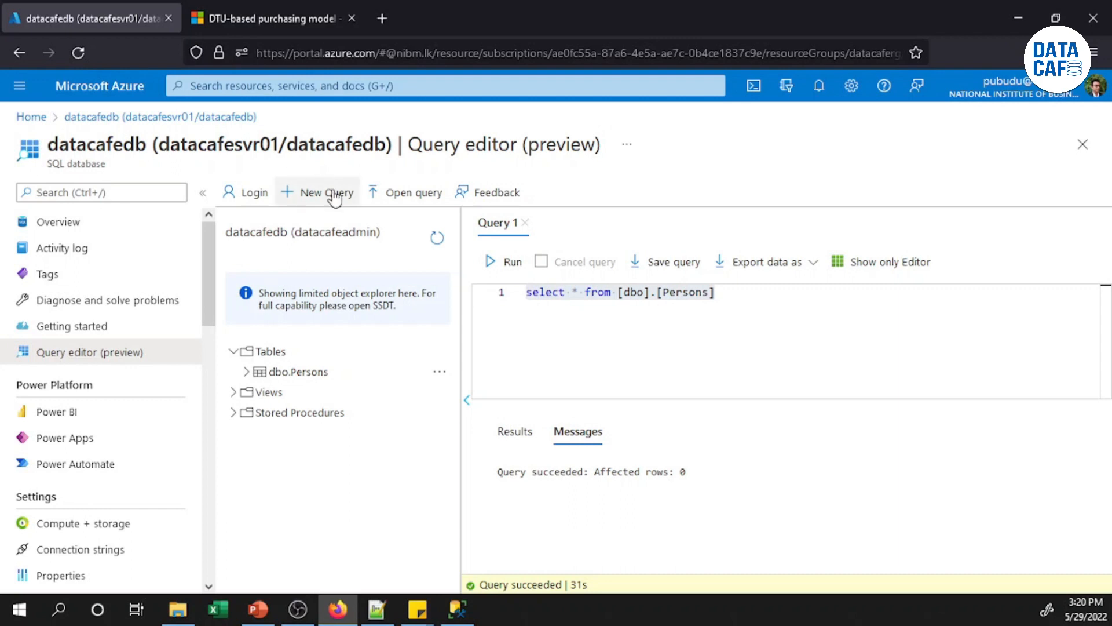
click(28, 118)
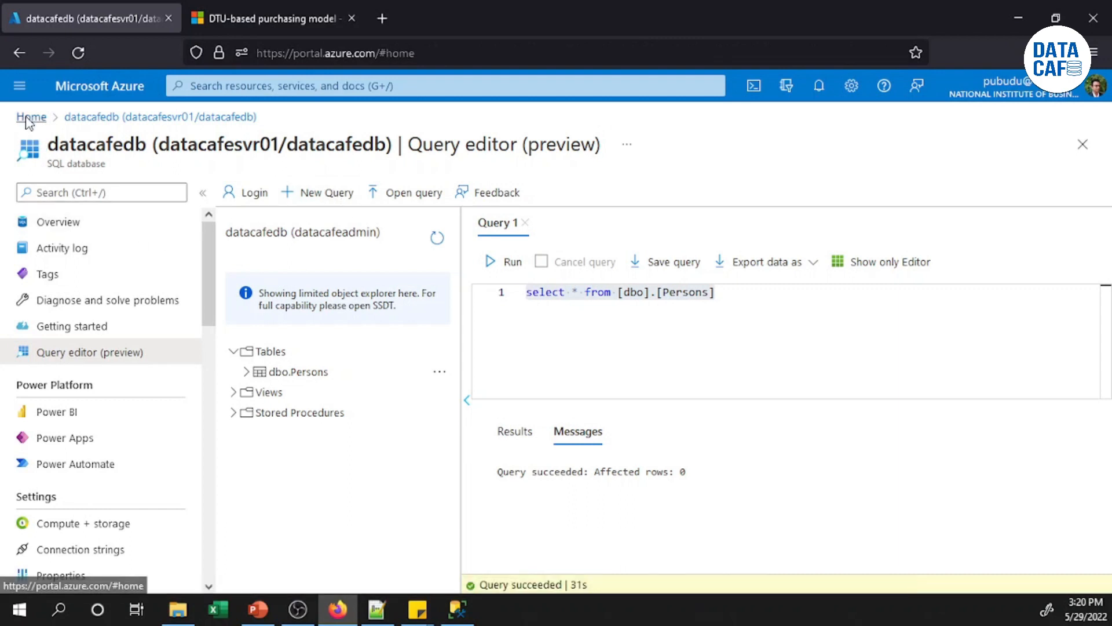
key(Return)
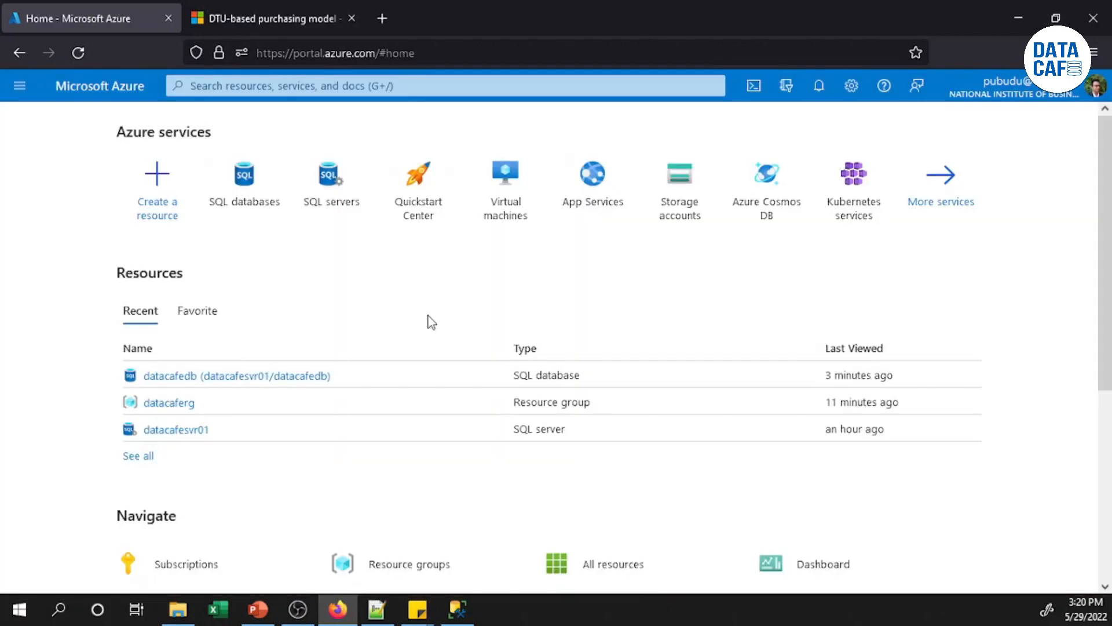